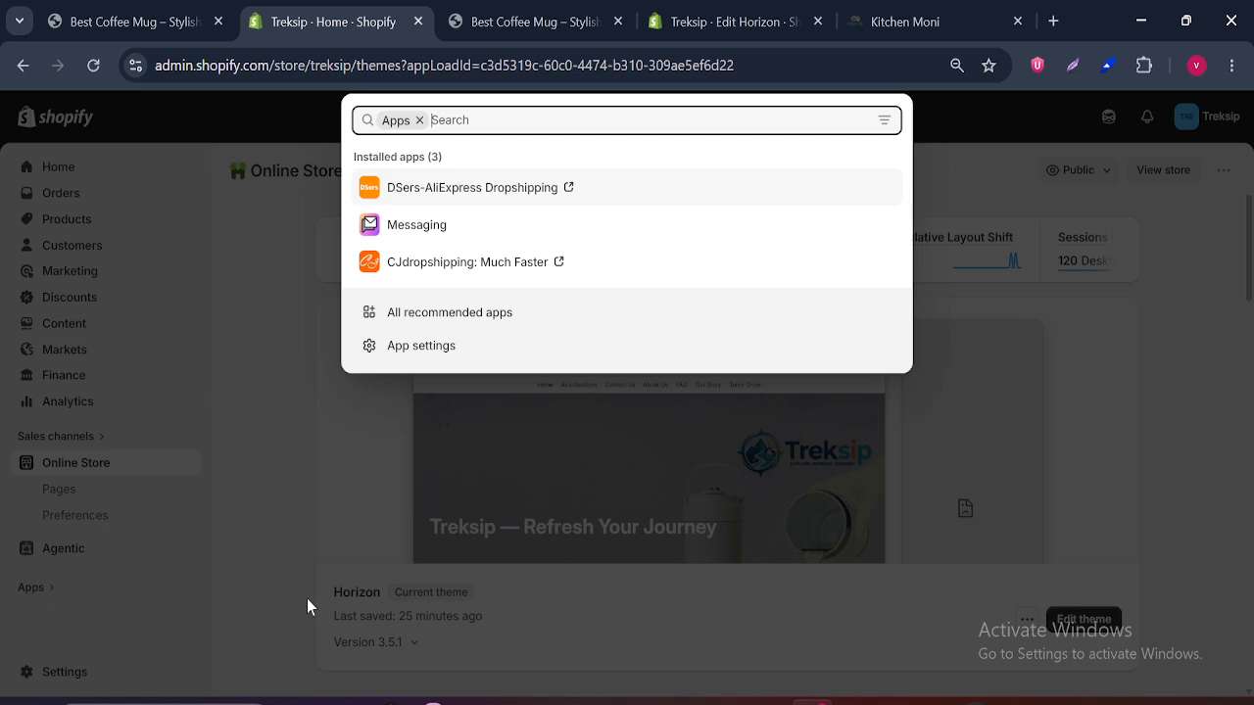
Step: Open the Shopify App Store from the recommended apps list and close the unneeded browser tabs
click(450, 314)
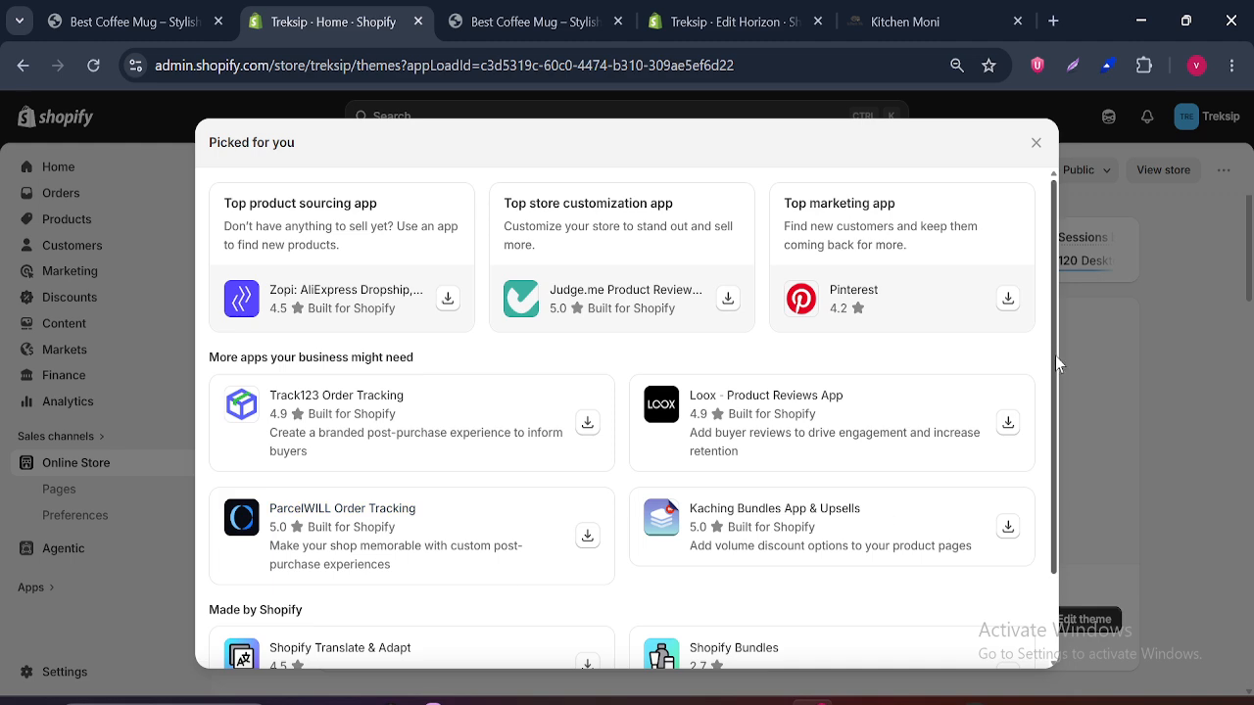
scroll(1055, 362, down, 1)
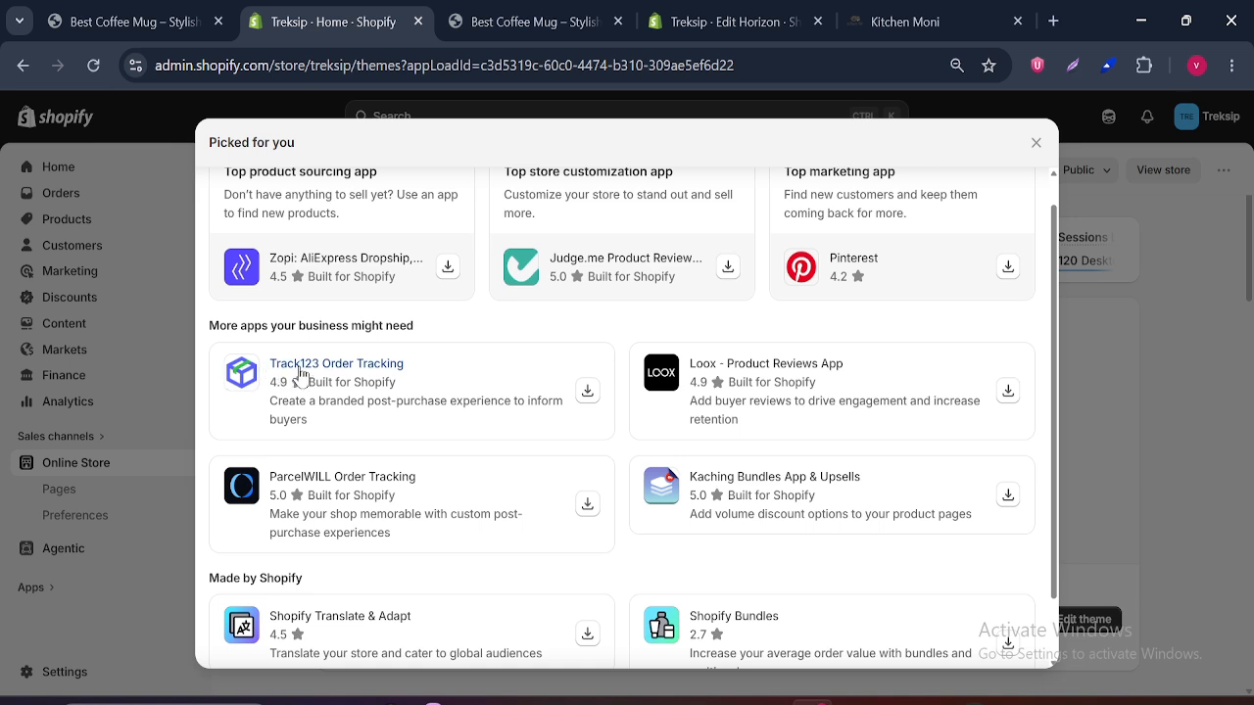
scroll(613, 547, down, 2)
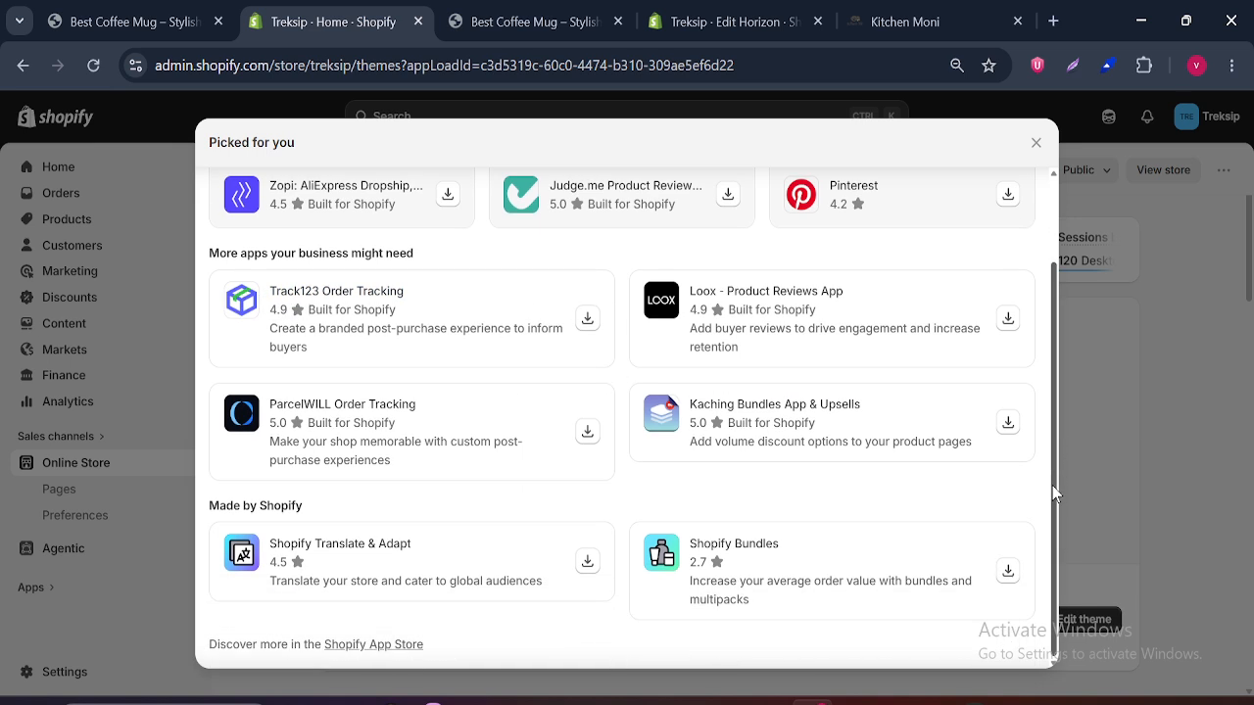
click(376, 644)
click(685, 22)
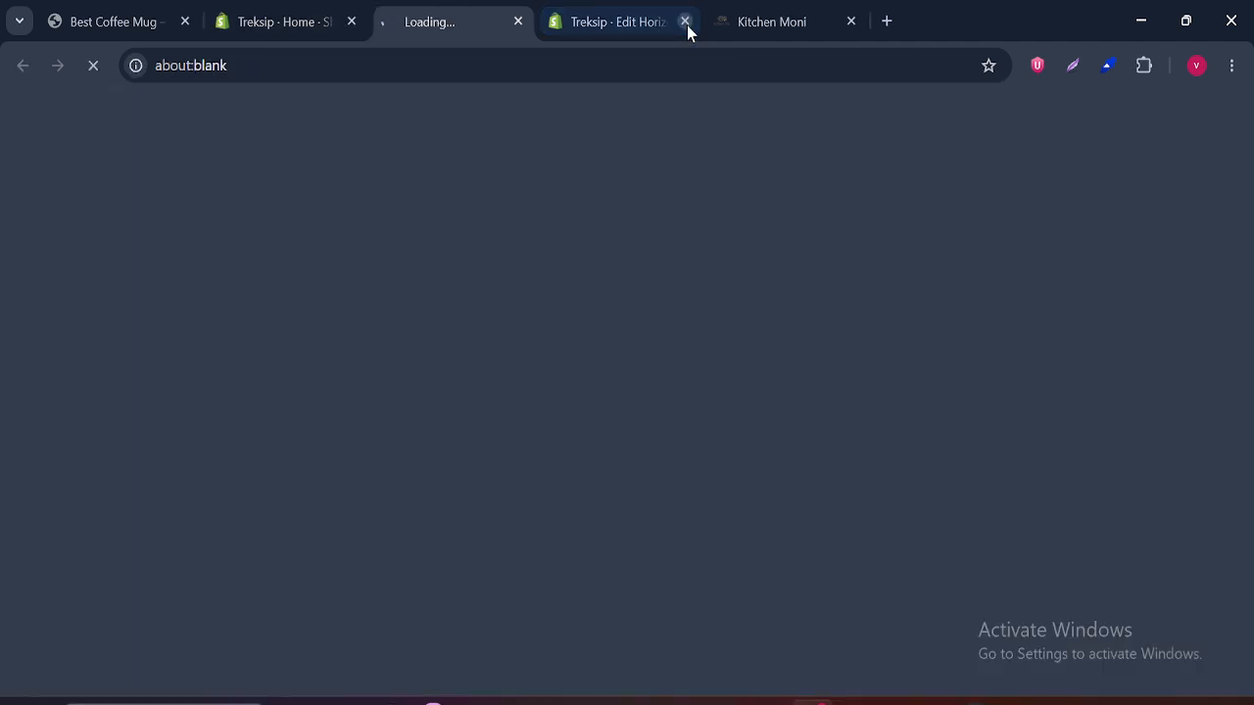
click(686, 23)
click(685, 21)
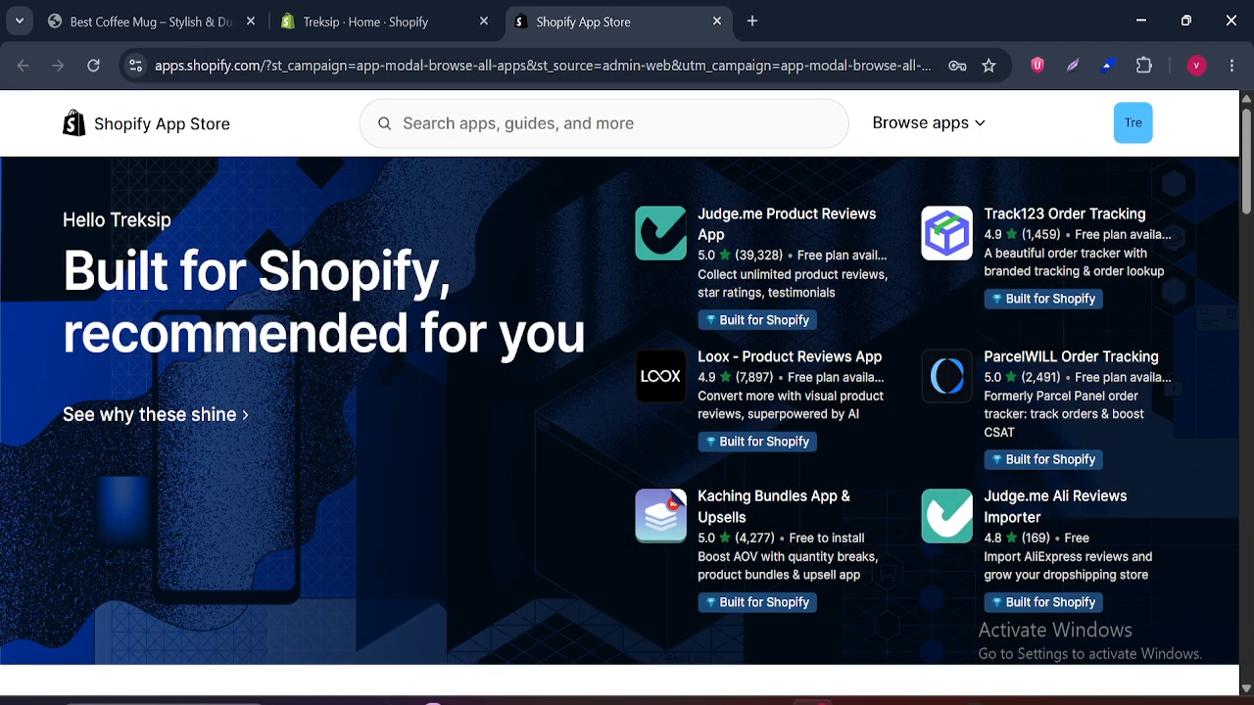
Step: Search the app store for "track order"
click(490, 123)
text(trac)
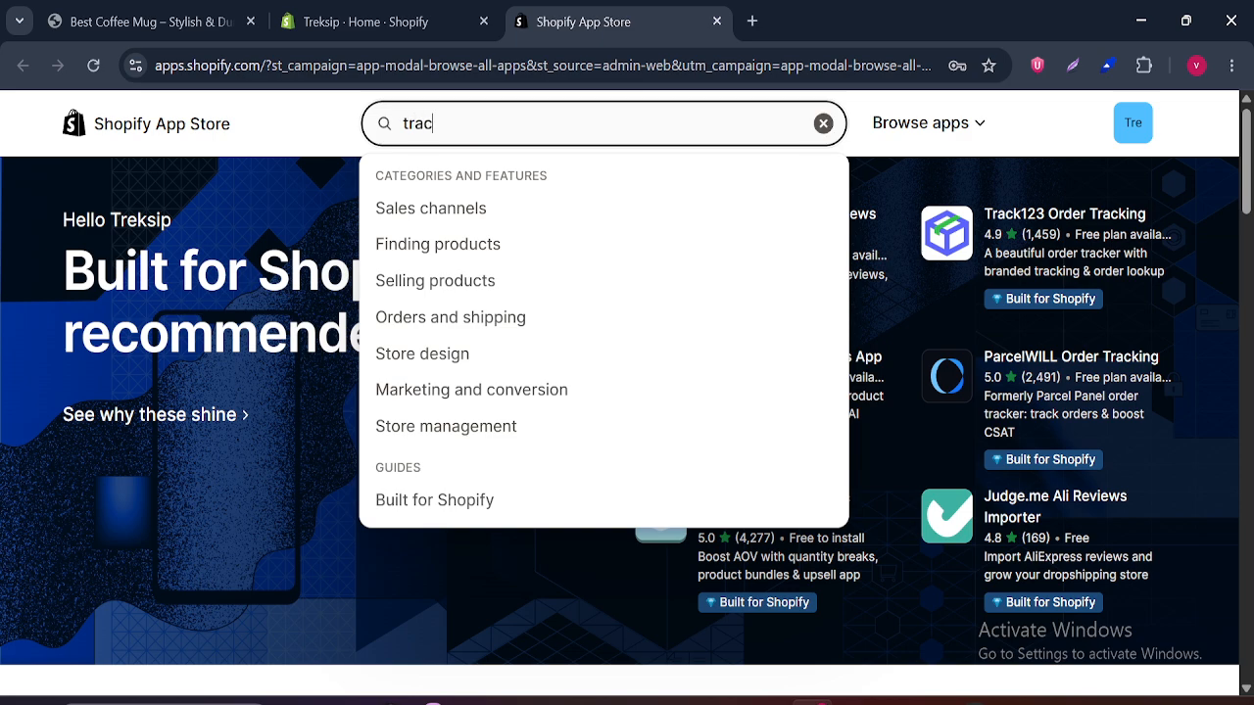
text(k order)
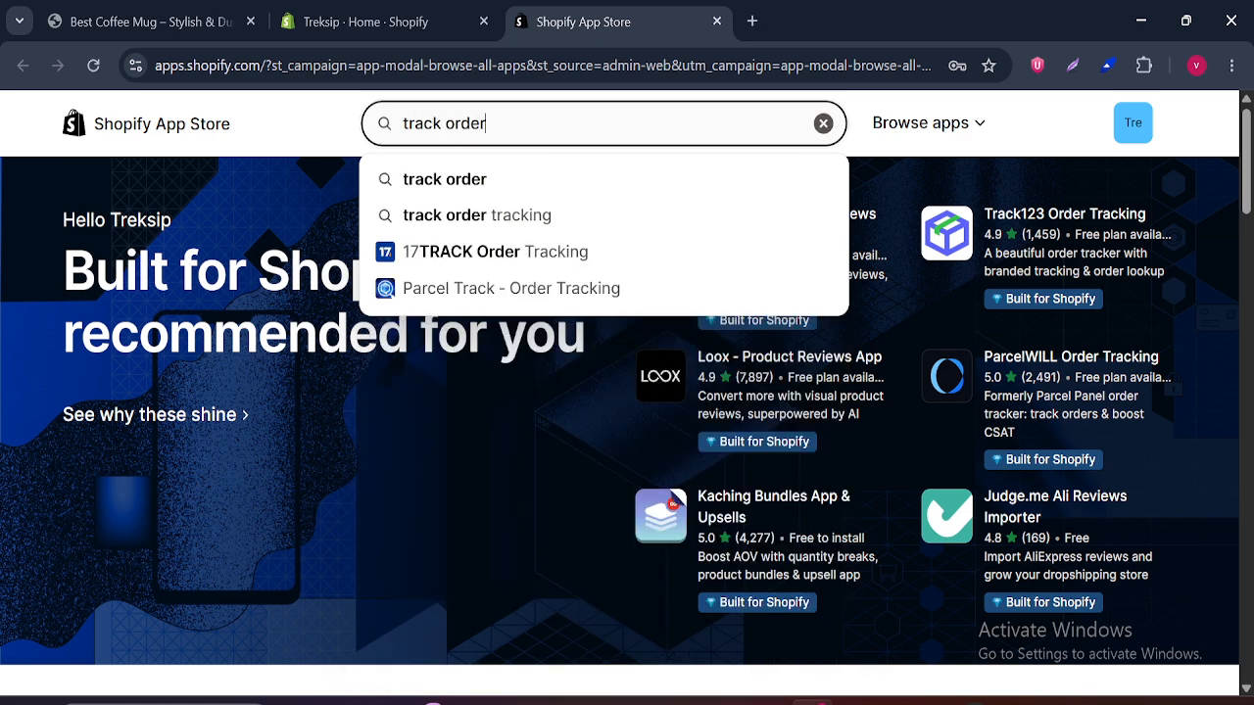
key(Return)
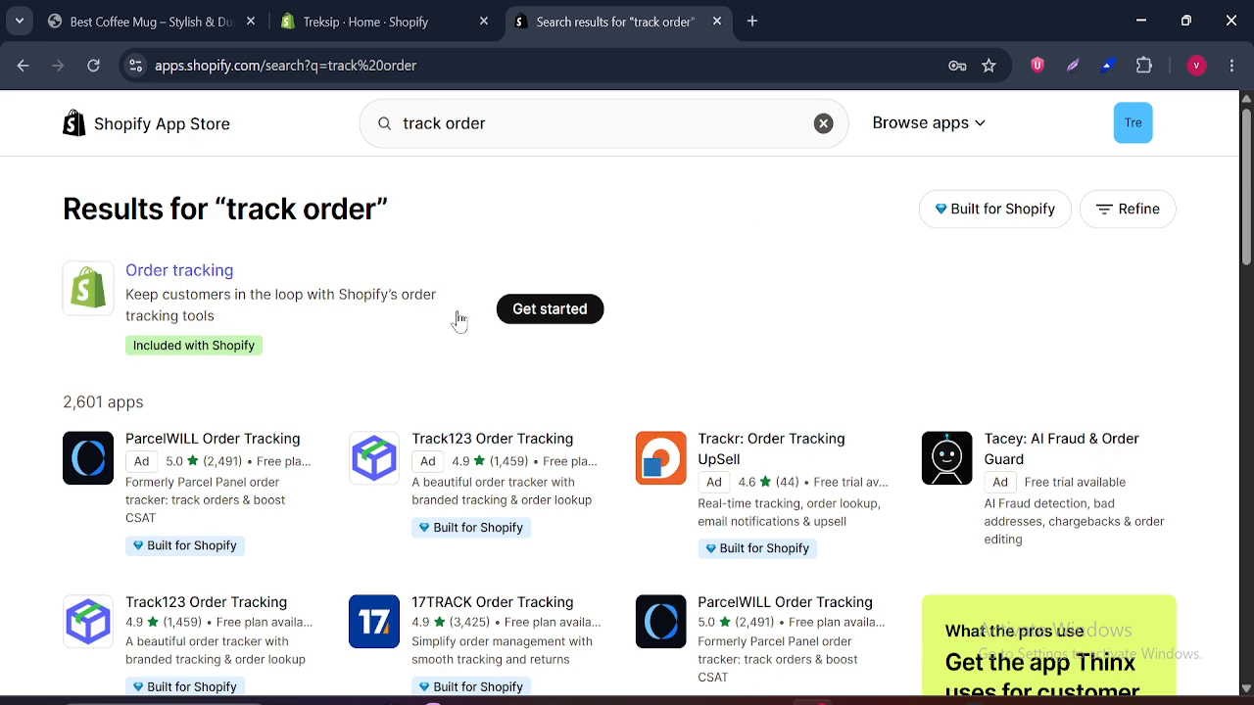
Step: Open the 17TRACK Order Tracking listing from the results and start installing the app
scroll(537, 446, down, 2)
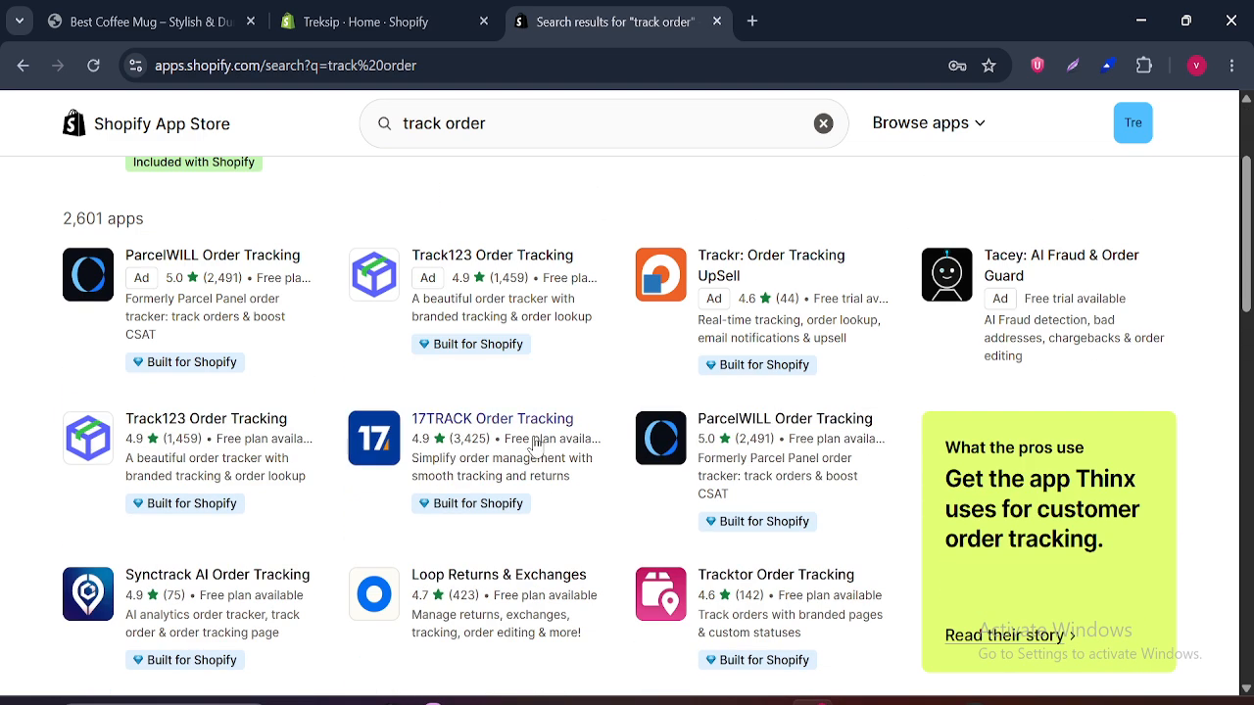
click(482, 435)
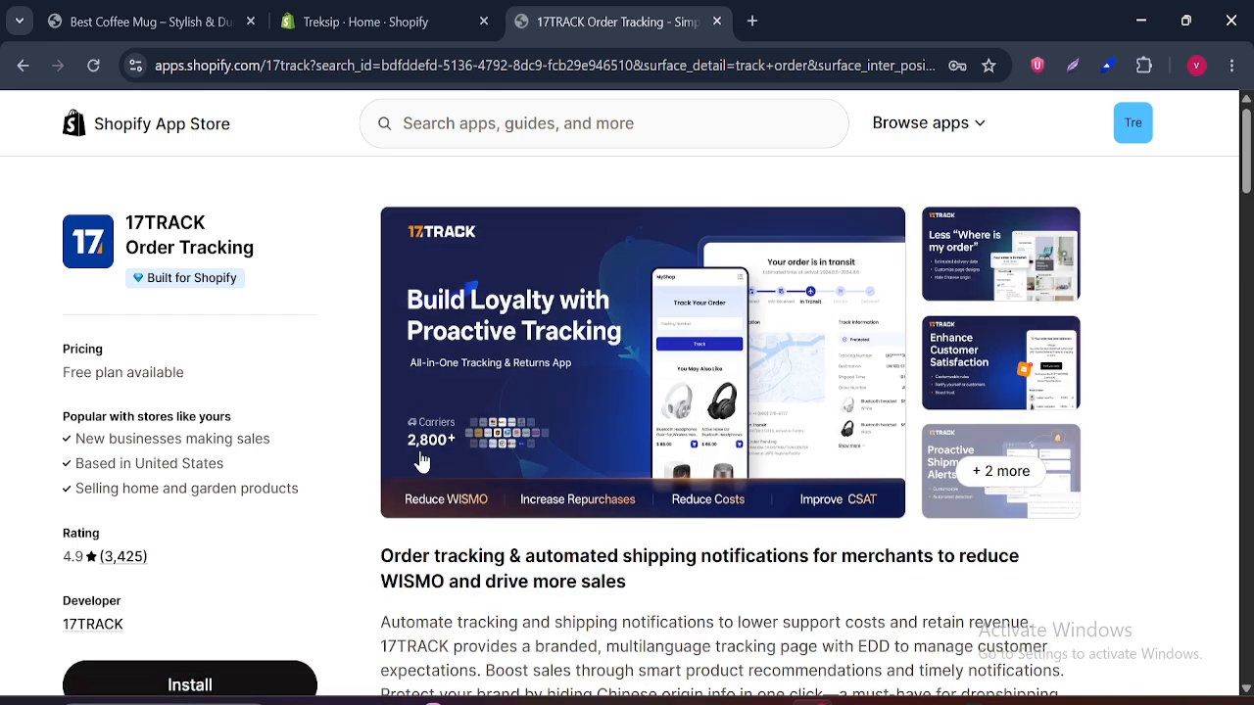
scroll(421, 461, down, 7)
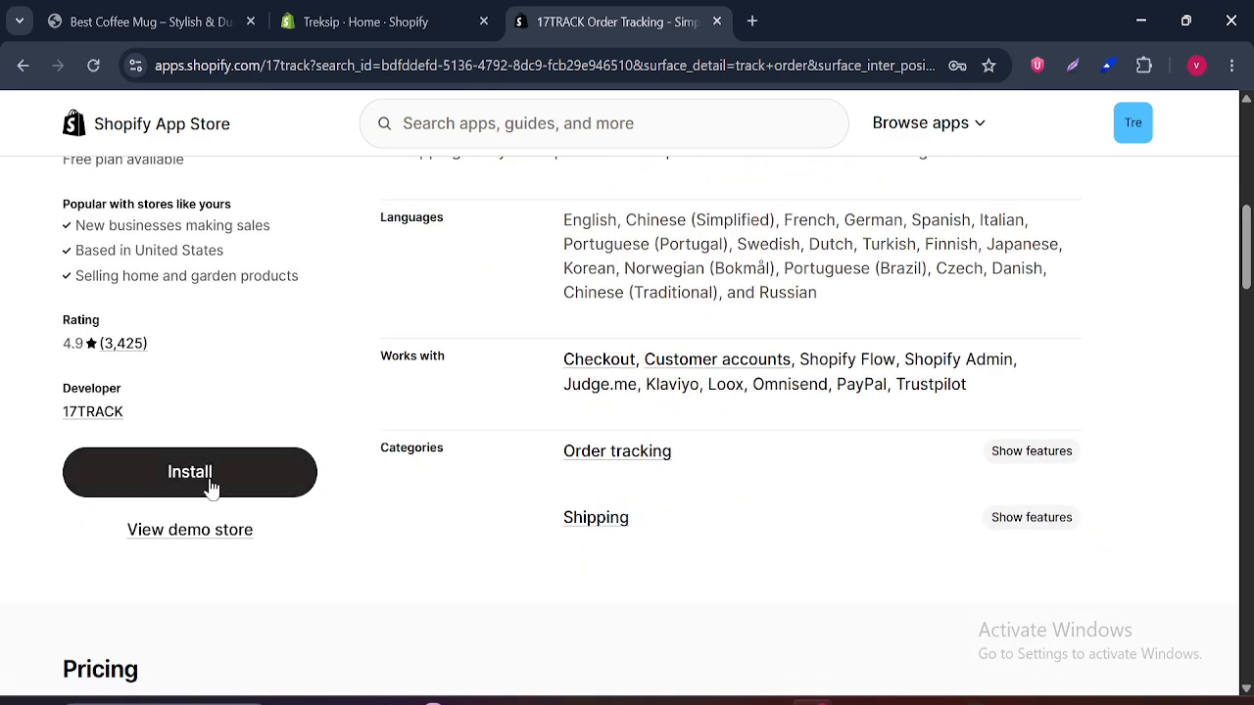
click(209, 485)
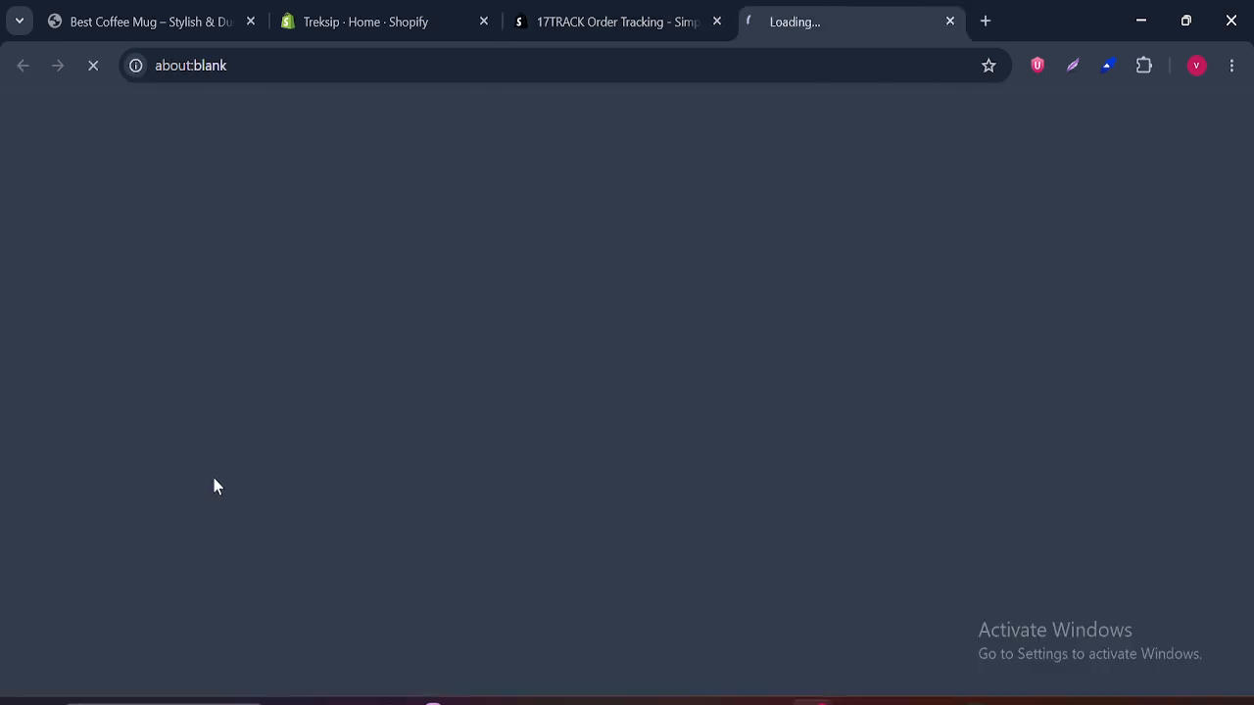
Step: Review the pricing plans on the 17TRACK app store listing, including the Free plan
click(675, 28)
scroll(1249, 292, down, 2)
scroll(1249, 292, down, 3)
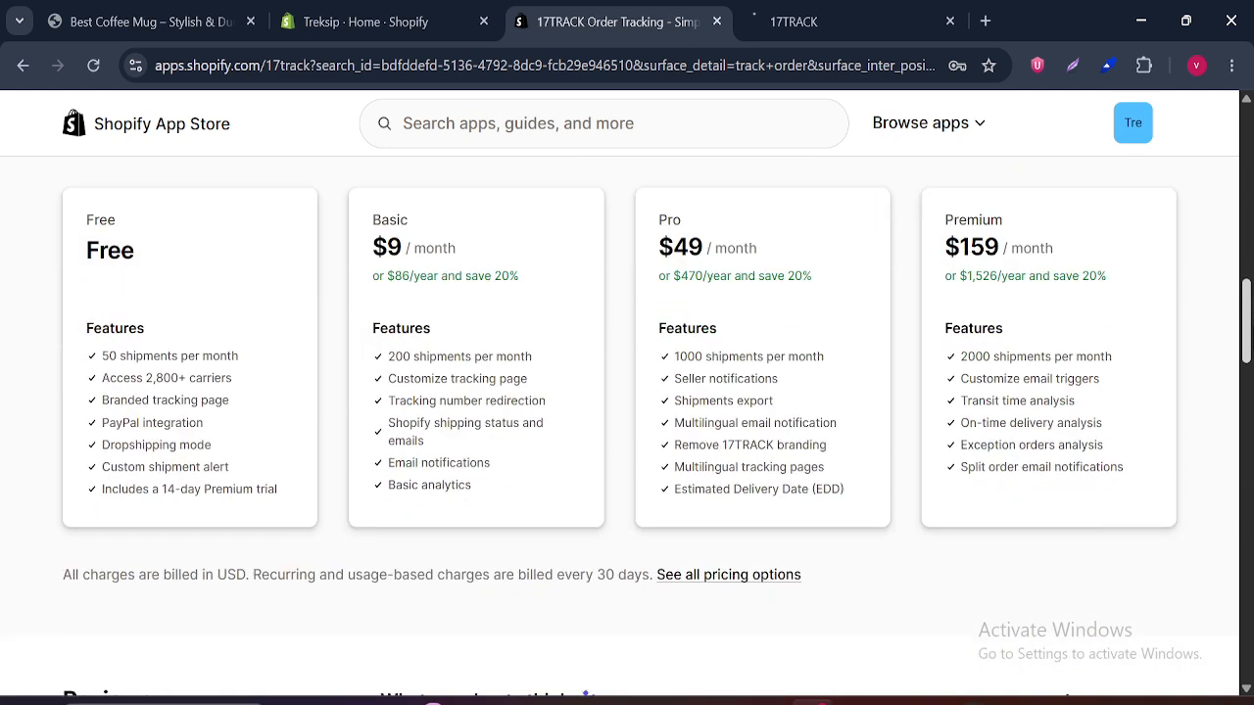
scroll(1249, 292, up, 1)
drag(14, 246, 212, 225)
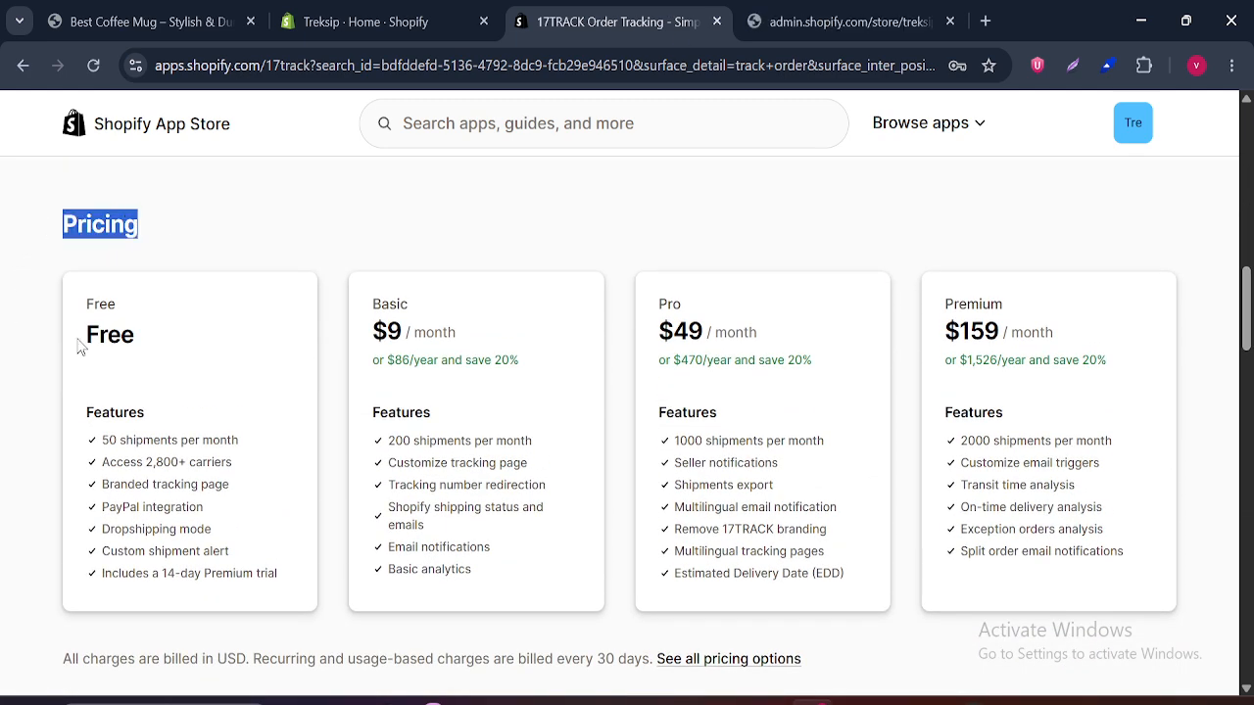
drag(81, 346, 144, 314)
Step: Approve the 17TRACK installation for the store and pin the app to the admin navigation
click(811, 14)
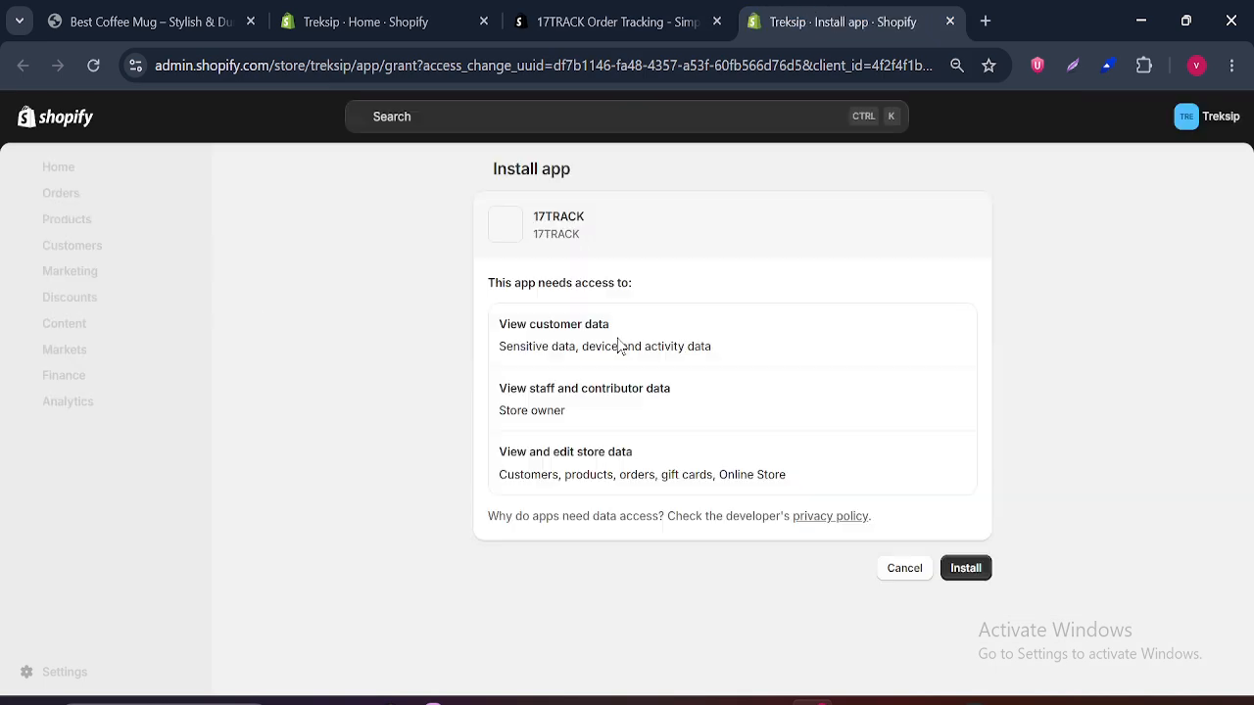
click(966, 568)
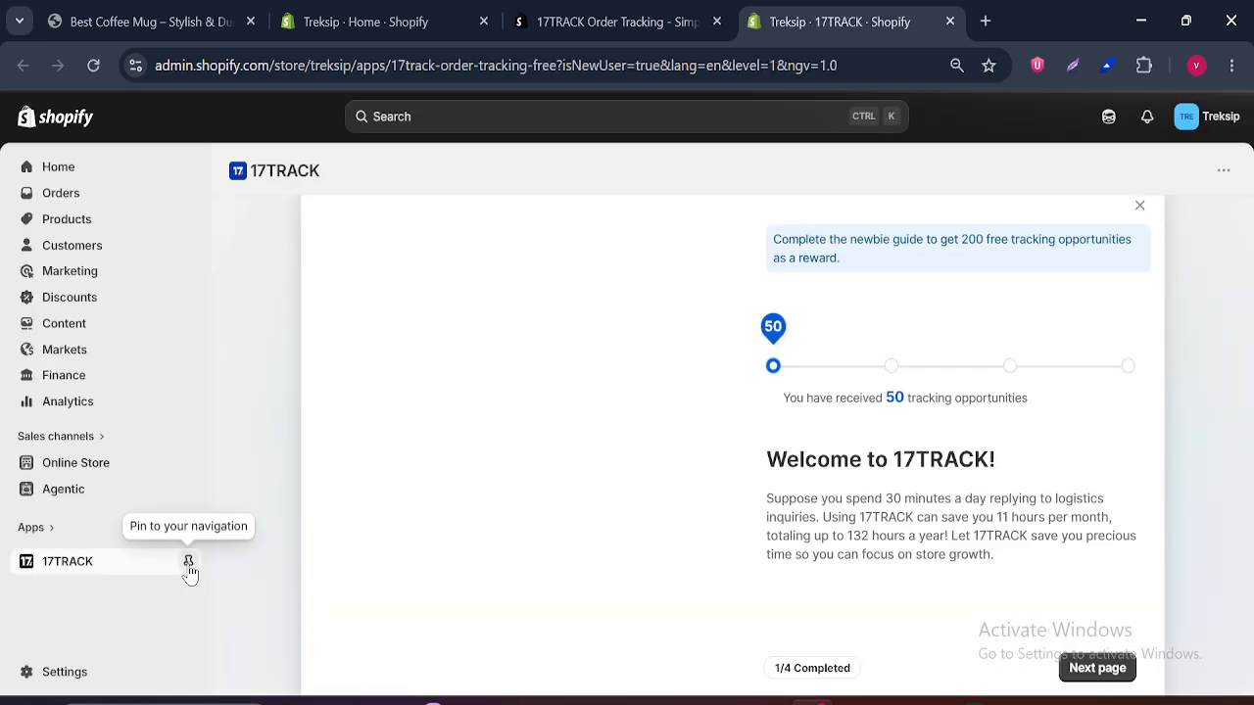
click(193, 563)
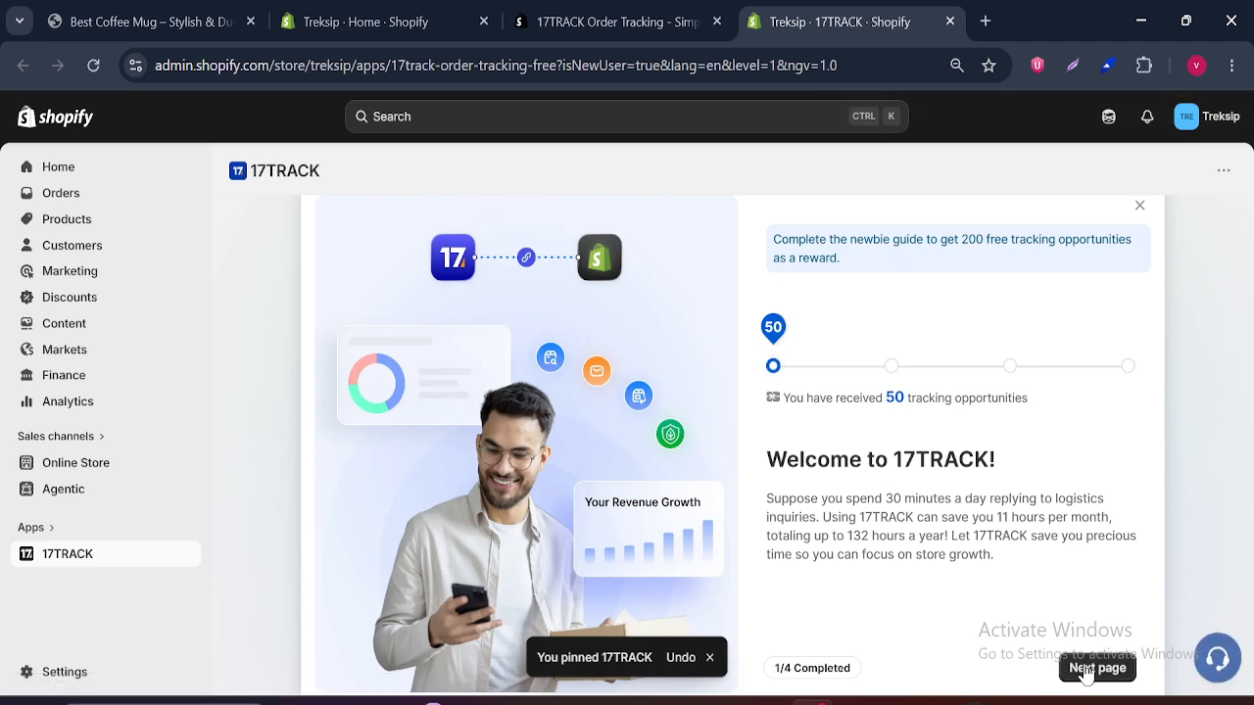
Step: Go through all pages of the 17TRACK newbie guide and start the journey to reach the app's dashboard
click(1231, 65)
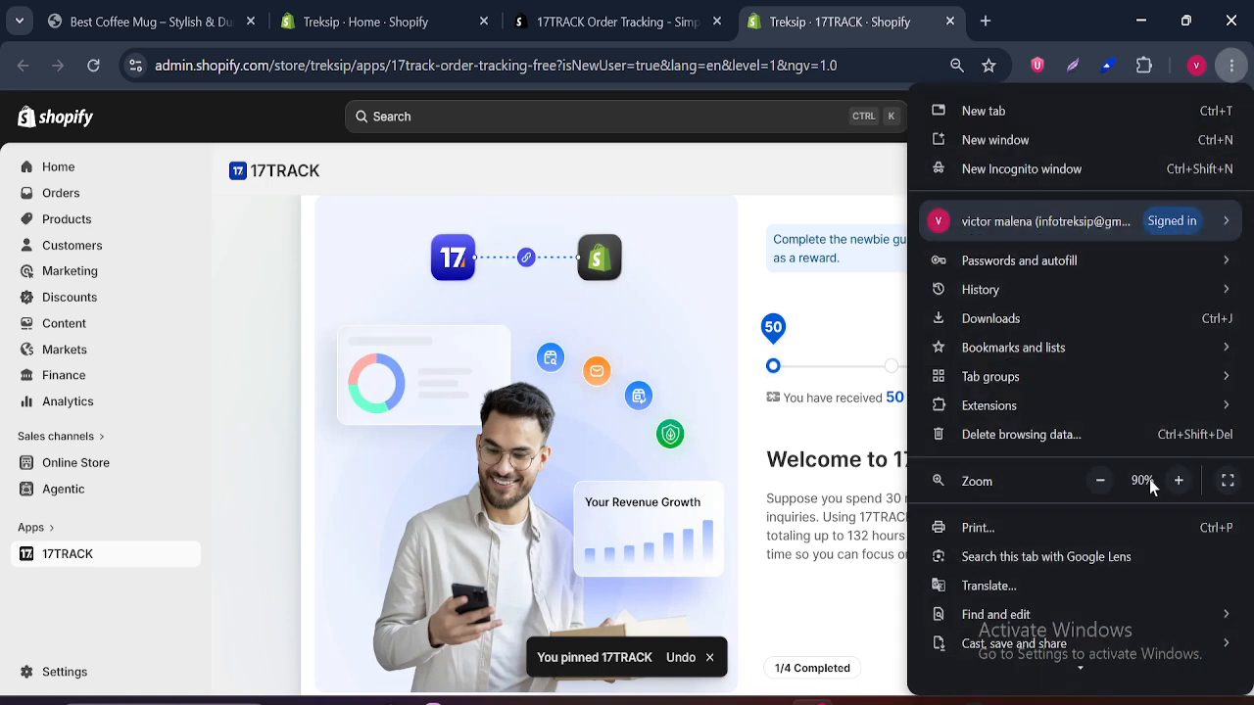
click(1100, 479)
click(866, 683)
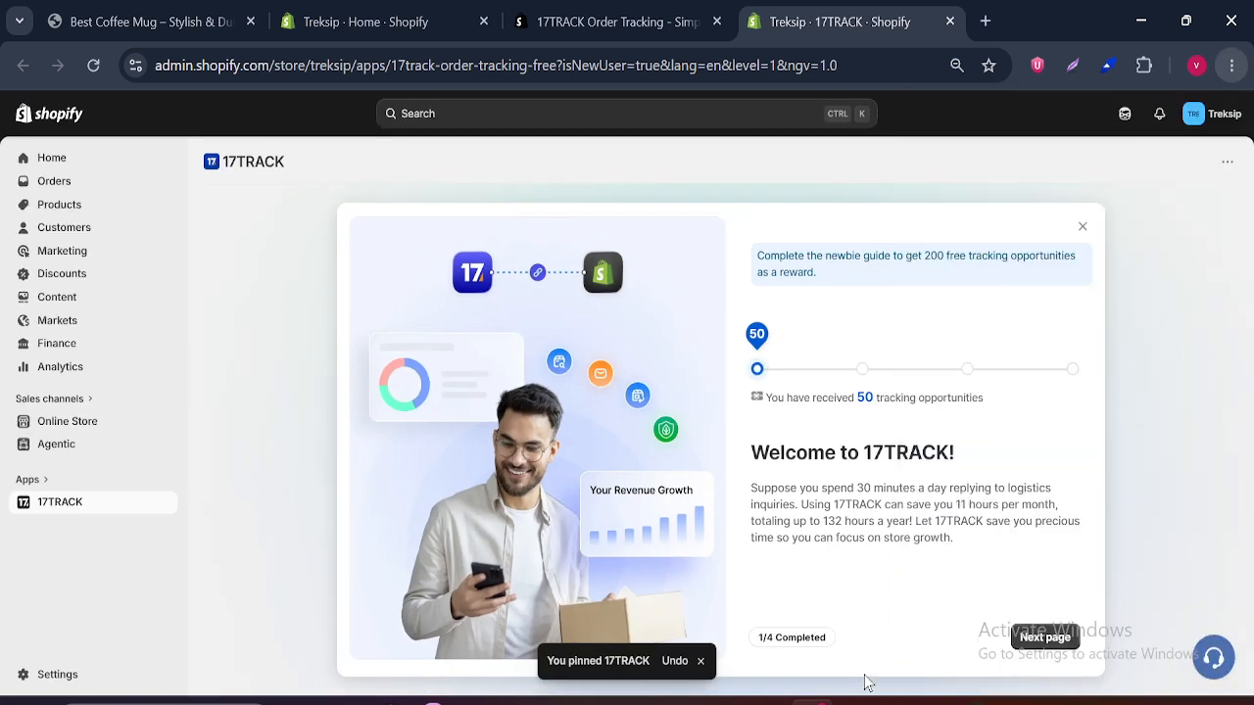
click(1056, 647)
click(1055, 649)
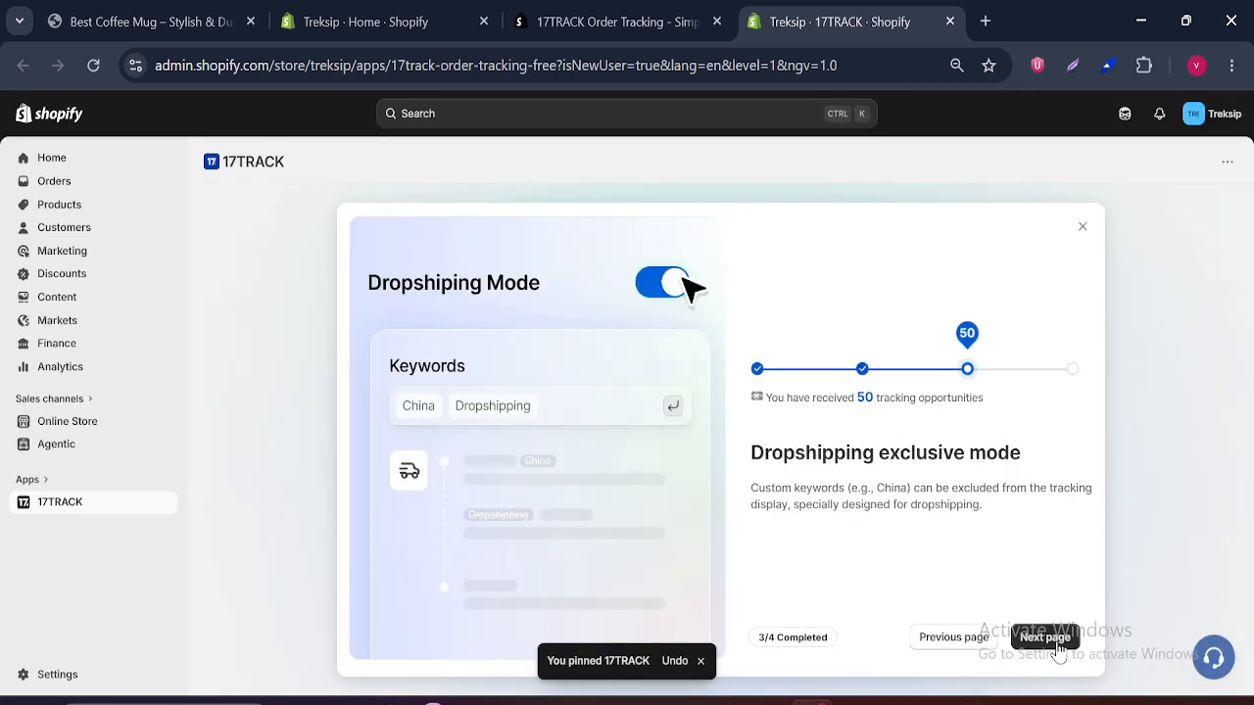
click(1057, 647)
click(1057, 650)
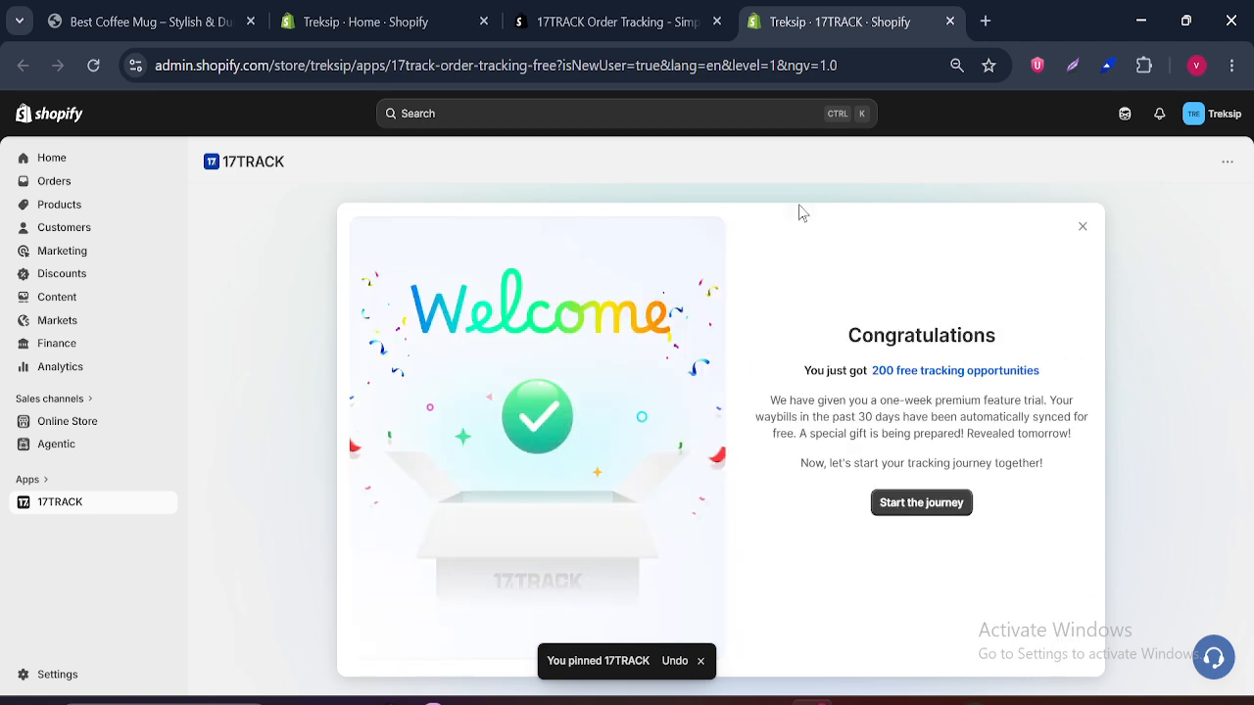
click(921, 502)
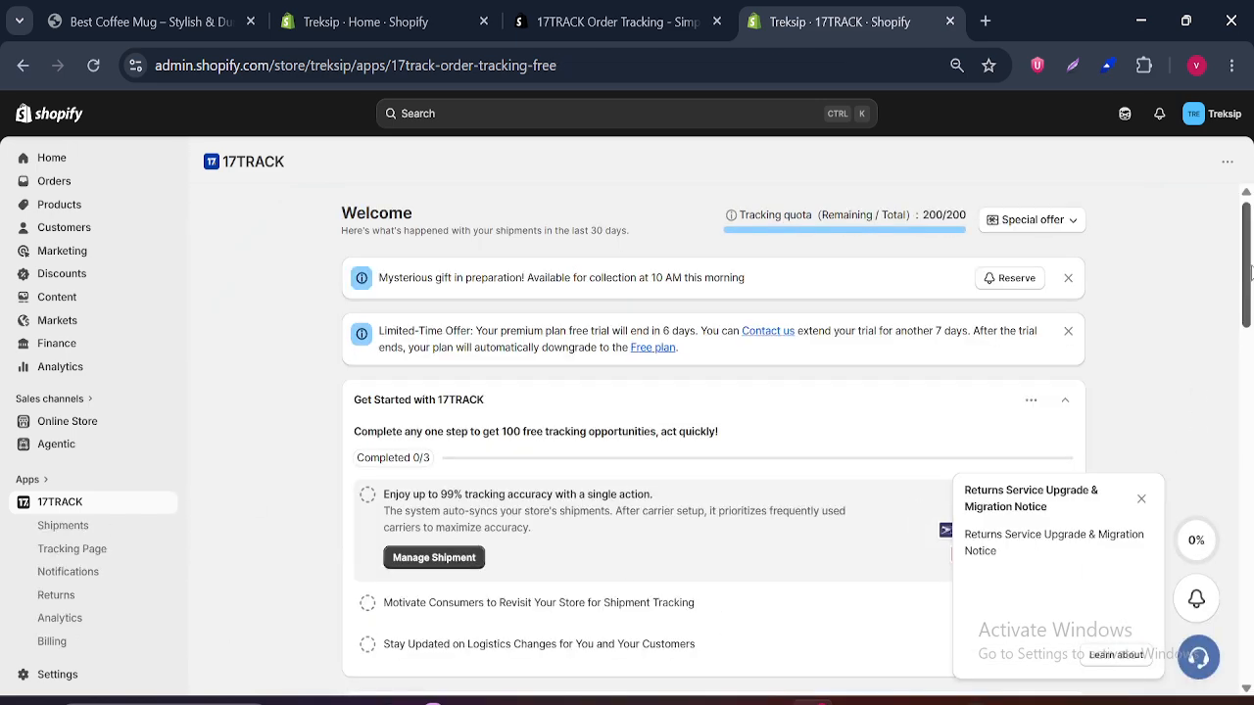
Step: Open 17TRACK's Tracking Page section and copy the tracking page URL
drag(1247, 286, 1250, 320)
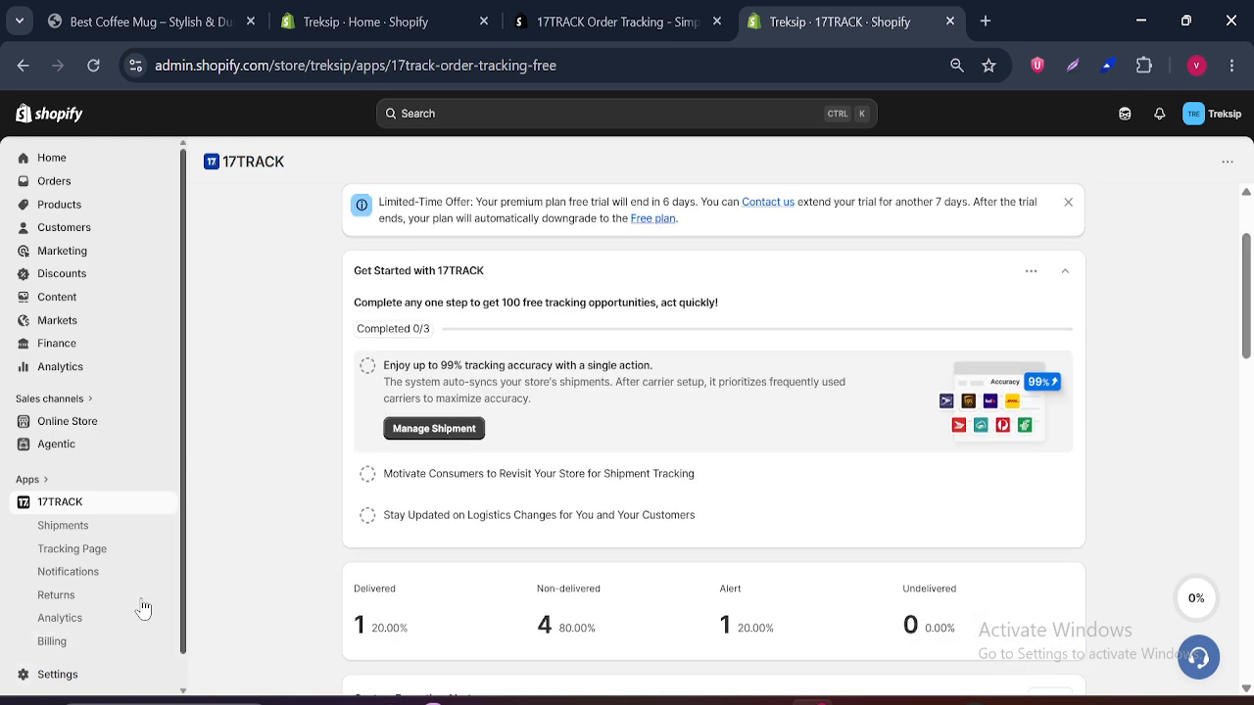
click(71, 553)
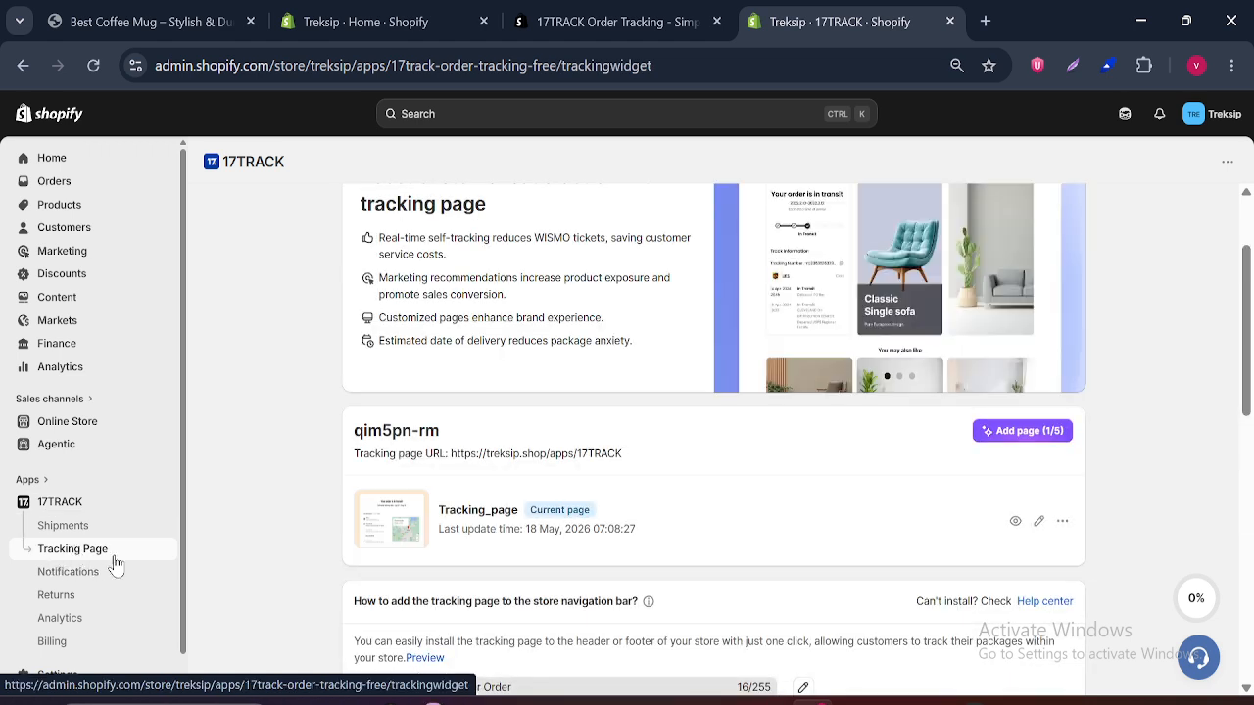
drag(354, 456, 607, 456)
click(1161, 431)
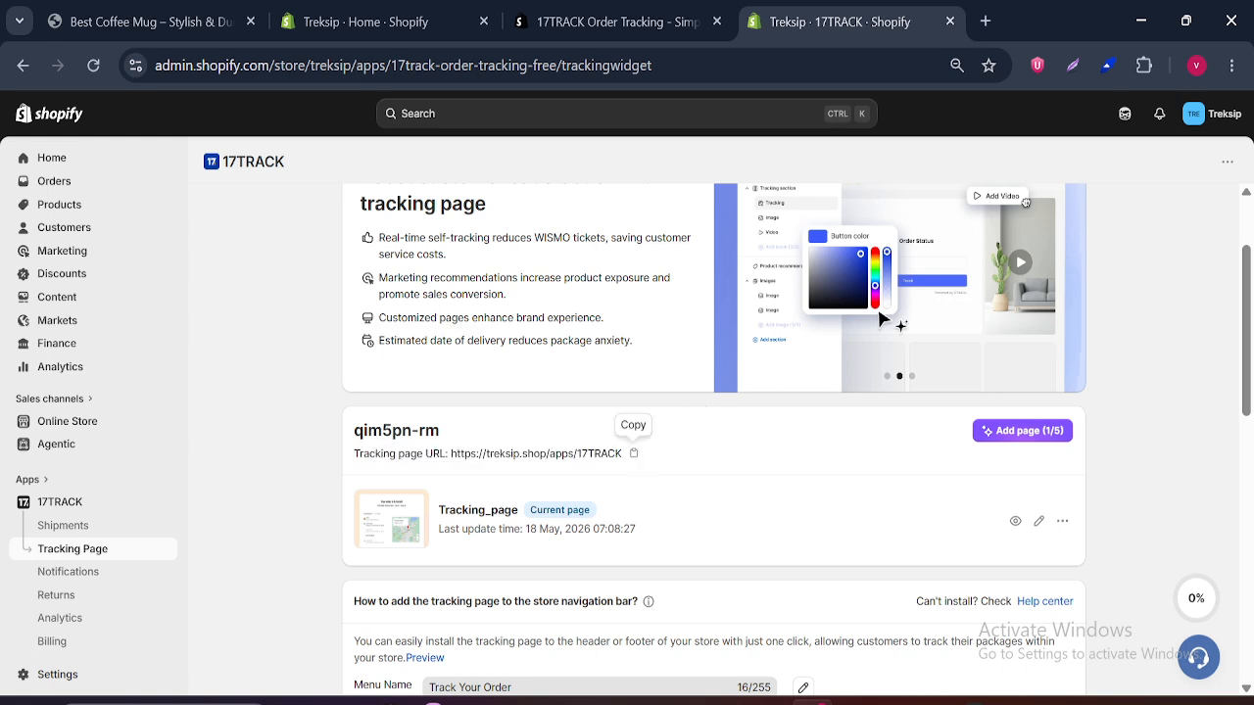
drag(448, 454, 623, 453)
click(571, 411)
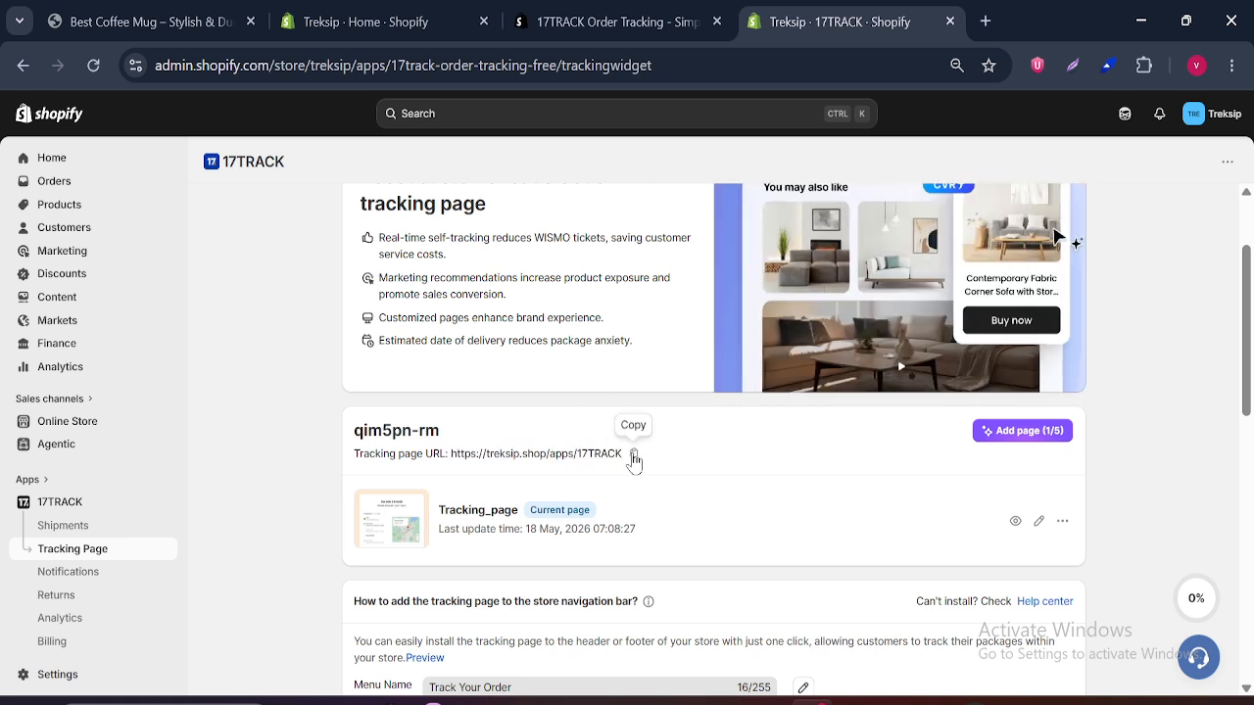
click(634, 456)
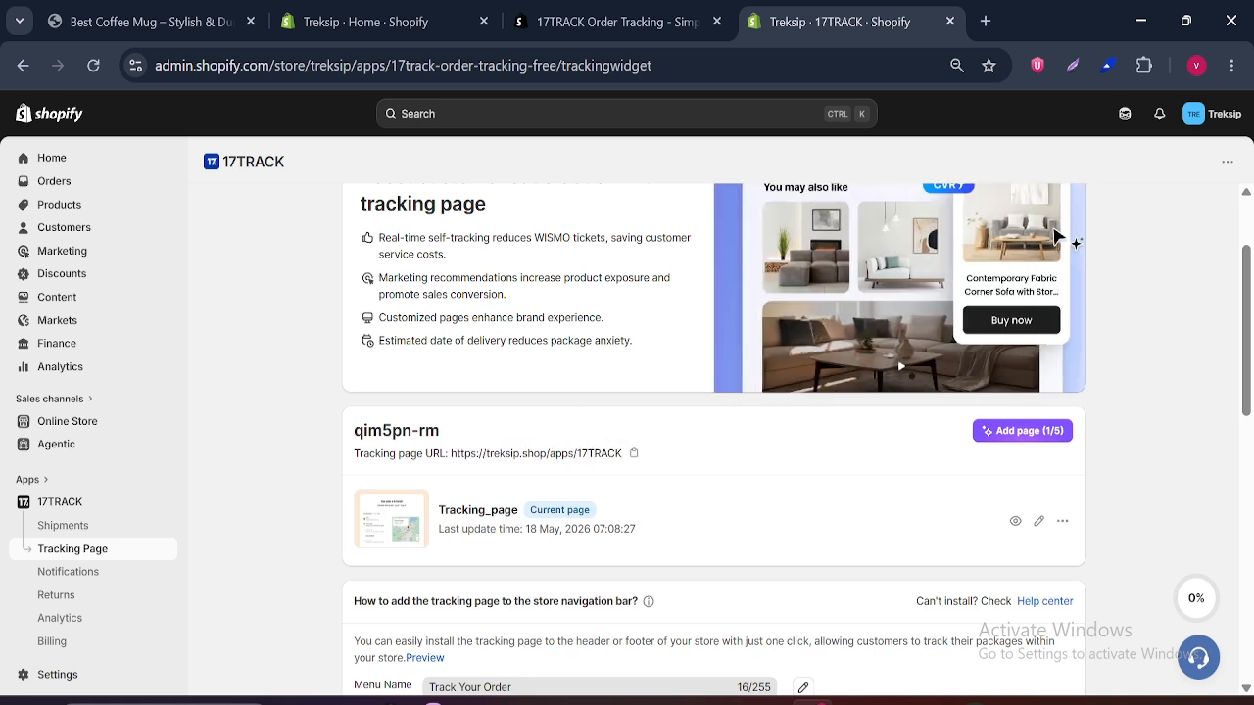
click(634, 456)
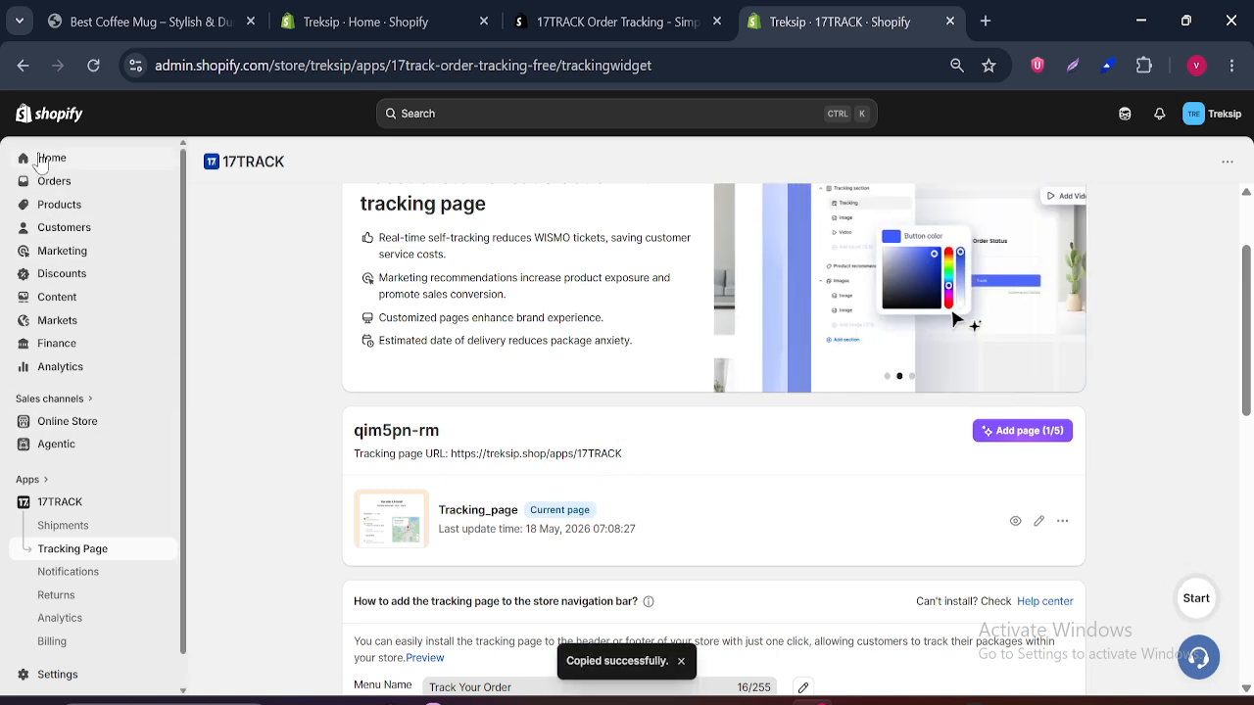
Step: Open the store's Main menus navigation menu for editing
click(56, 297)
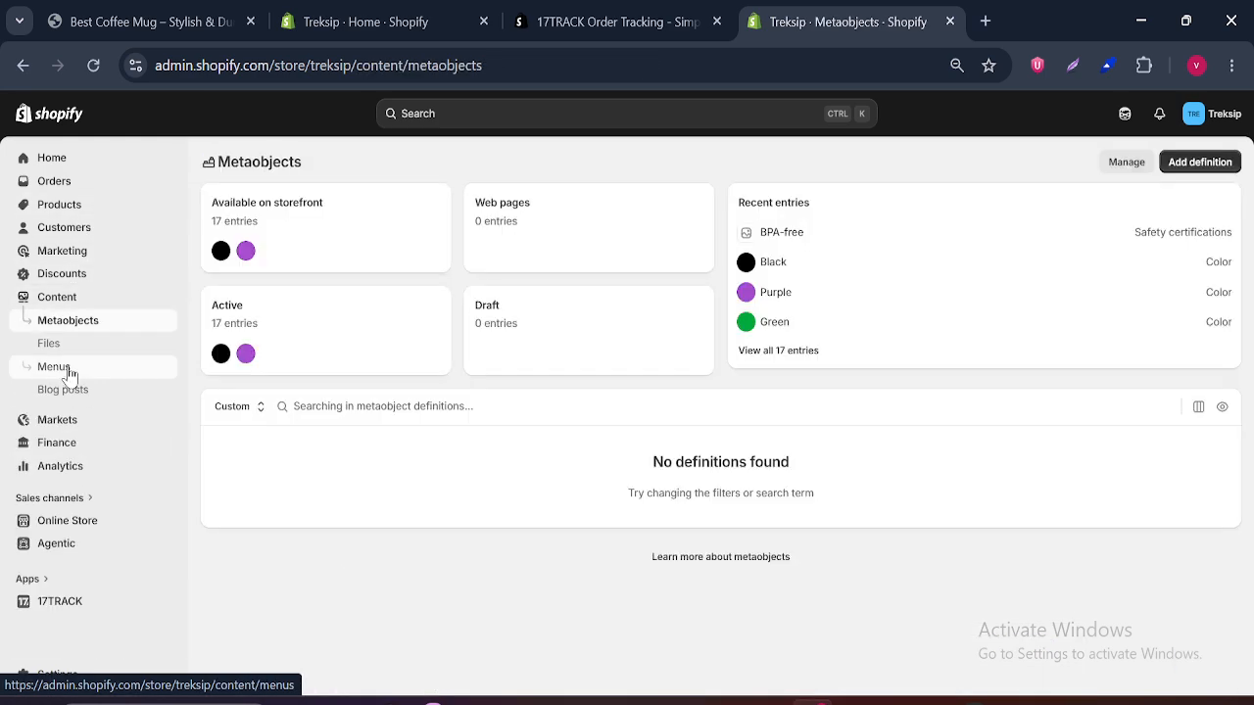
click(69, 372)
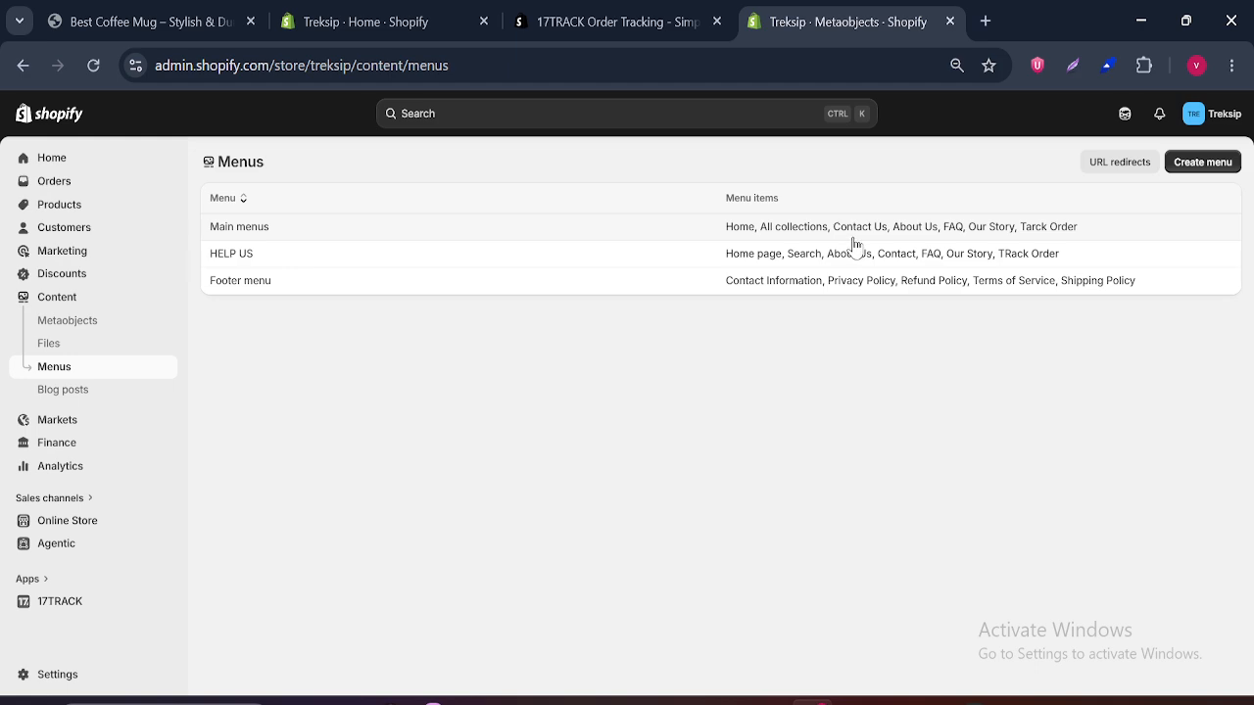
click(917, 238)
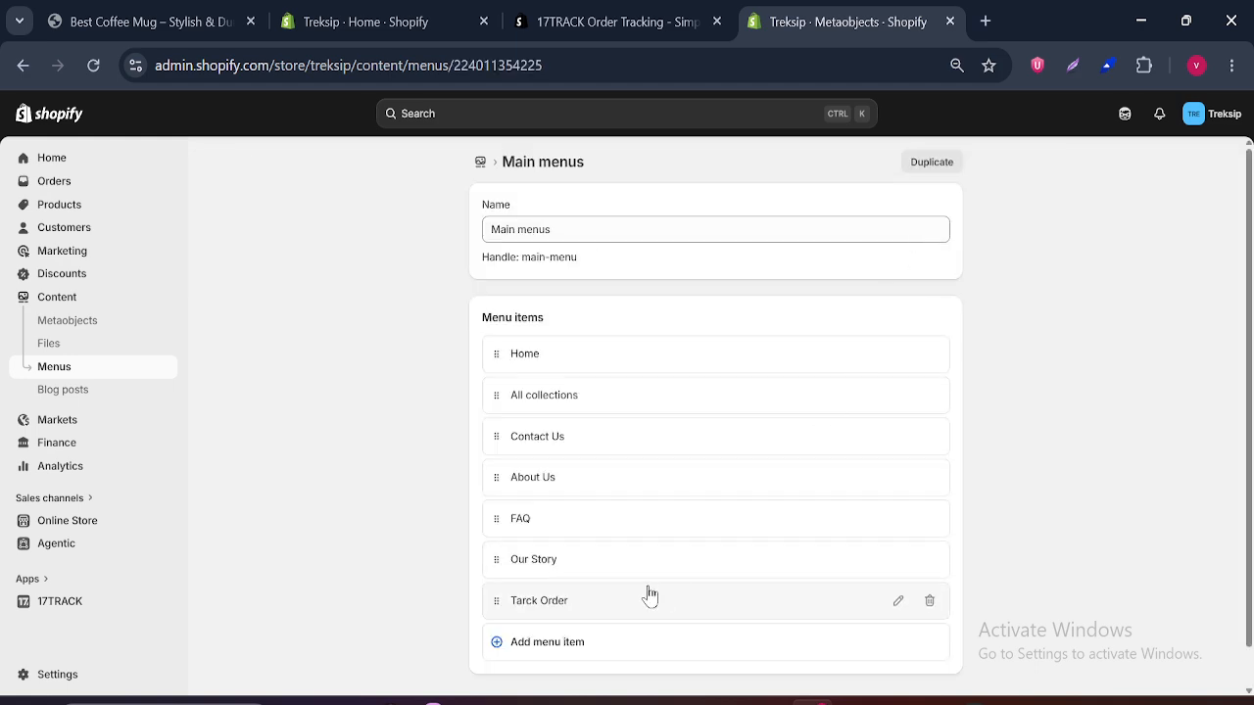
click(897, 604)
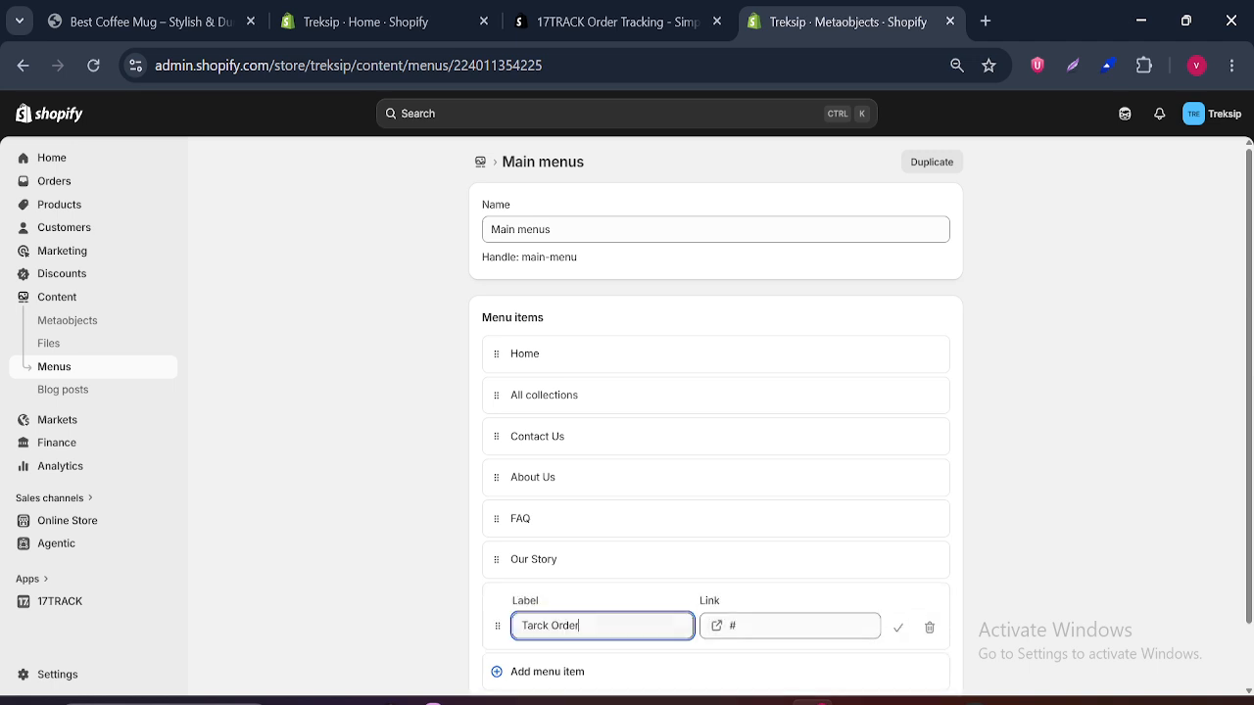
key(Tab)
key(BackSpace)
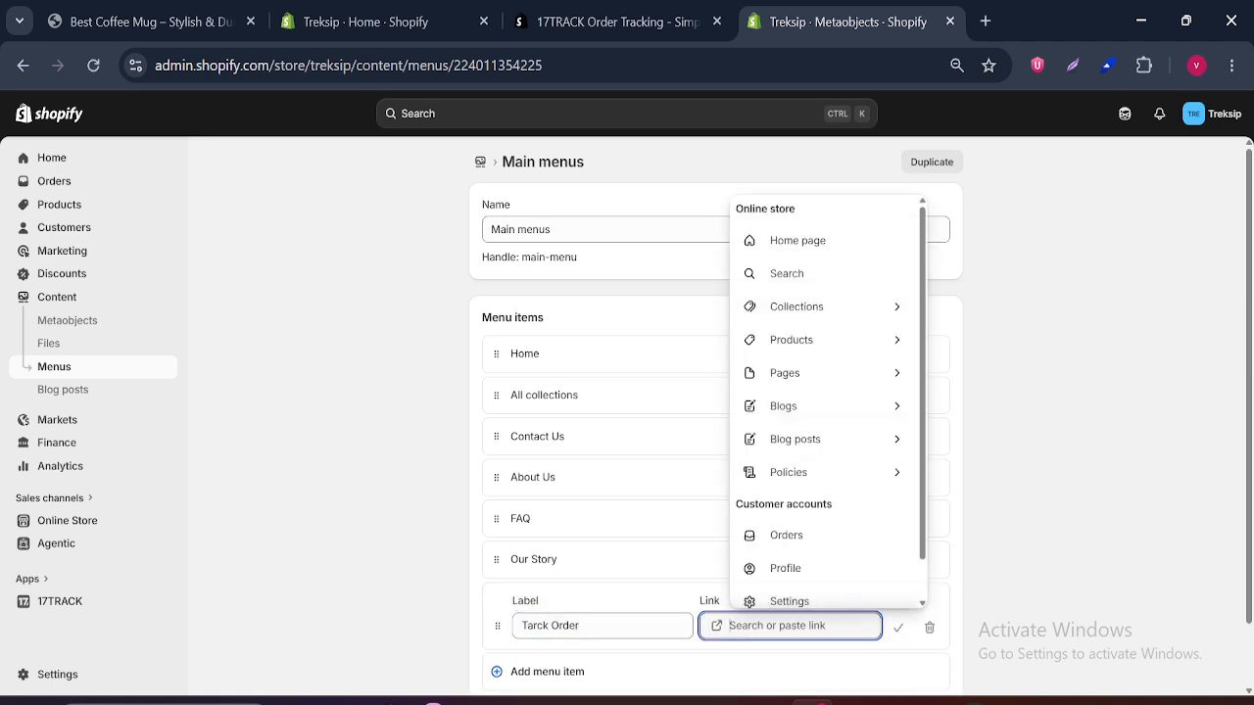
key(ctrl+v)
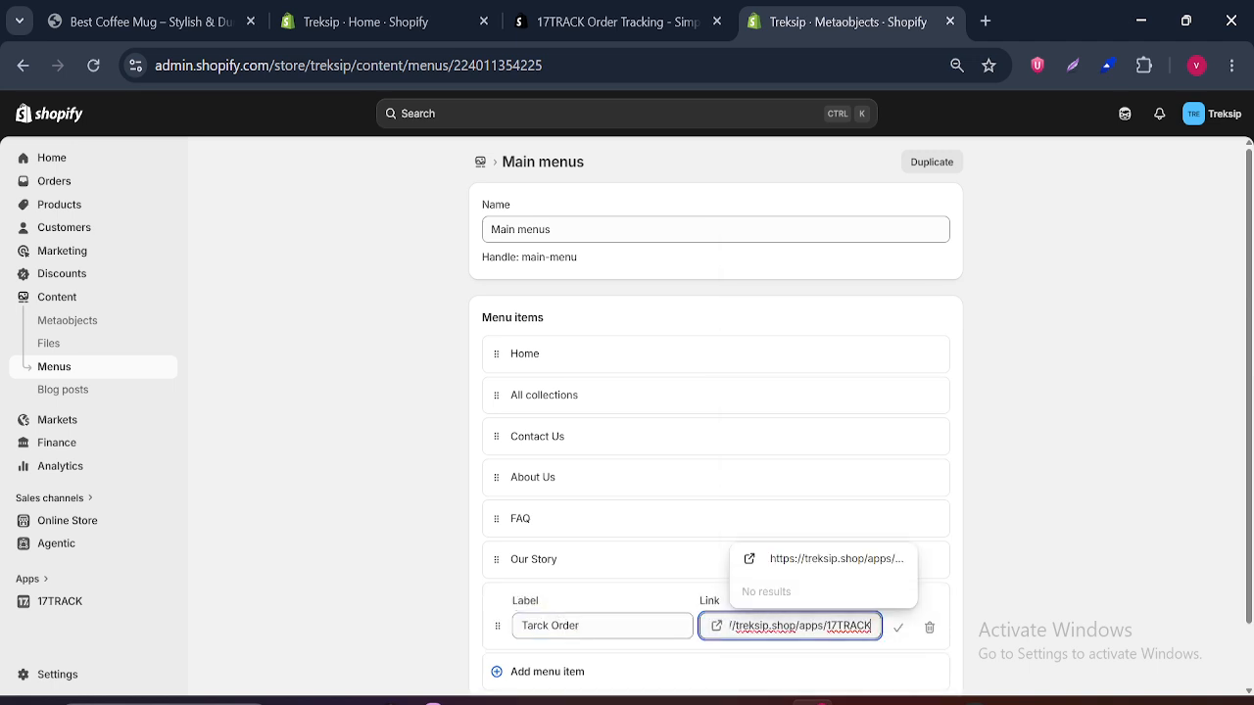
click(787, 558)
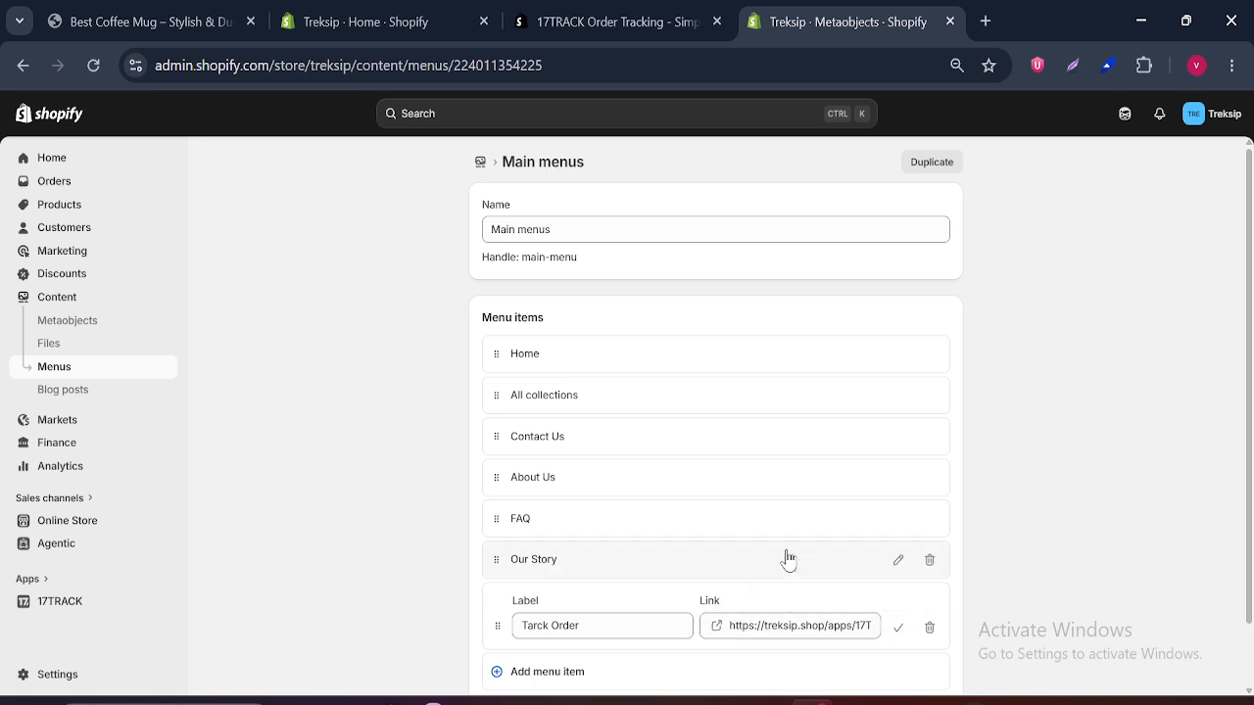
Step: Confirm the edited "Tarck Order" menu item and save the Main menus navigation menu
click(900, 627)
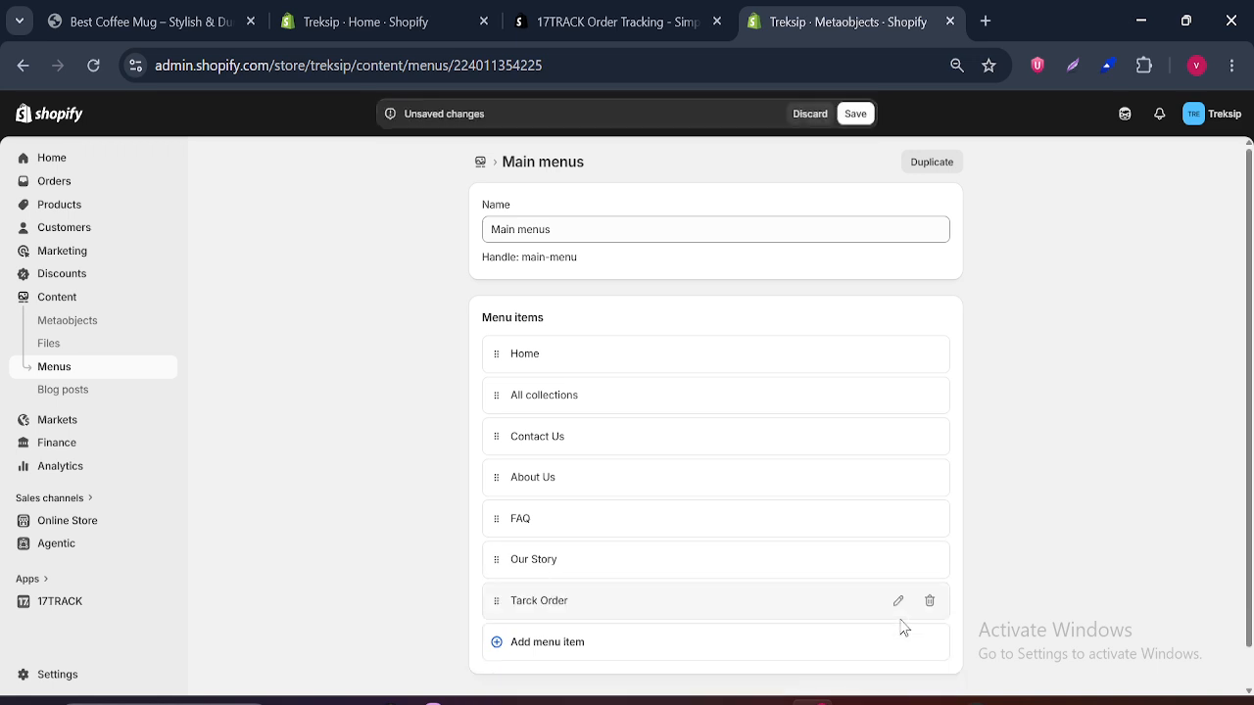
click(855, 114)
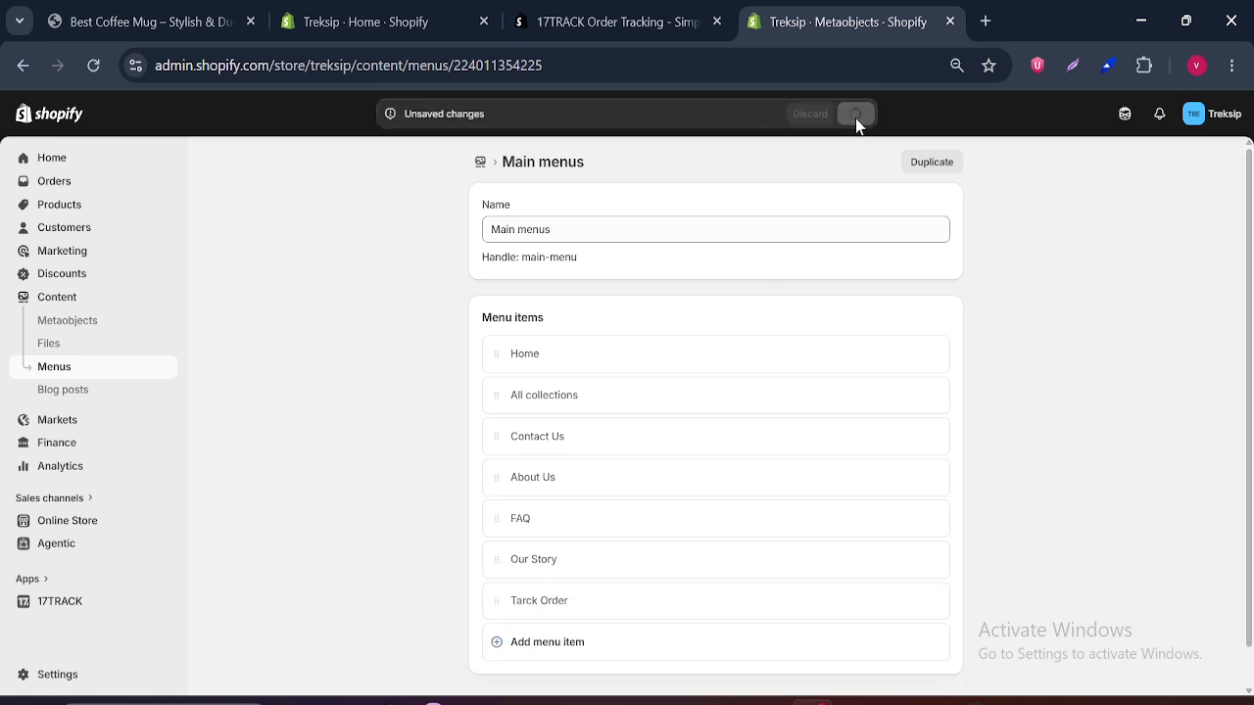
Step: Load the treksip.shop storefront in place of the 17TRACK listing and test its About Us and Tarck Order navigation links
click(537, 12)
click(313, 74)
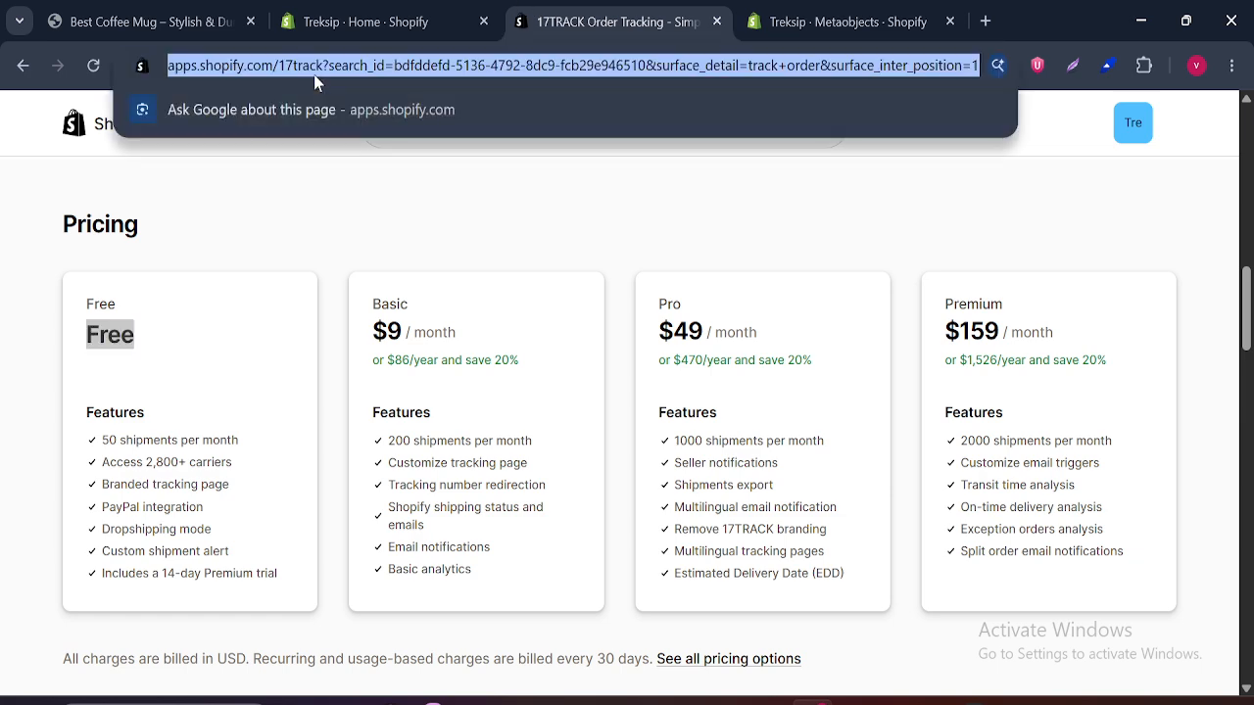
text(tr)
key(Return)
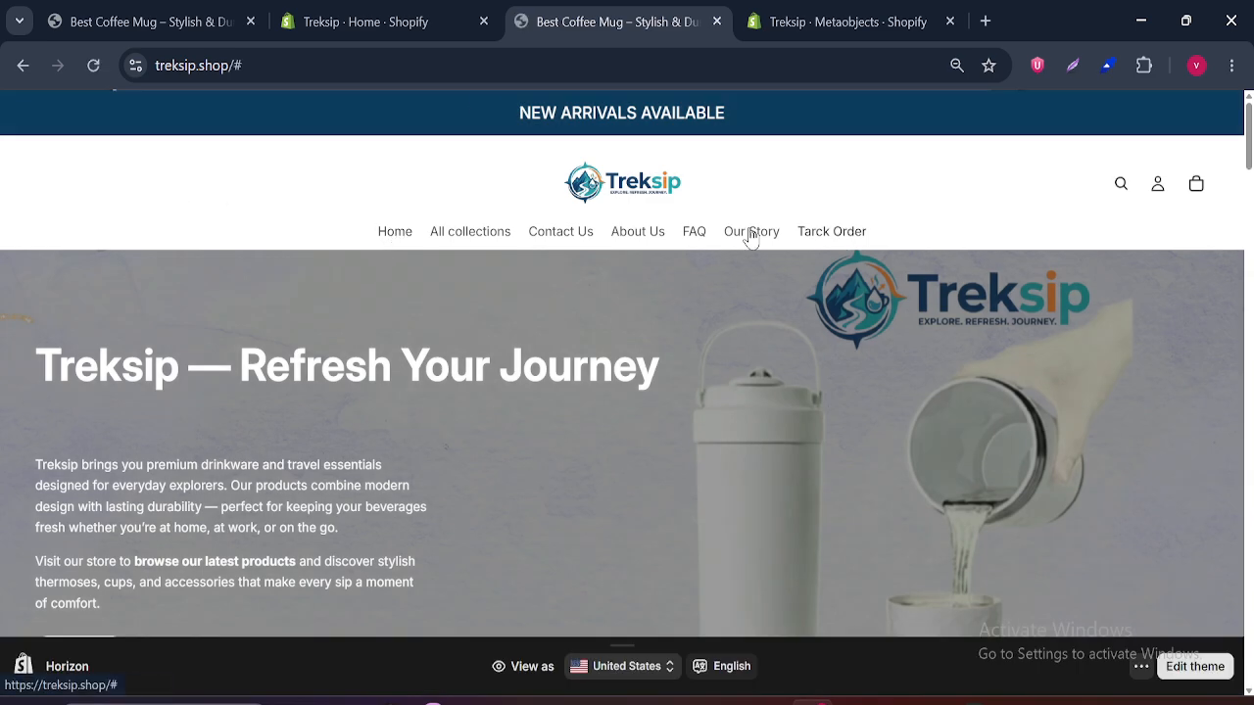
click(655, 233)
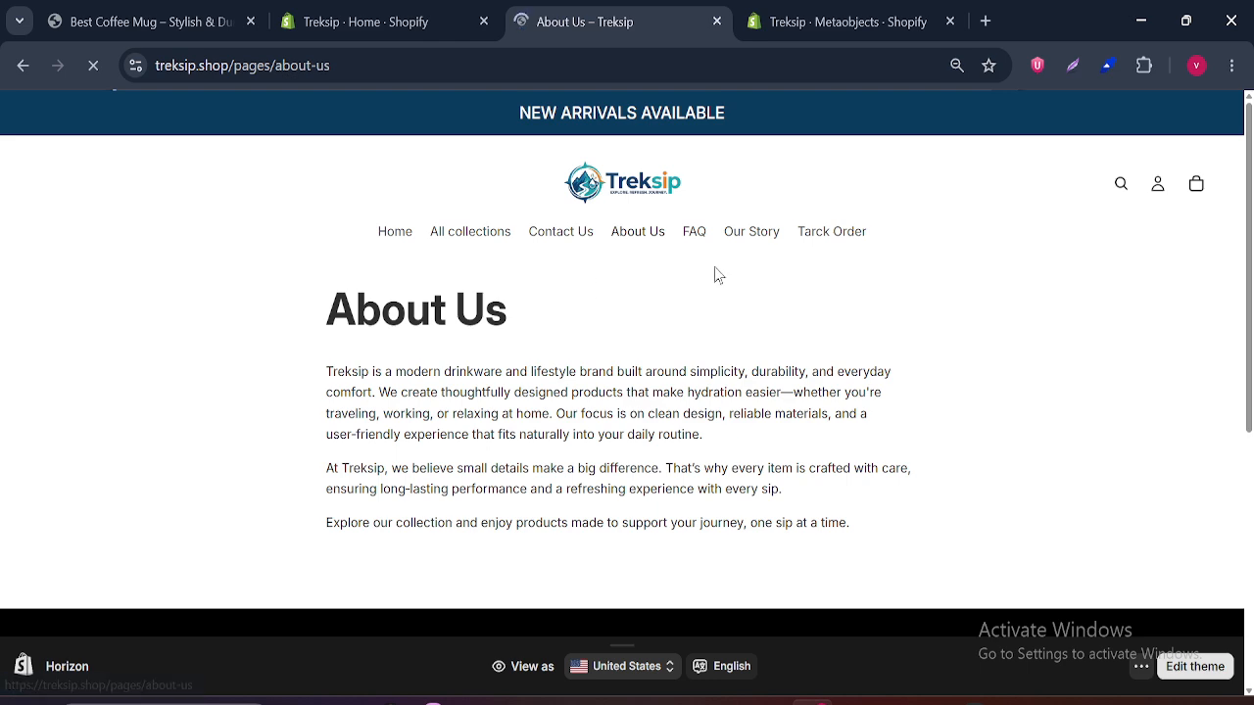
click(851, 239)
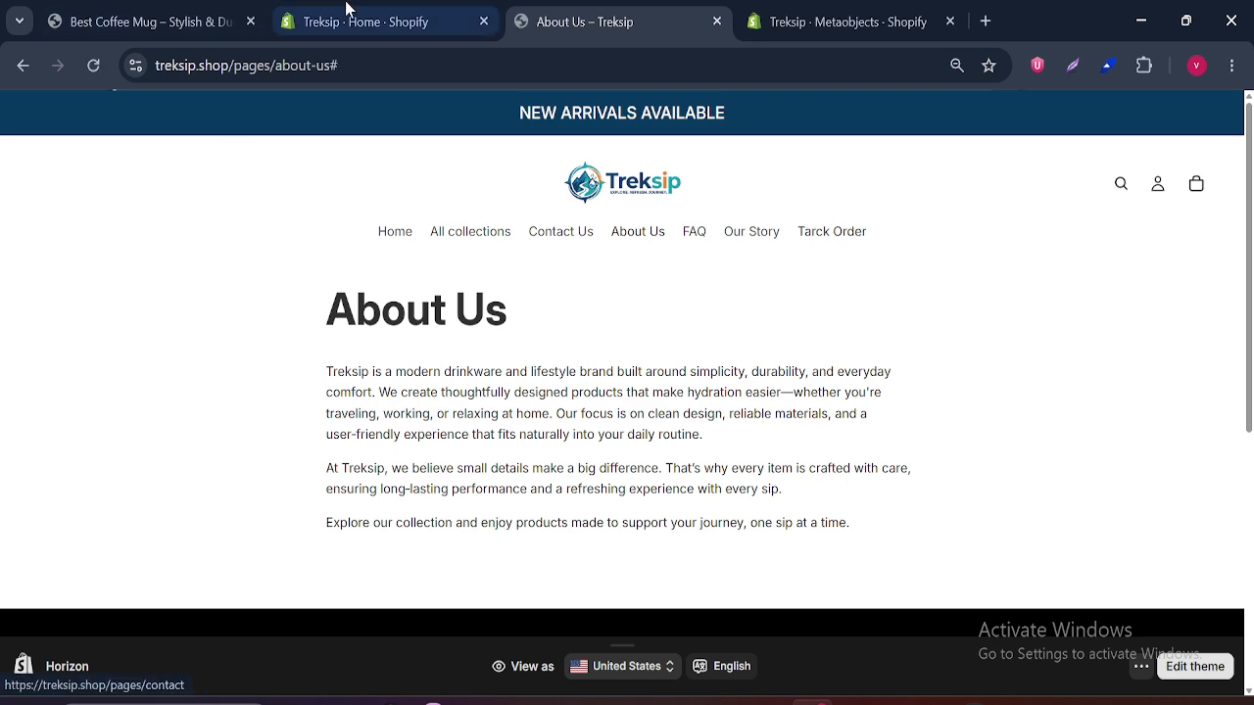
Step: Check the link of the "Tarck Order" item in the Main menus editor and return to the list of menus
click(382, 19)
click(526, 10)
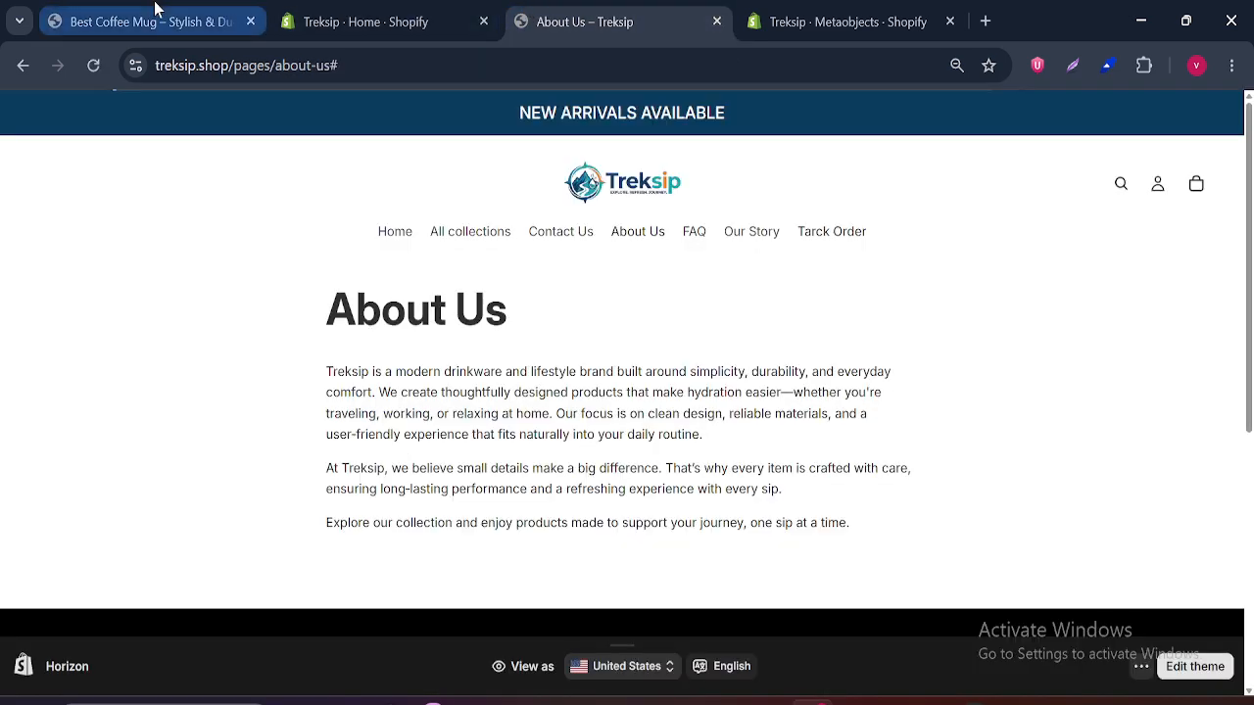
click(368, 12)
click(858, 14)
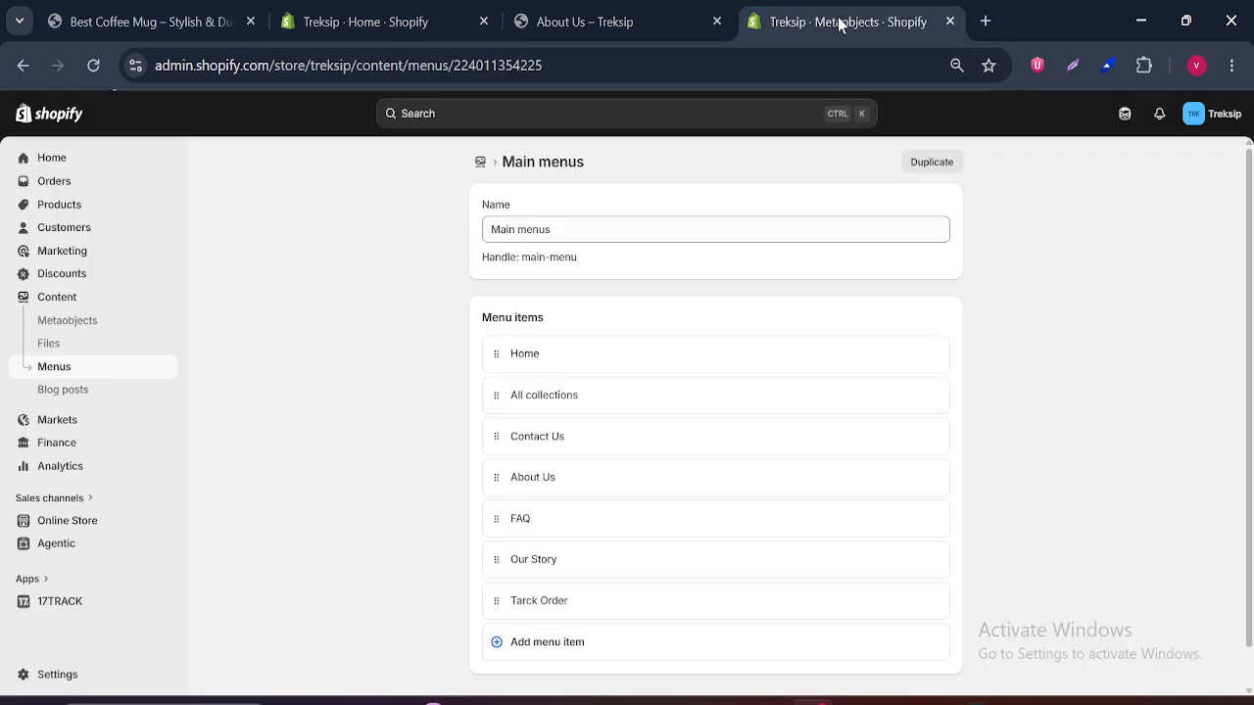
click(900, 598)
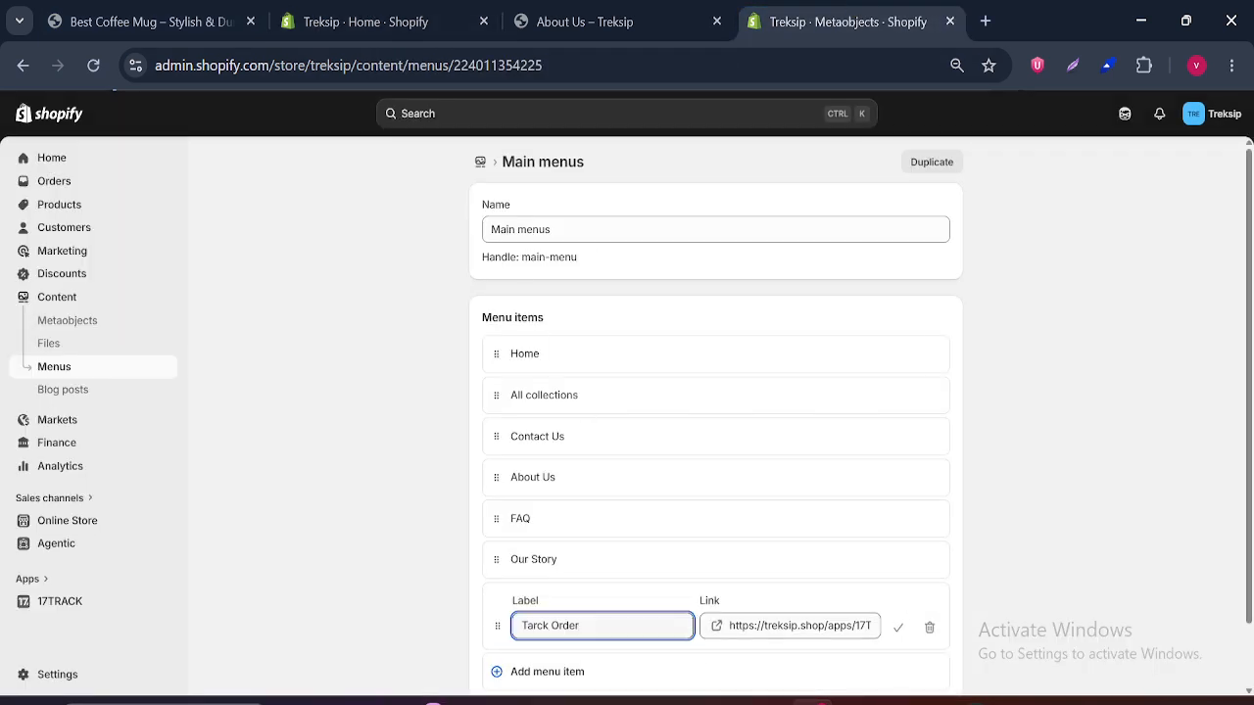
click(897, 627)
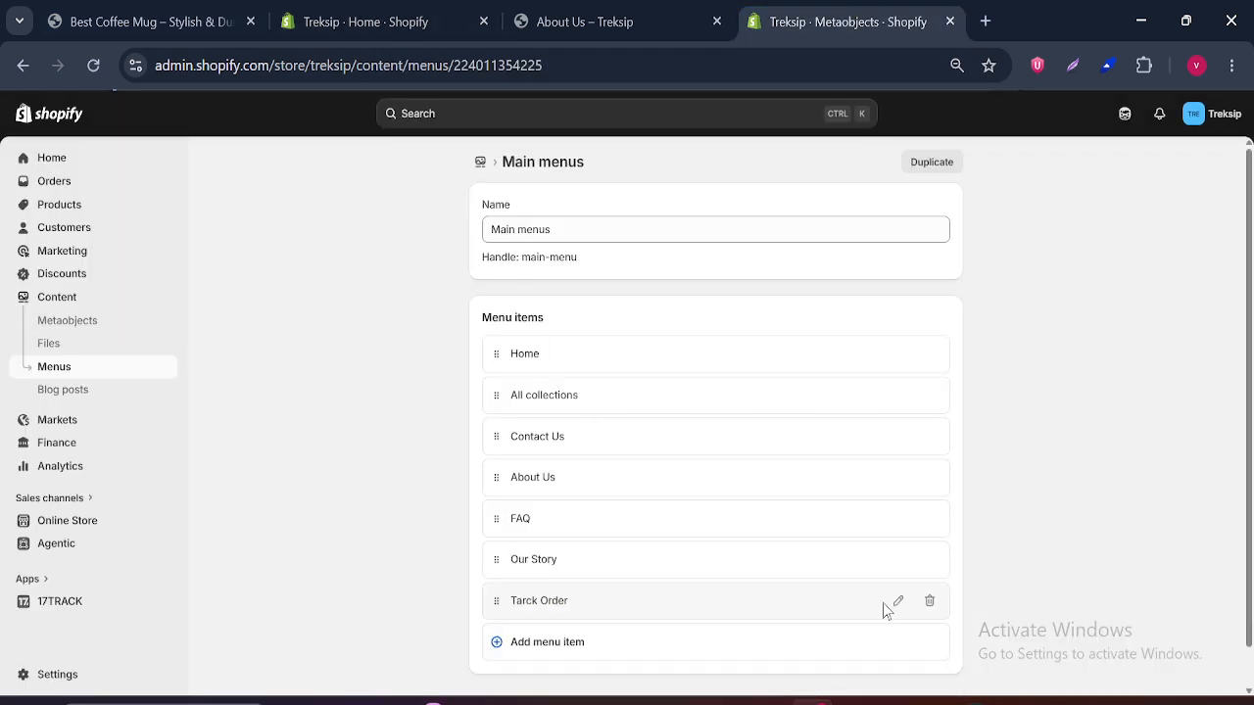
click(479, 164)
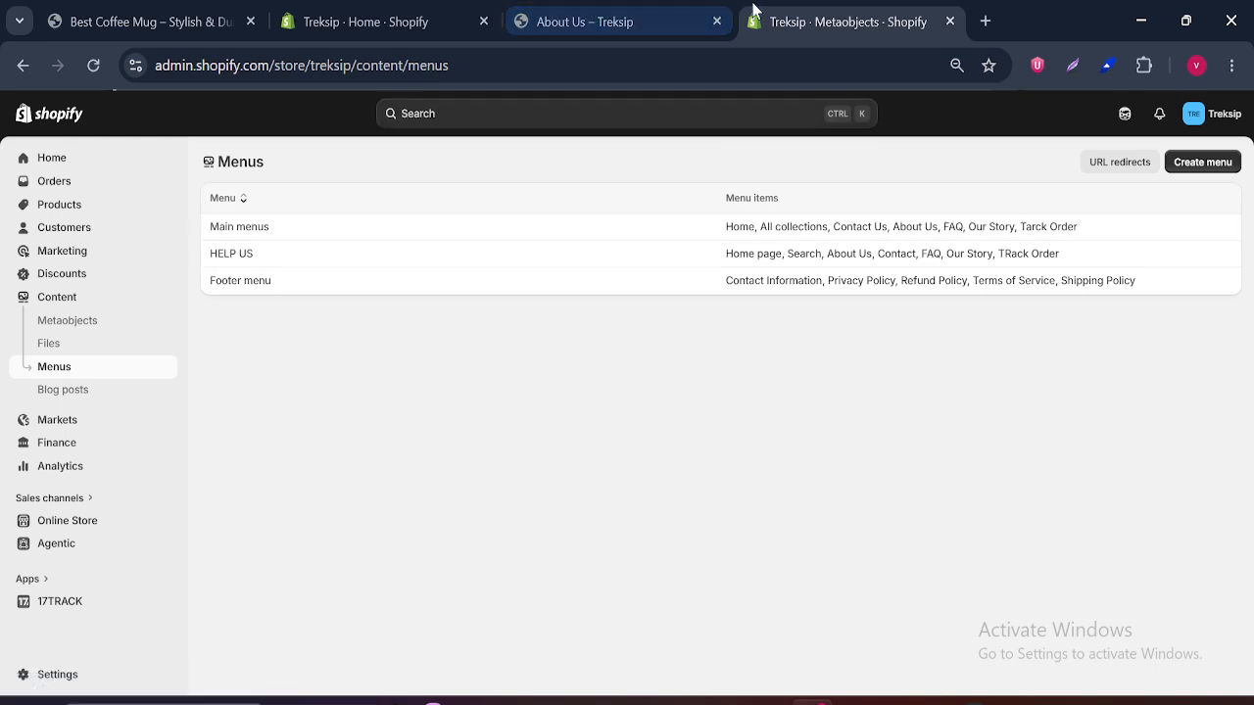
Step: Return to the Treksip storefront and open its Track Your Order page
click(588, 20)
click(779, 15)
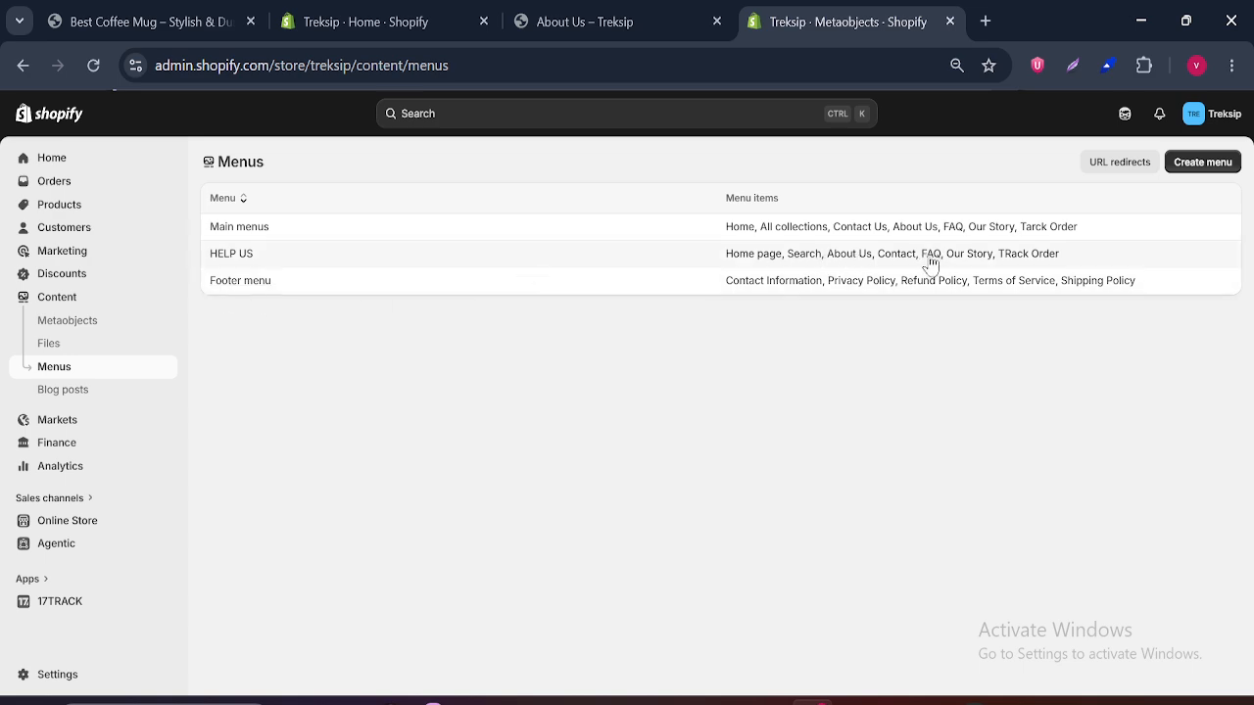
click(608, 13)
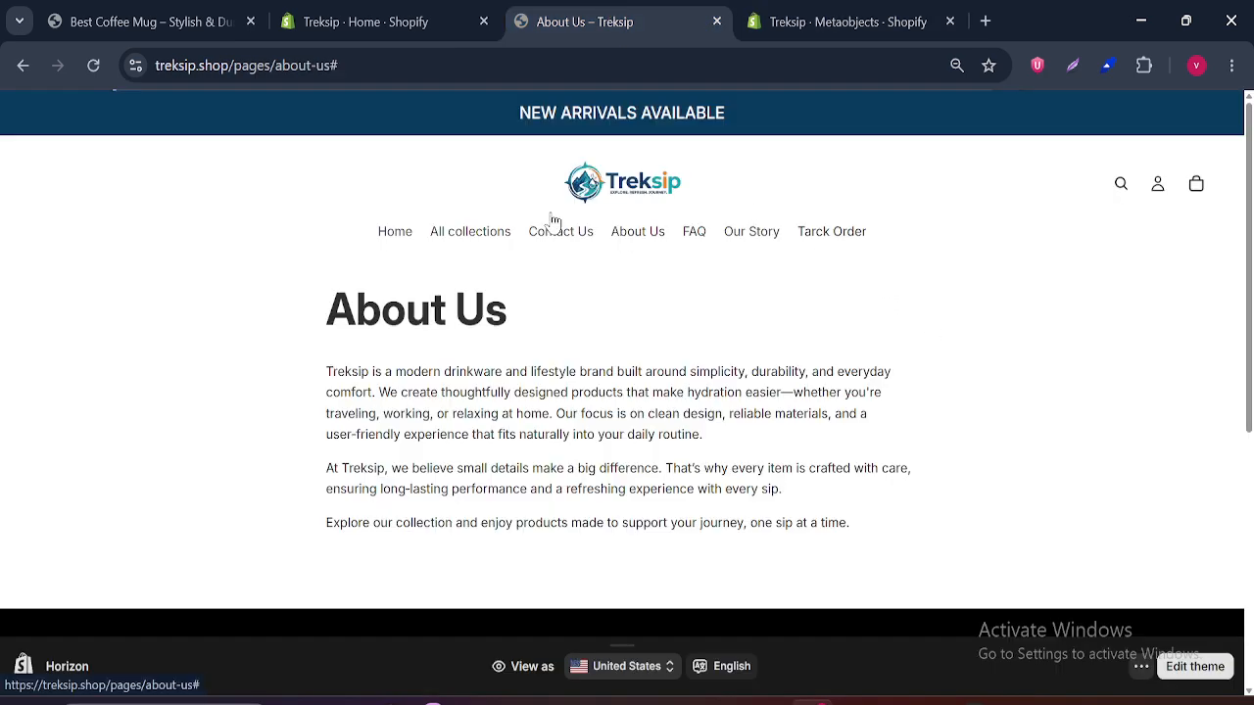
click(597, 189)
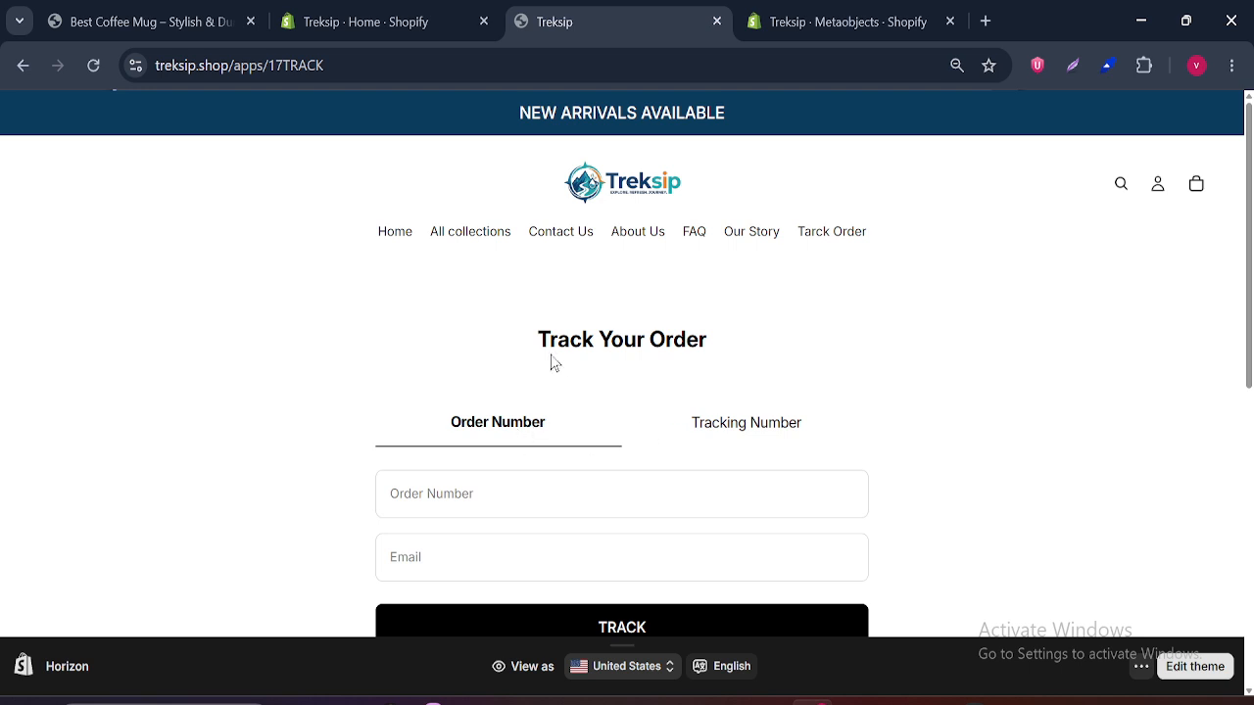
Step: Examine the Track Your Order form, including its lookups by order number and by tracking number
scroll(914, 284, down, 2)
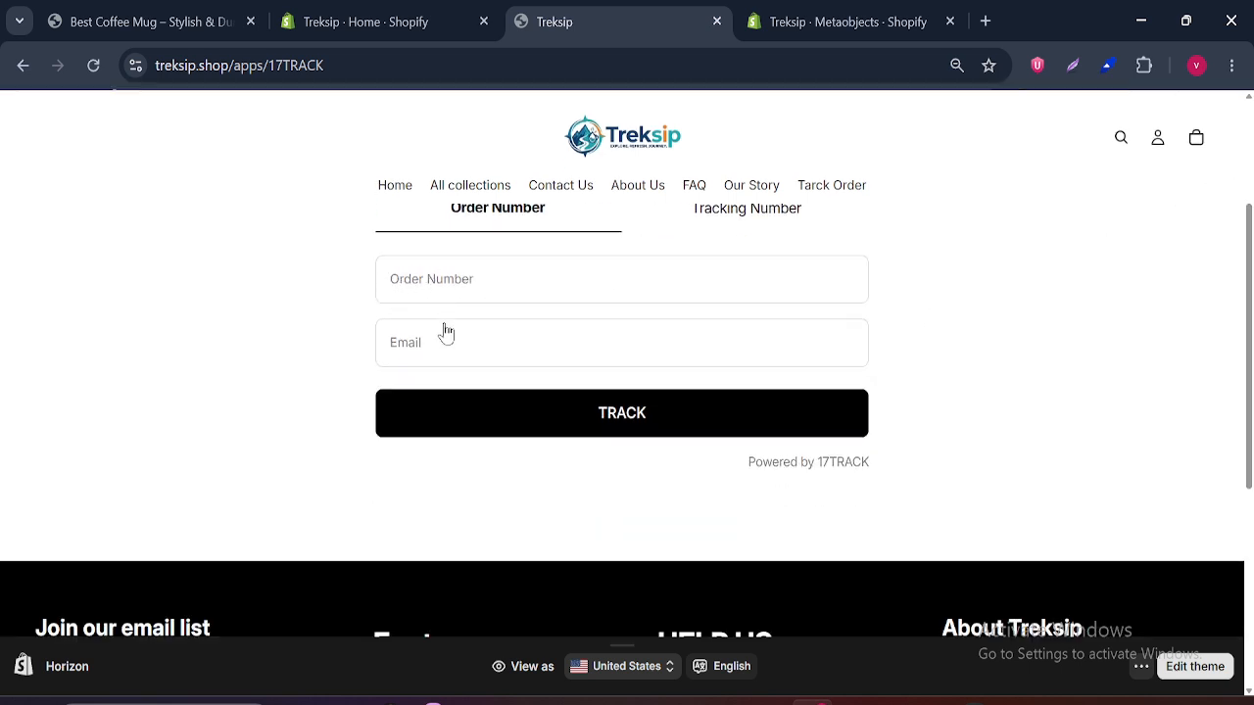
click(434, 280)
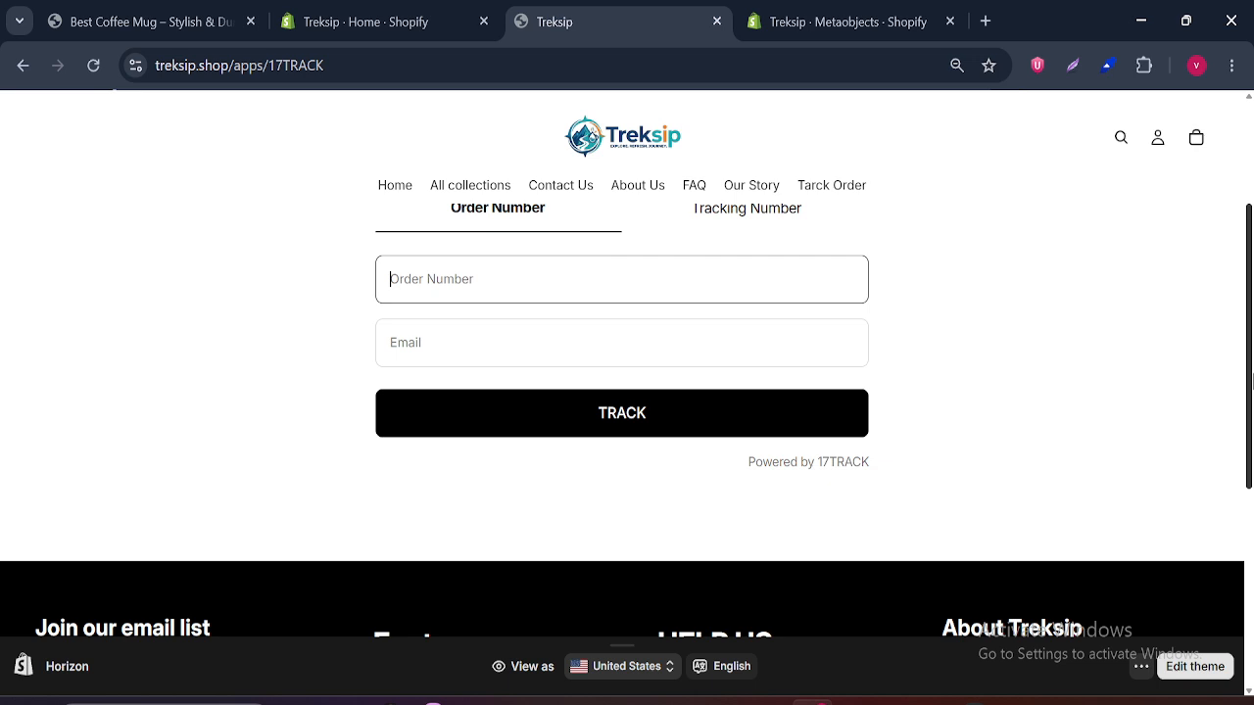
scroll(831, 393, up, 3)
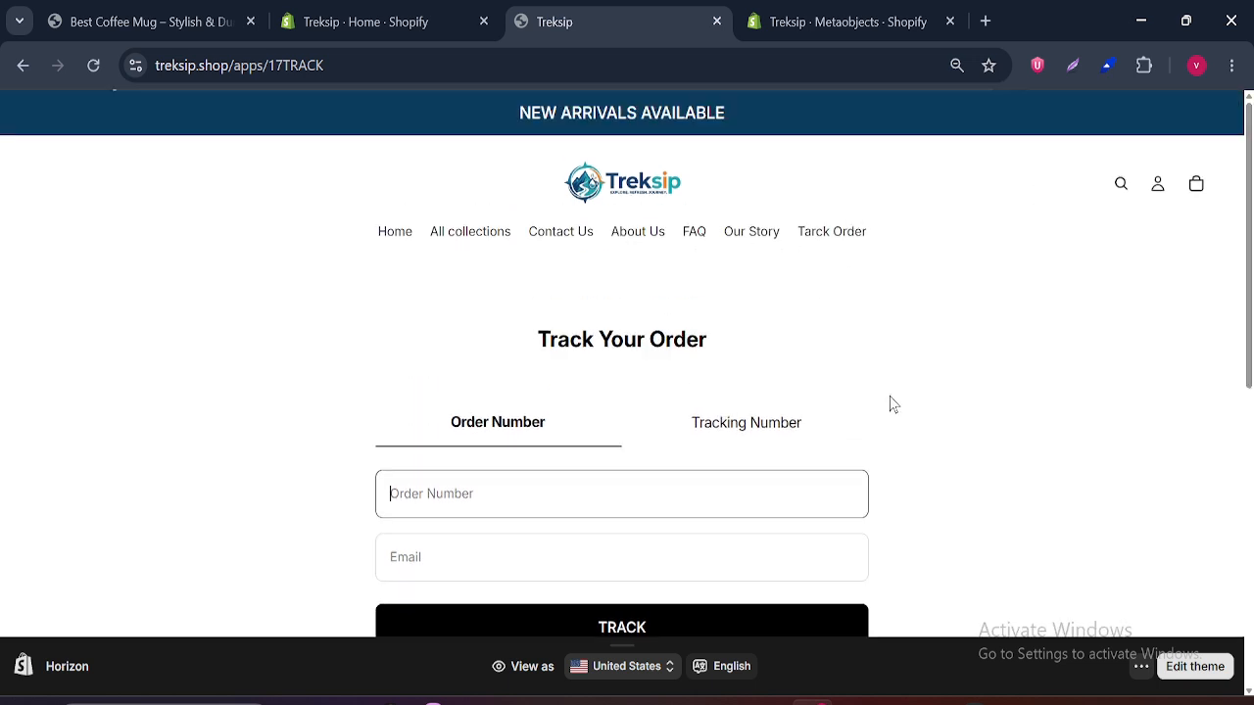
click(722, 443)
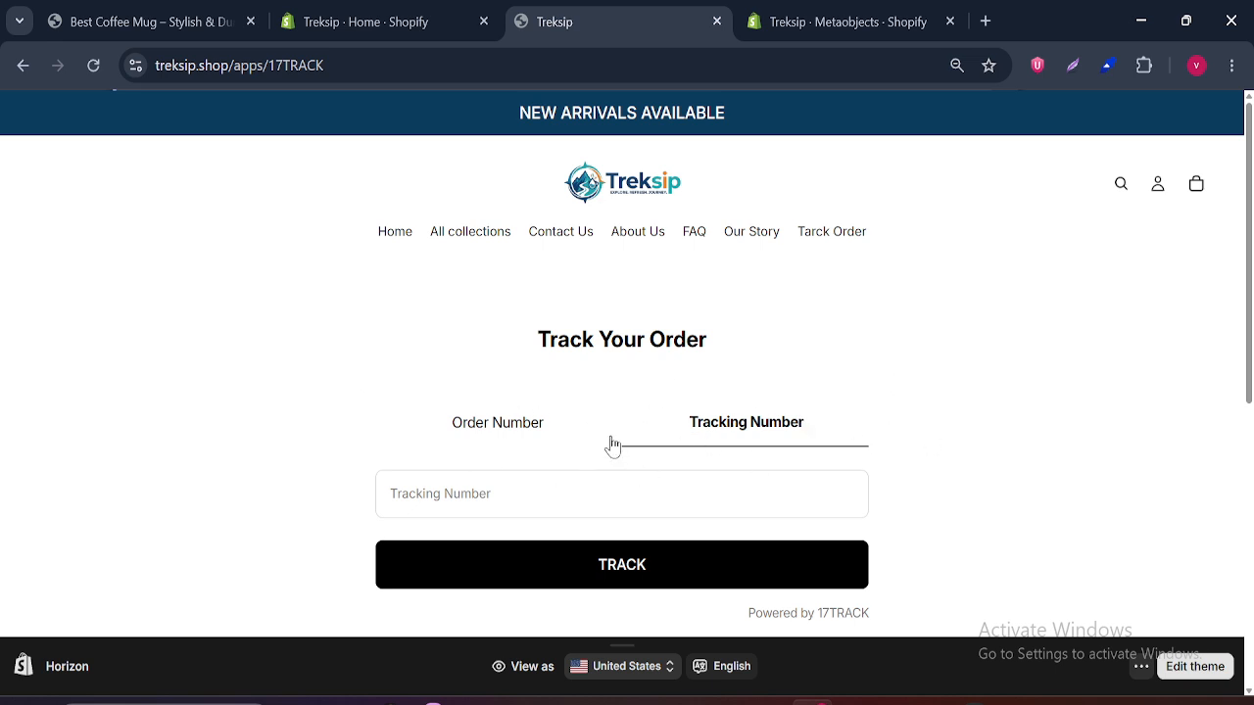
Step: Return to the store admin's recommended apps and open the Shopify App Store from there
click(359, 12)
click(904, 12)
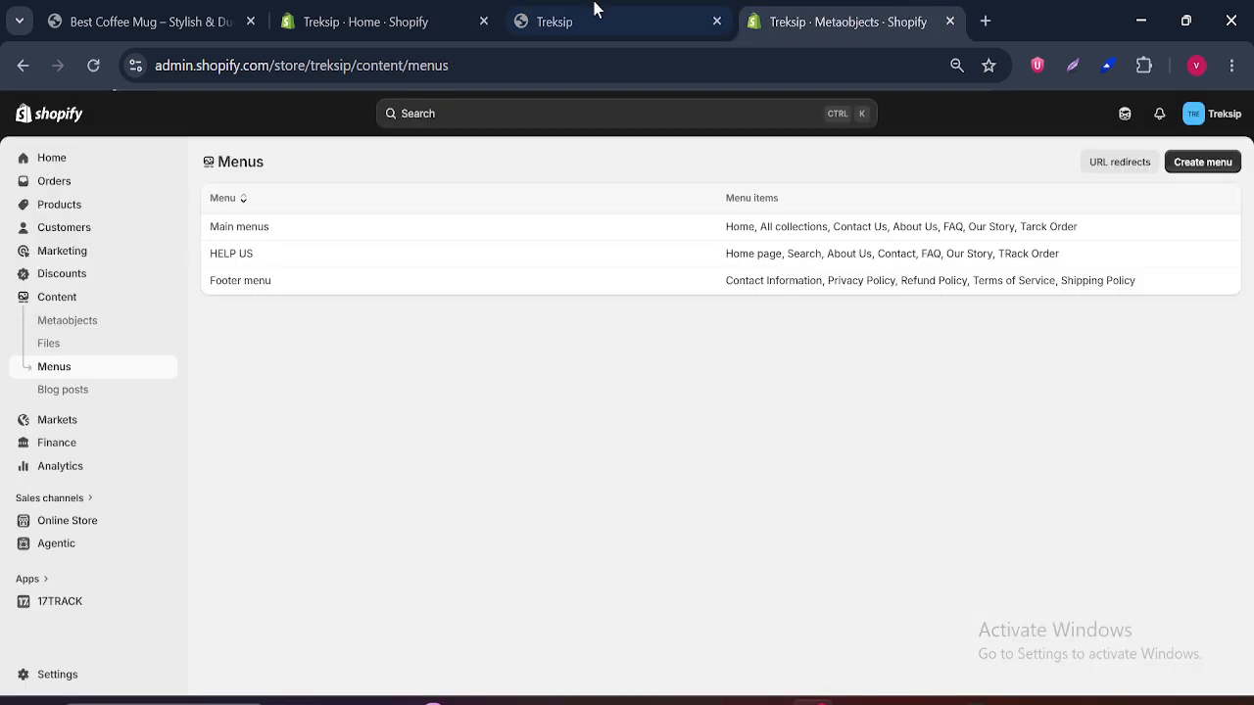
click(378, 12)
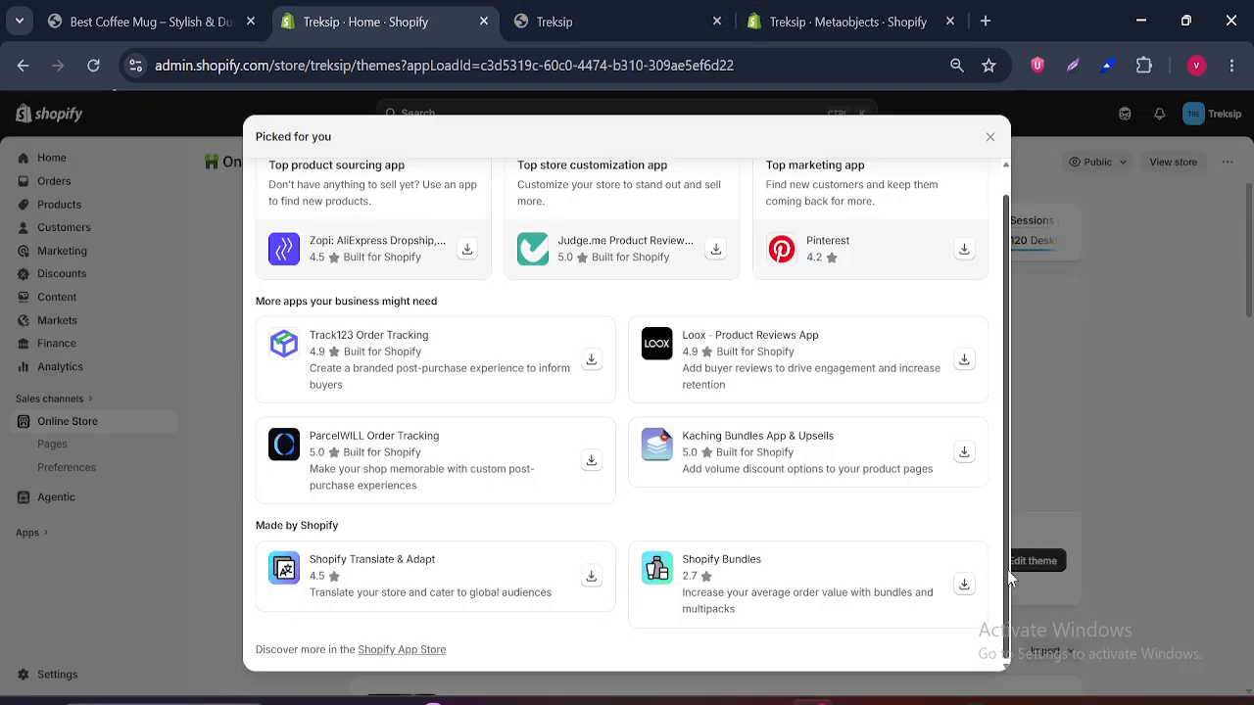
click(404, 651)
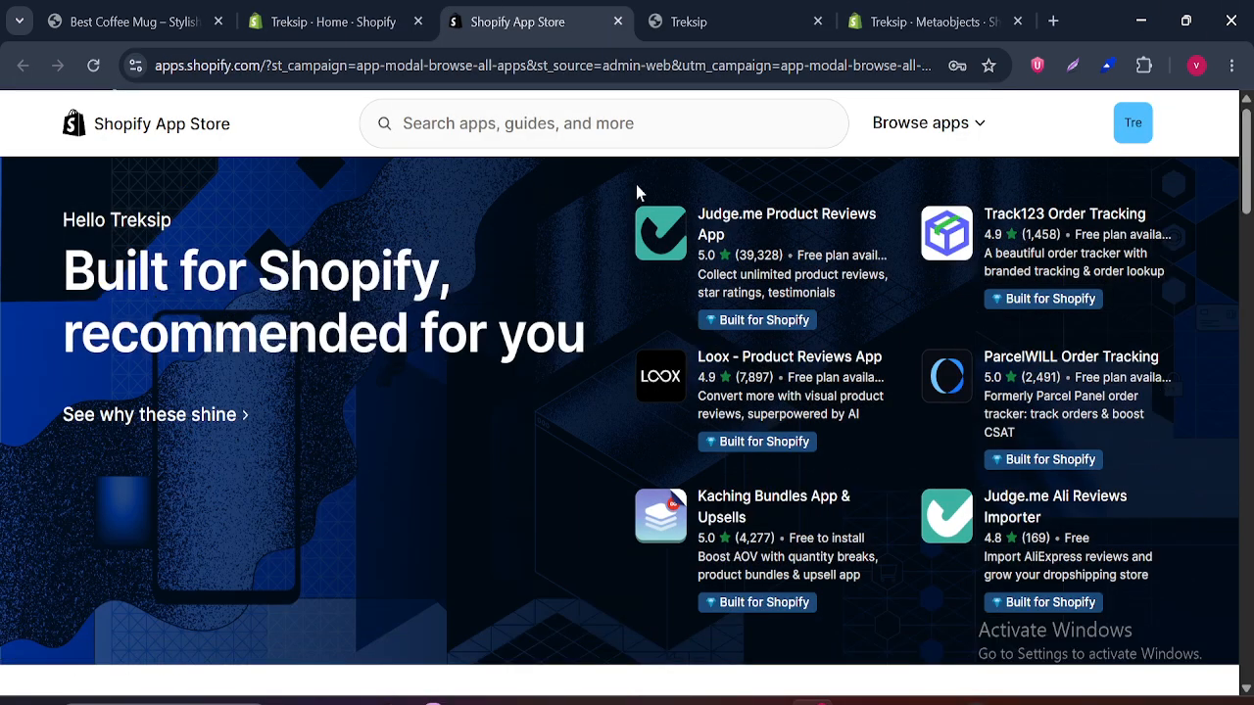
Step: Search the App Store for "chatty" and open the Chatty AI Chatbot & Live Chat listing
click(404, 123)
text(chat)
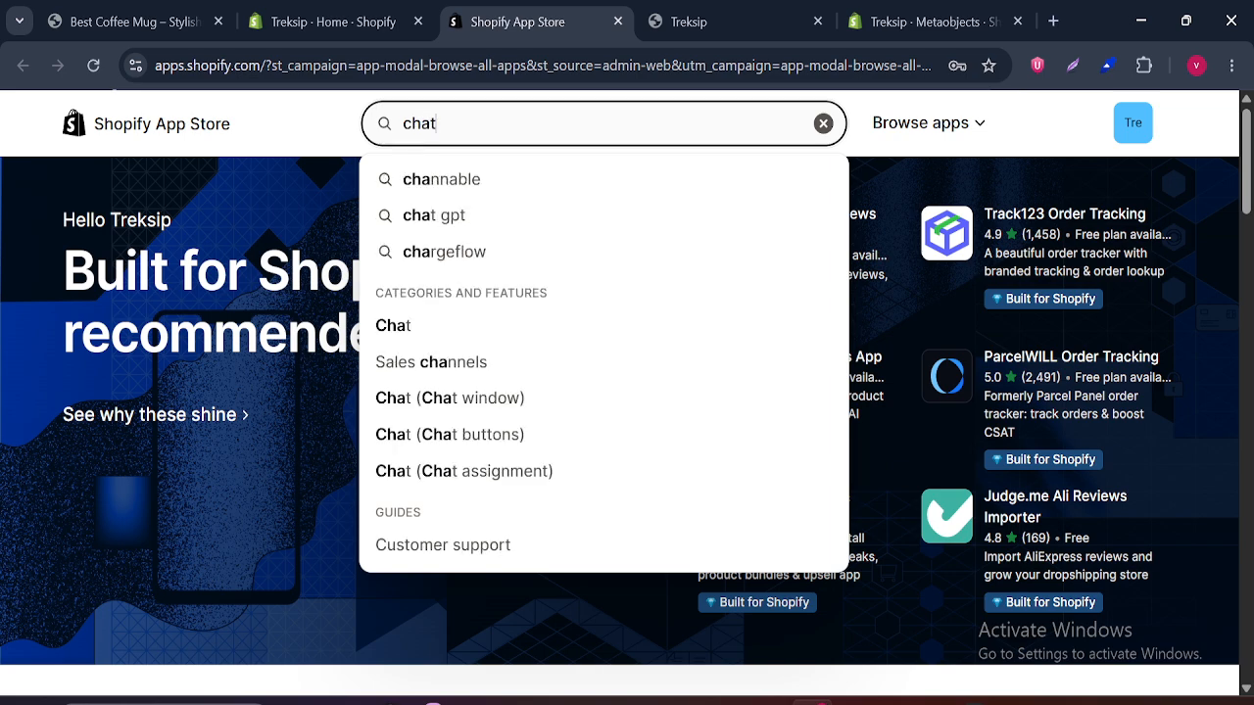
text(t)
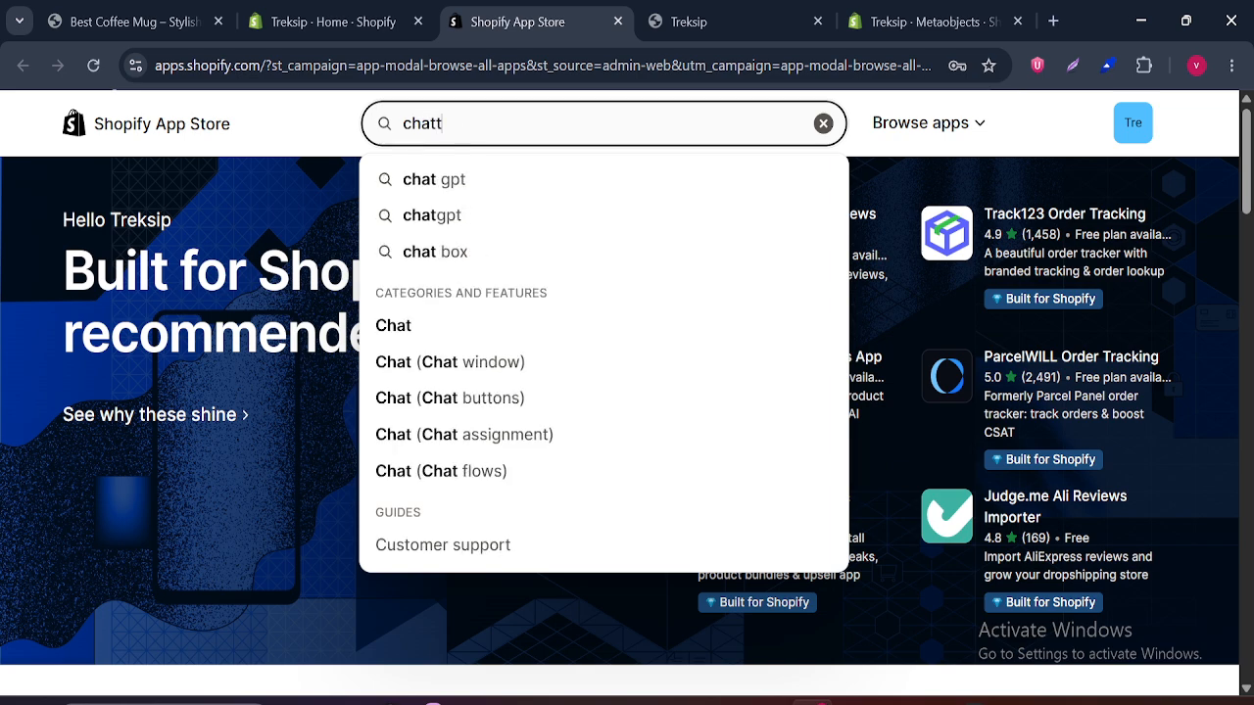
text(y)
click(427, 179)
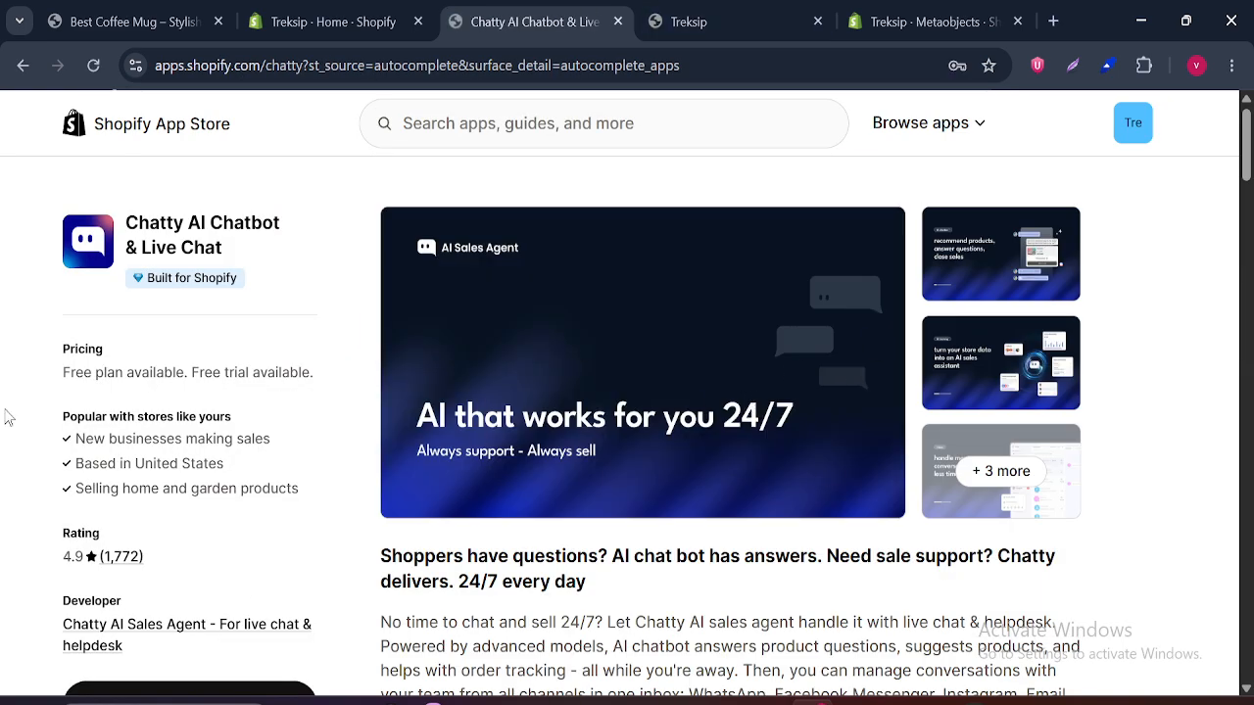
click(292, 20)
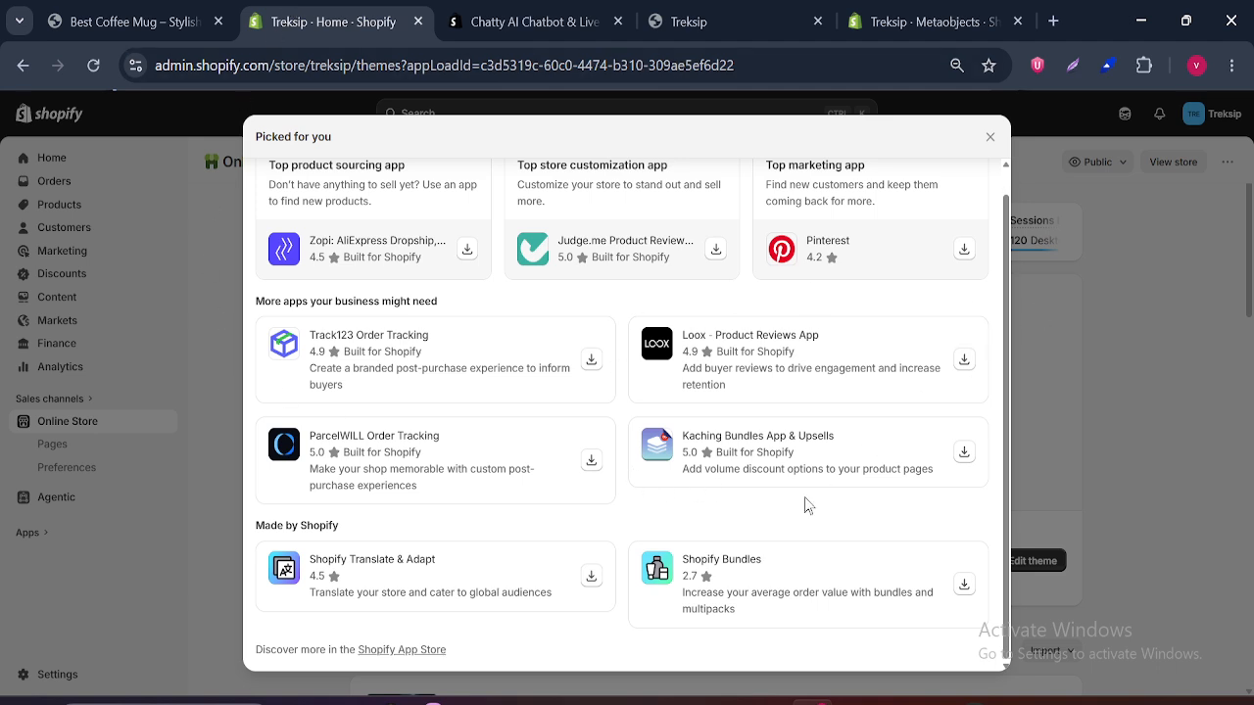
scroll(1008, 257, up, 1)
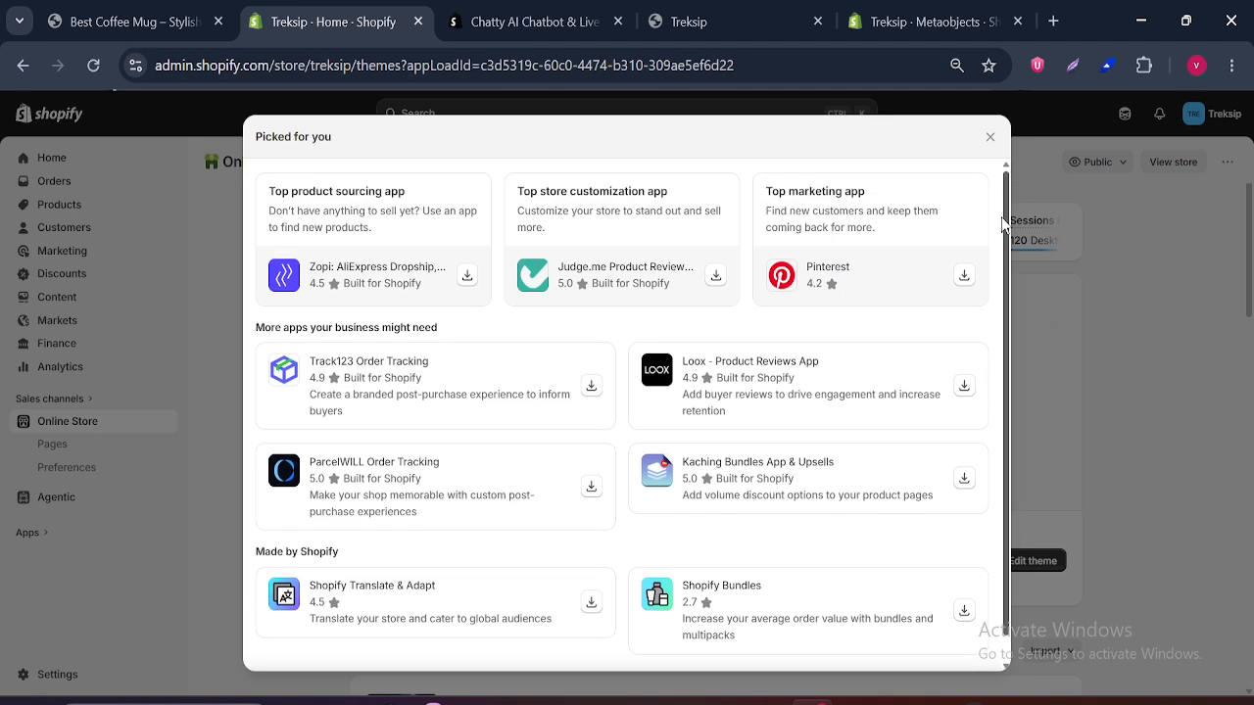
click(519, 10)
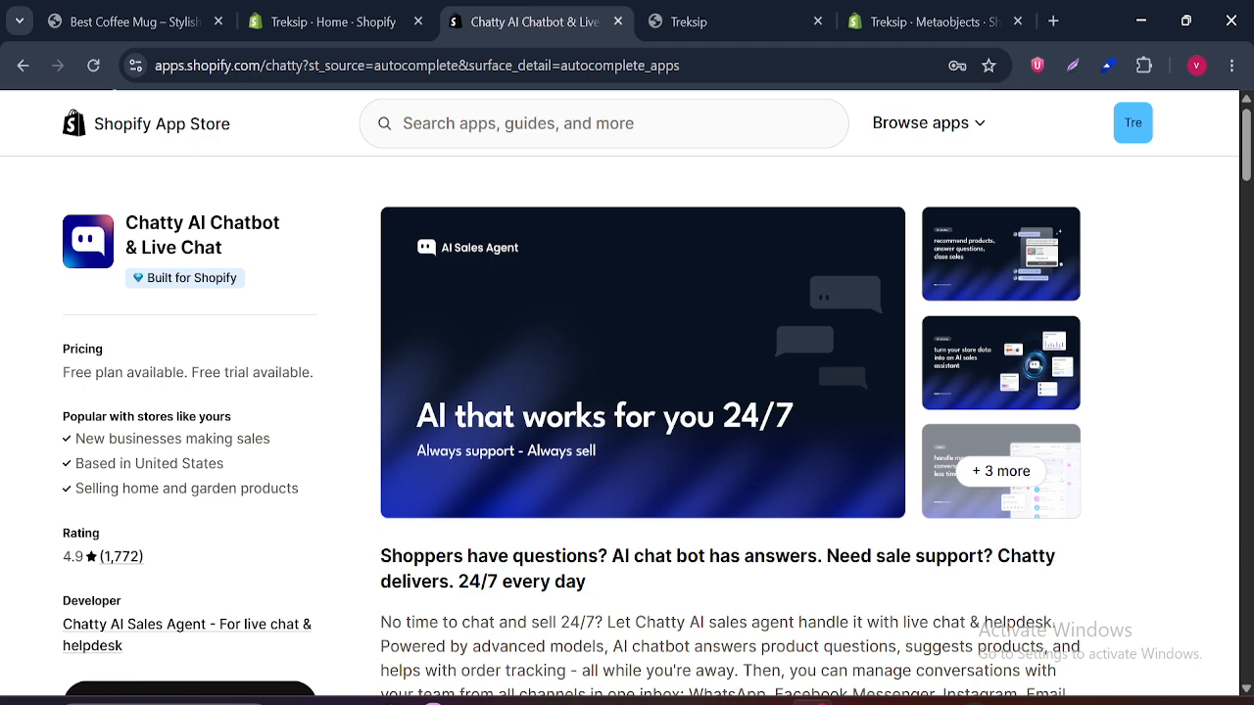
Step: Open the App Store home page in a separate browser tab and search it for "shopify inbox"
right_click(184, 142)
click(245, 159)
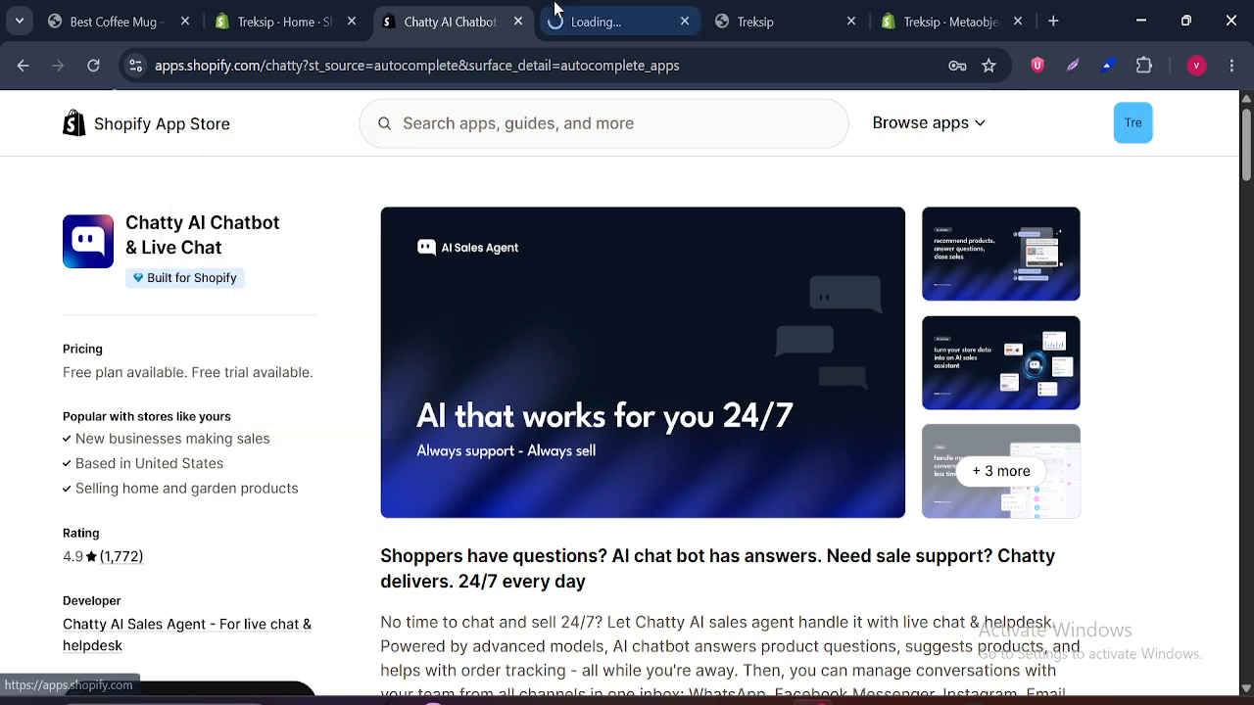
click(598, 21)
click(507, 126)
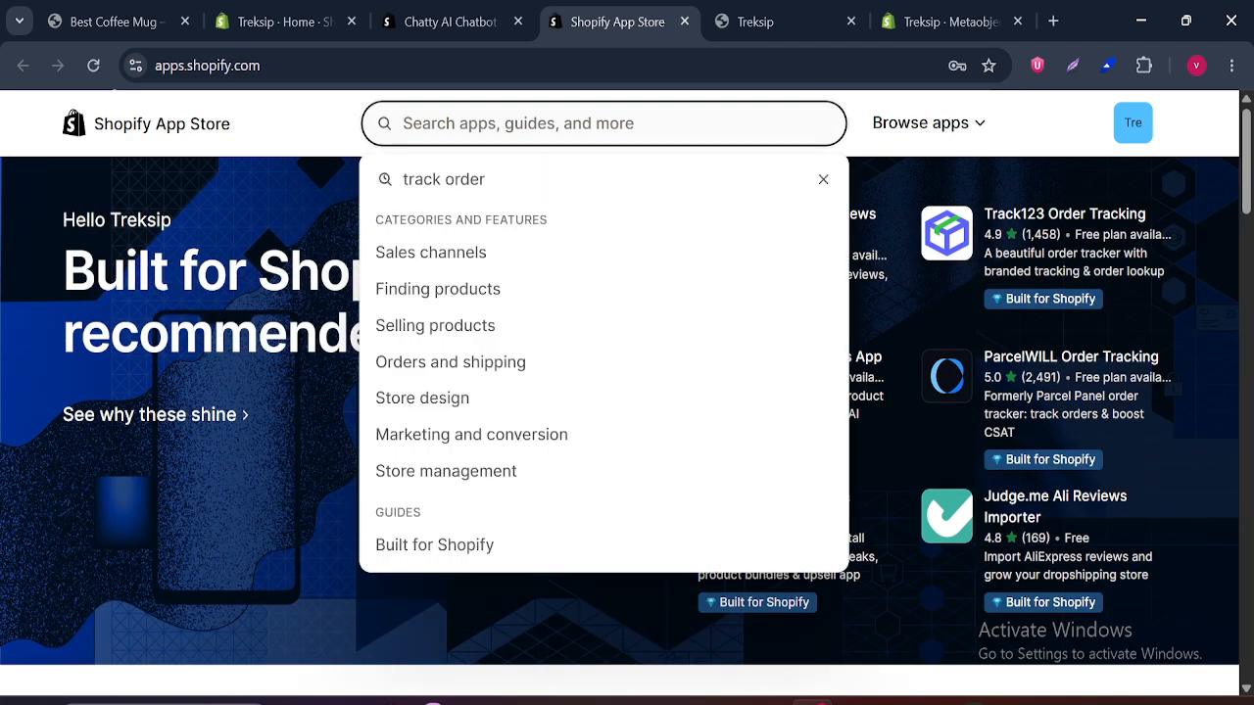
text(sho)
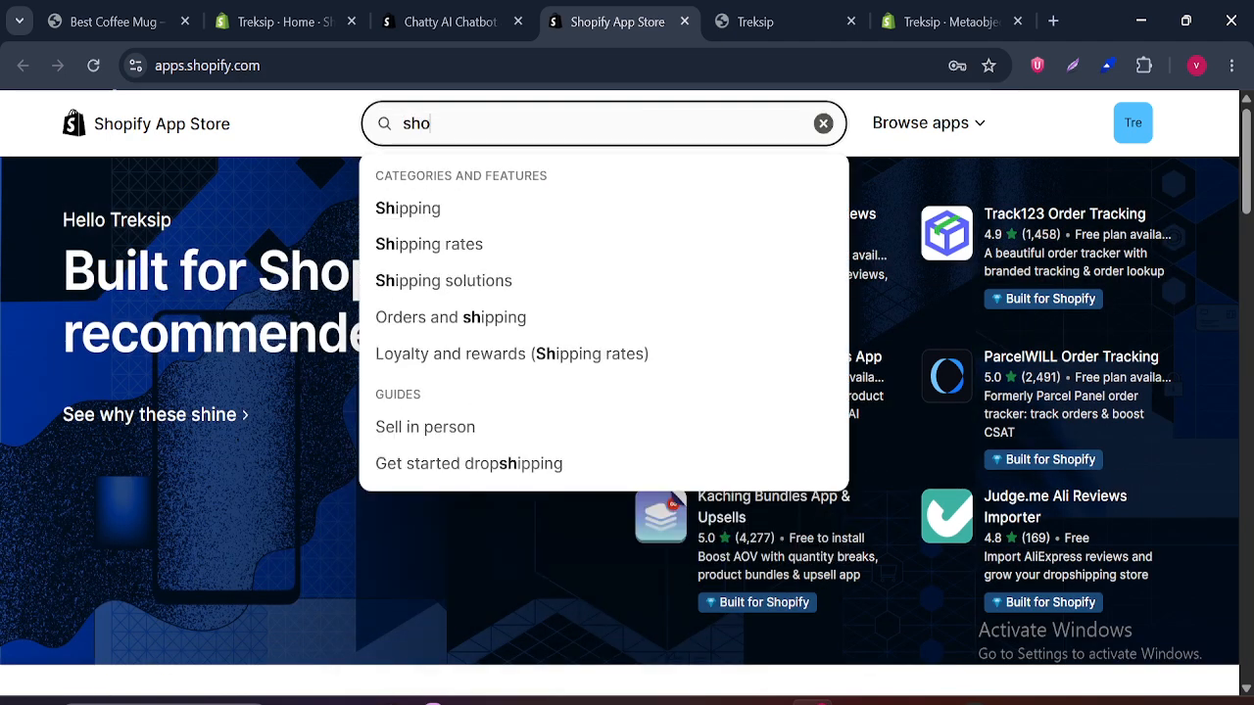
text(pify i)
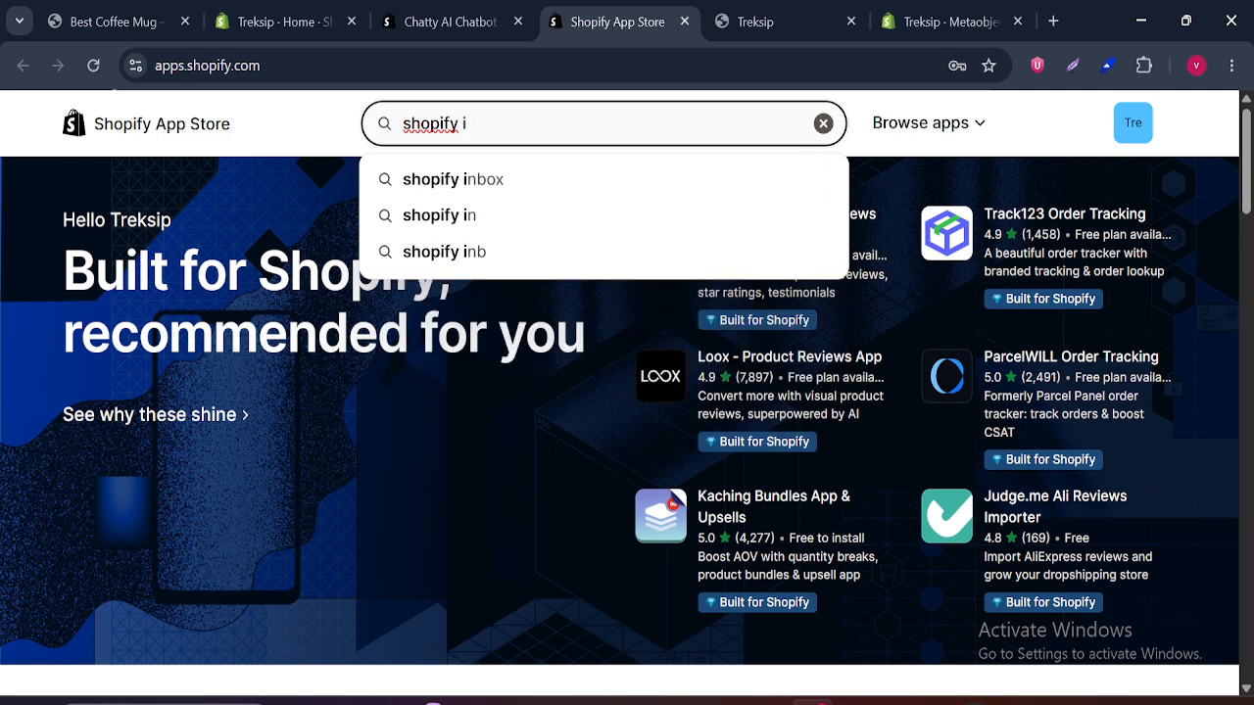
click(503, 180)
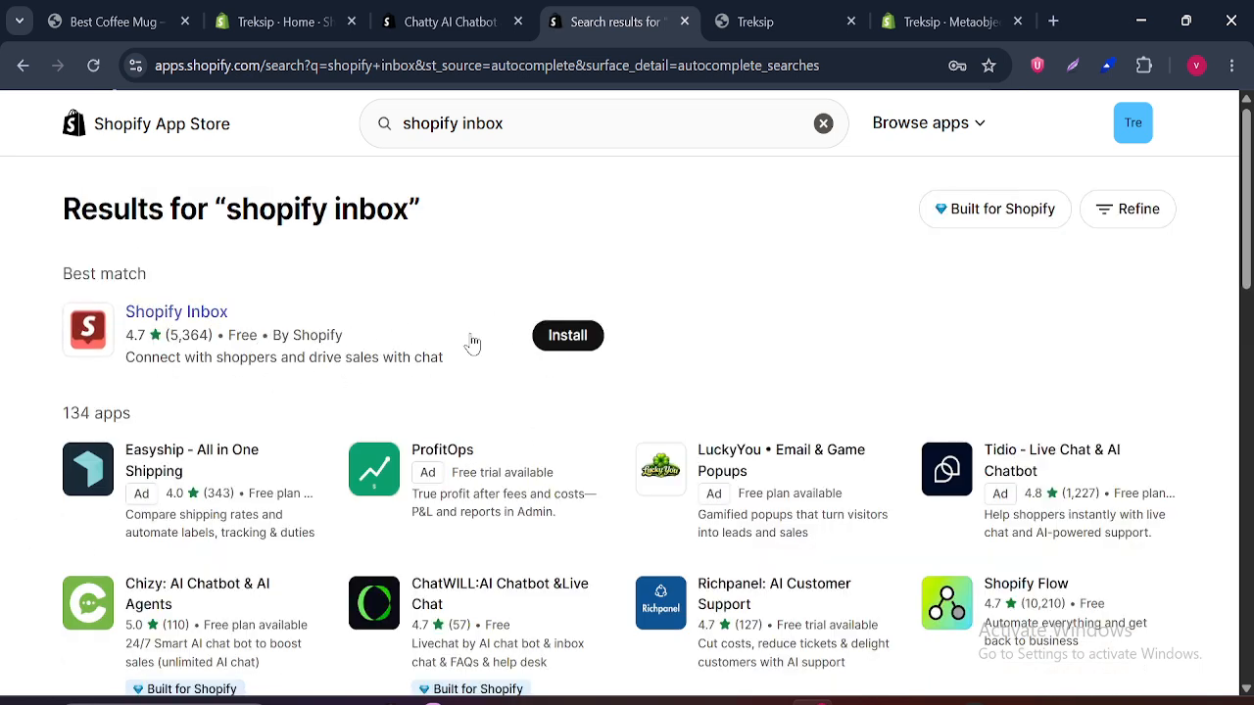
Step: Review the Chatty AI Chatbot & Live Chat listing's description and return to the "shopify inbox" search results
click(452, 22)
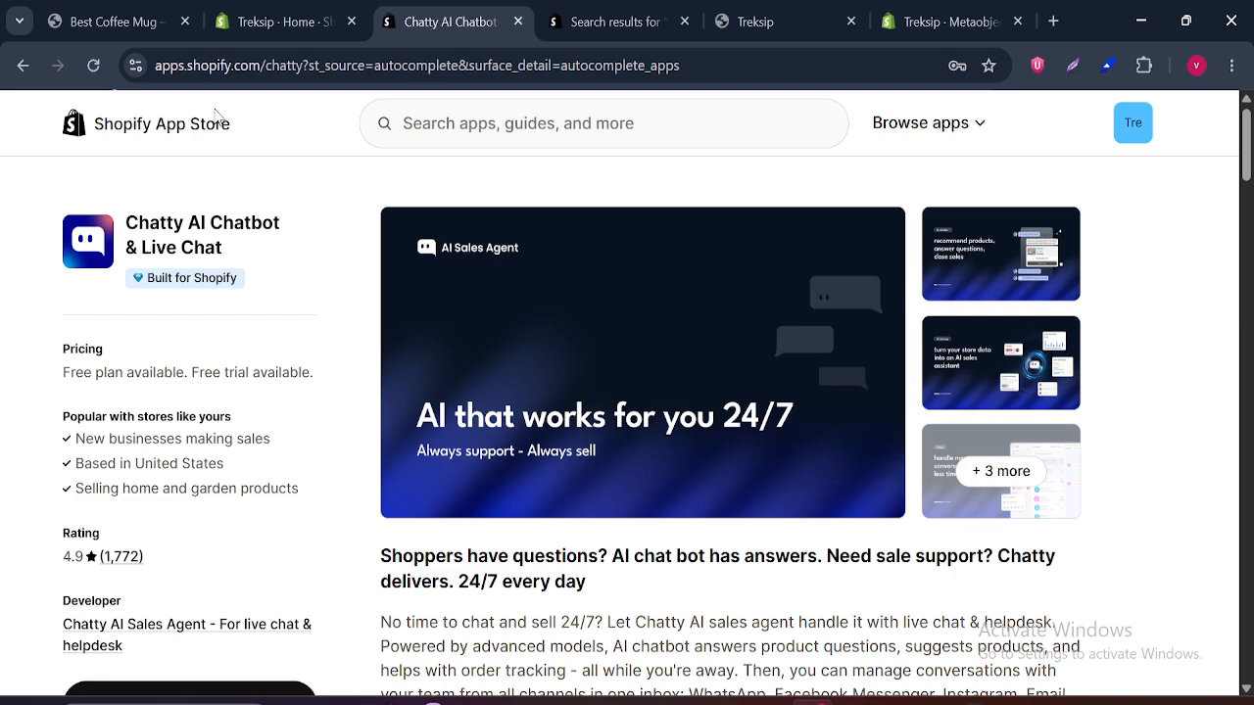
drag(1246, 132, 1251, 197)
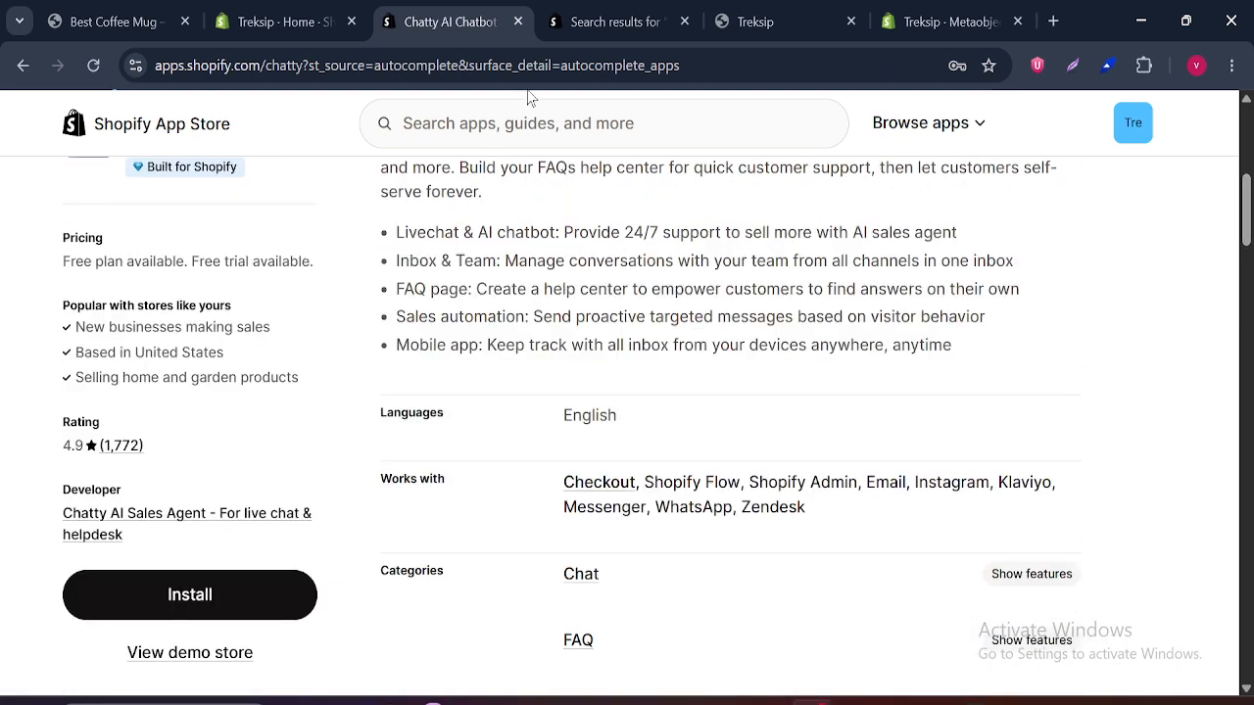
click(598, 21)
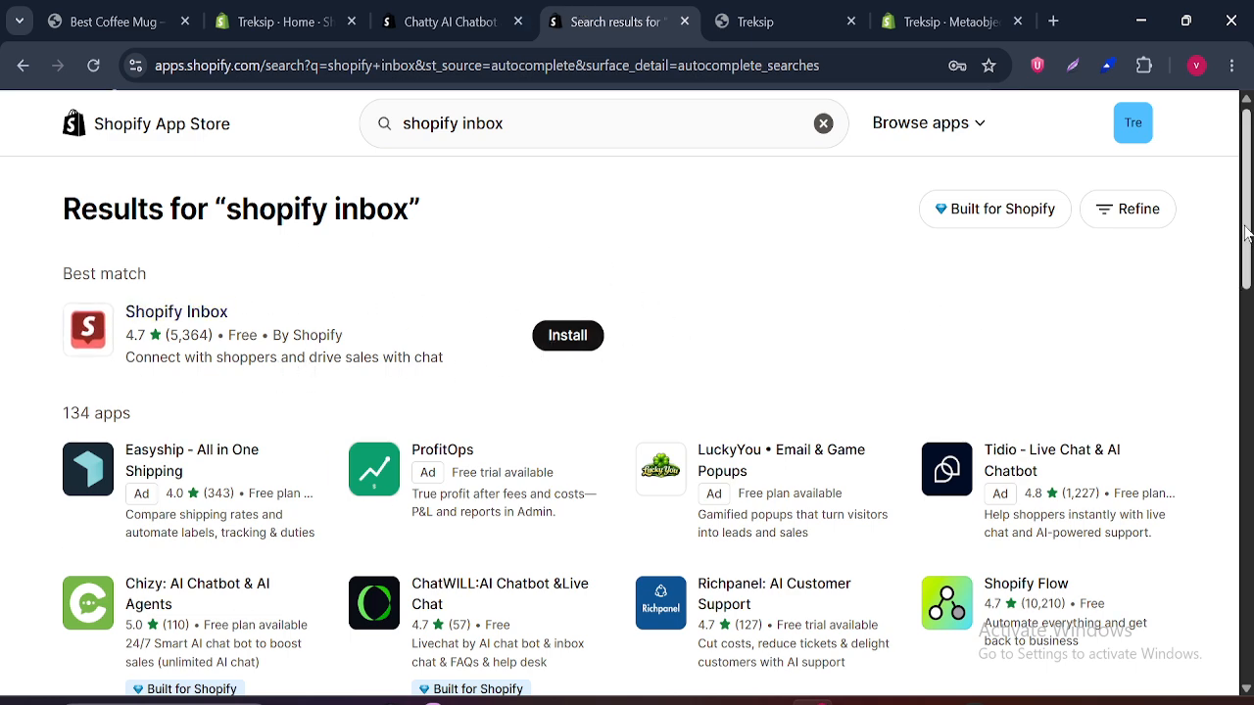
Step: Close the Chatty listing's browser tab and install Shopify Inbox from the App Store search results
mouse_move(1247, 233)
mouse_down()
mouse_move(1247, 276)
mouse_move(1248, 230)
mouse_up()
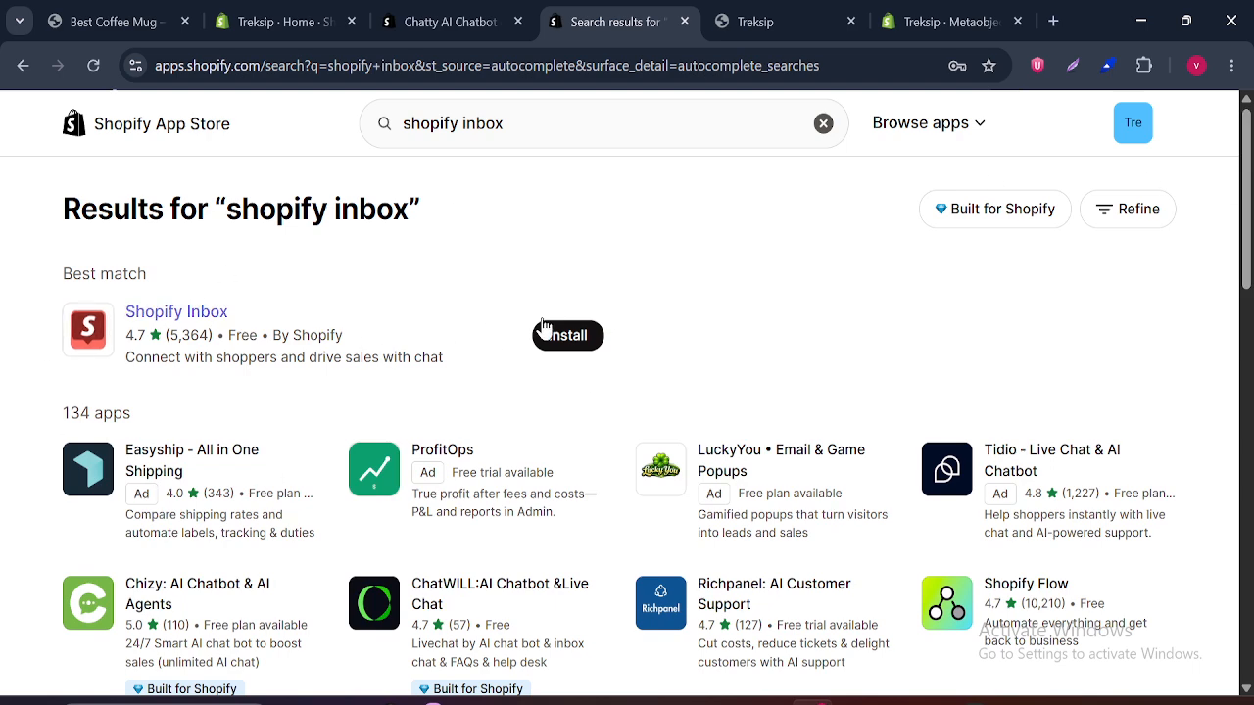
click(448, 21)
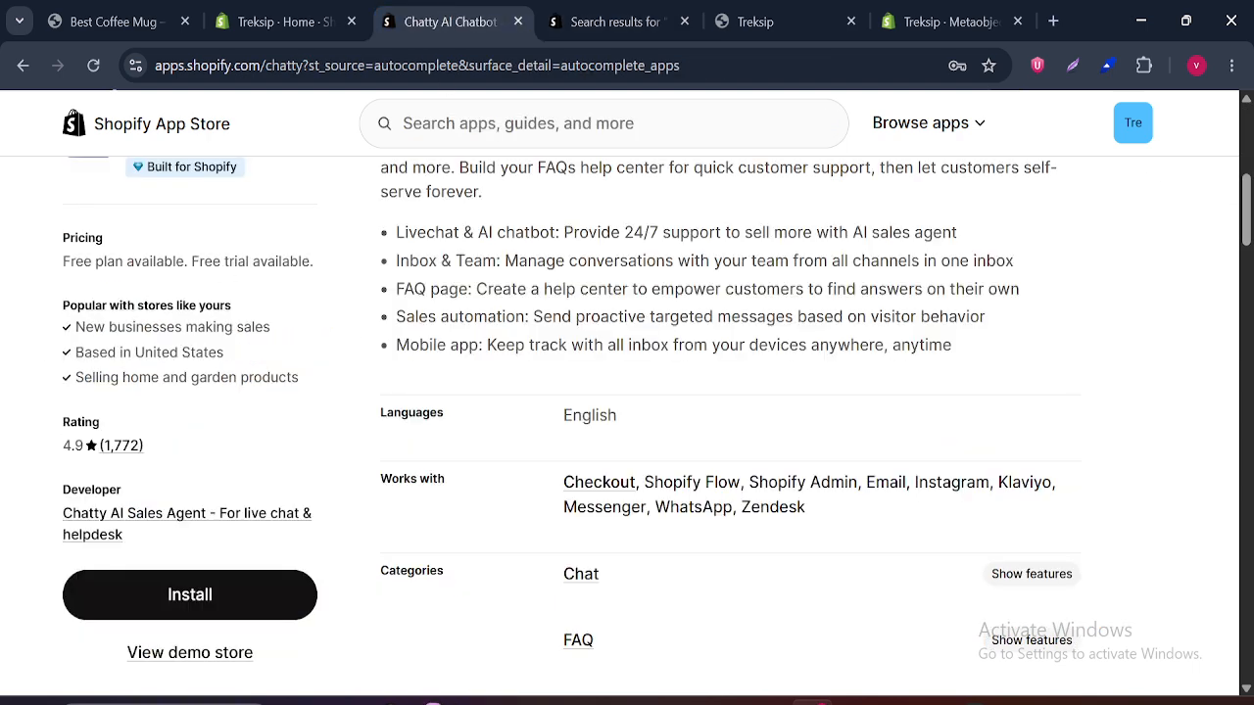
click(516, 21)
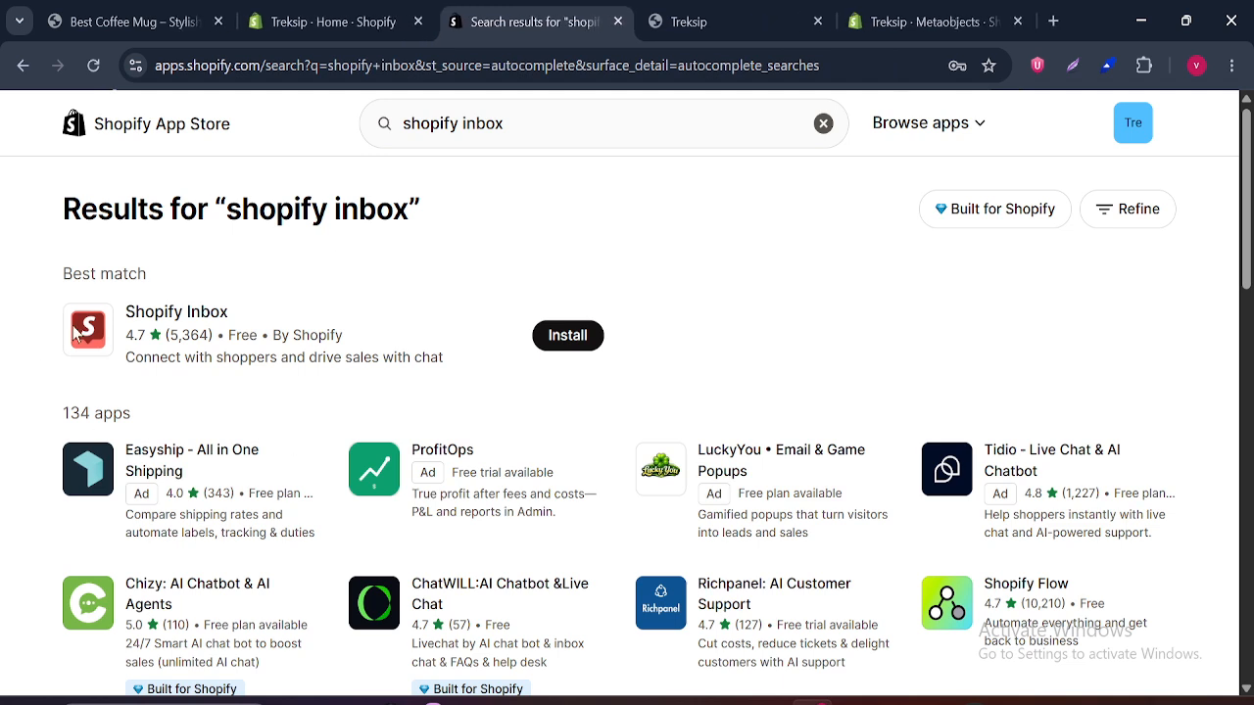
click(564, 338)
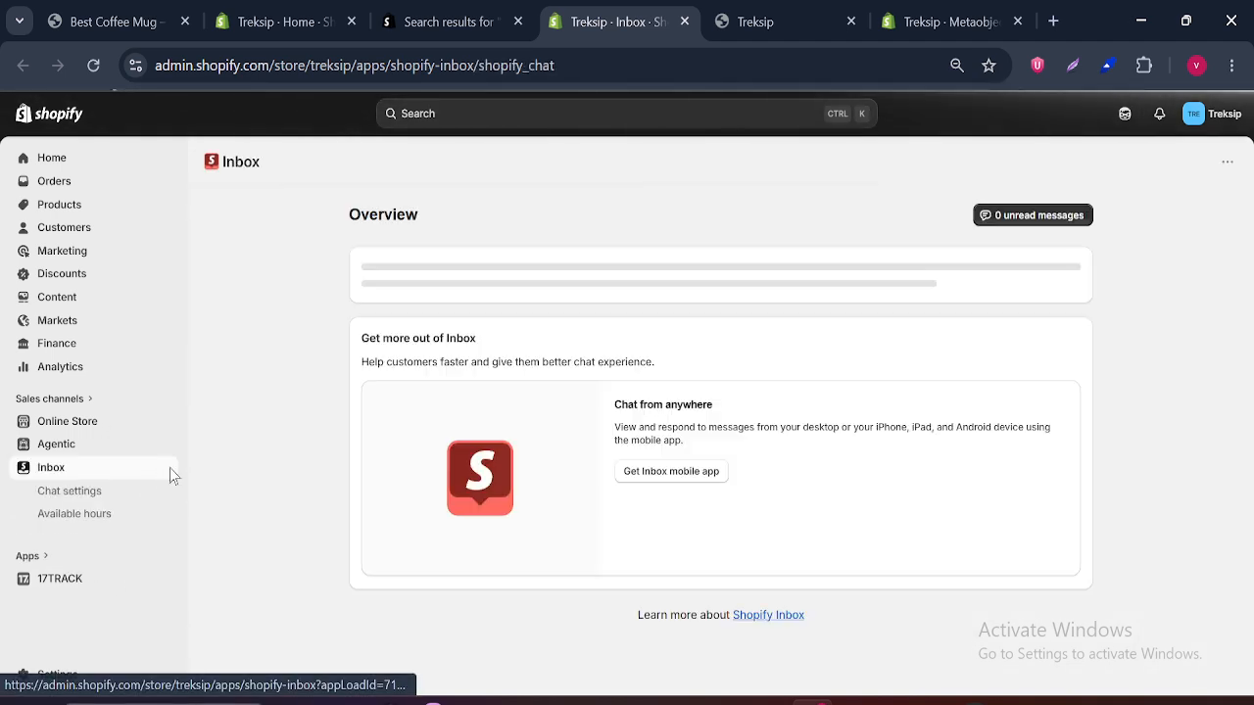
Step: Pin Inbox in the store admin and view its chat settings and available hours
click(170, 468)
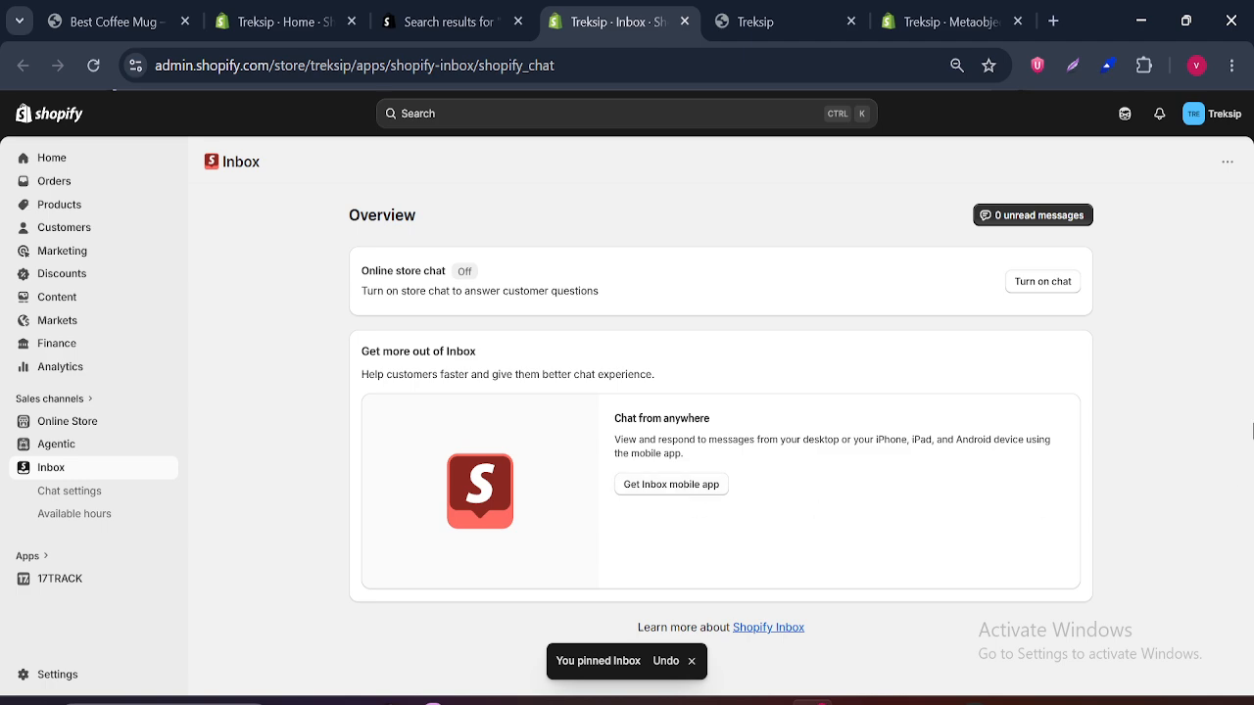
click(80, 499)
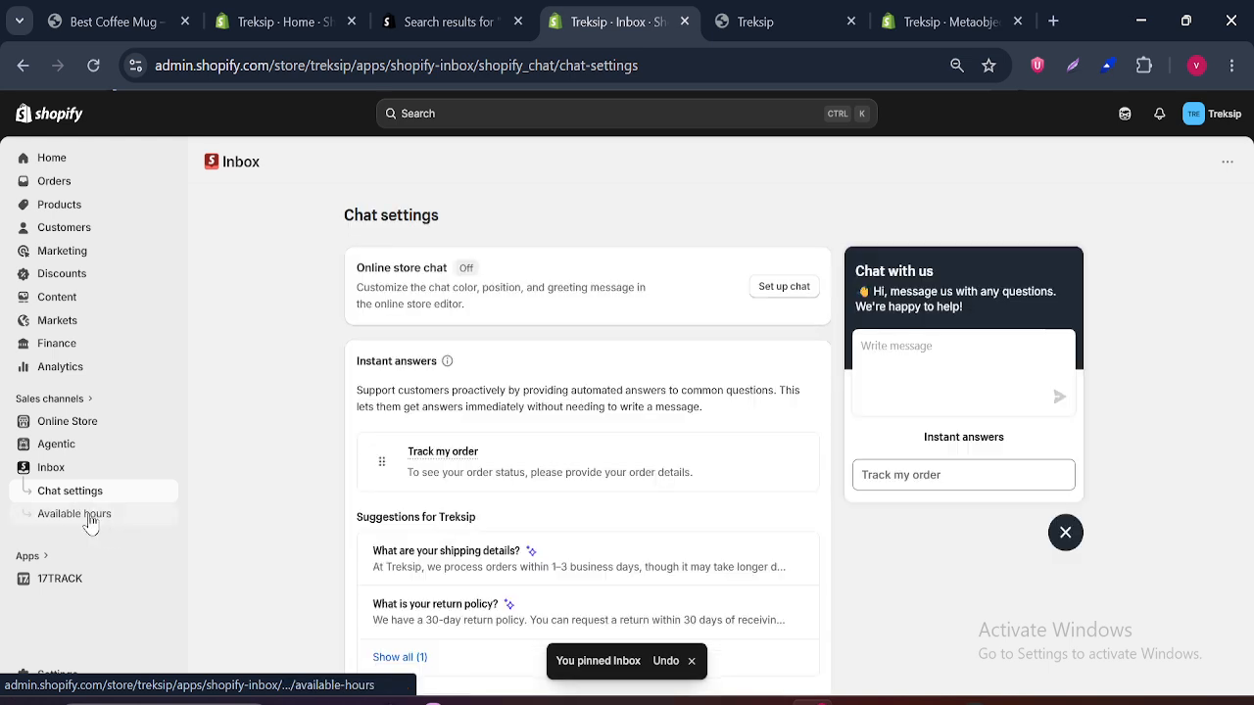
click(88, 517)
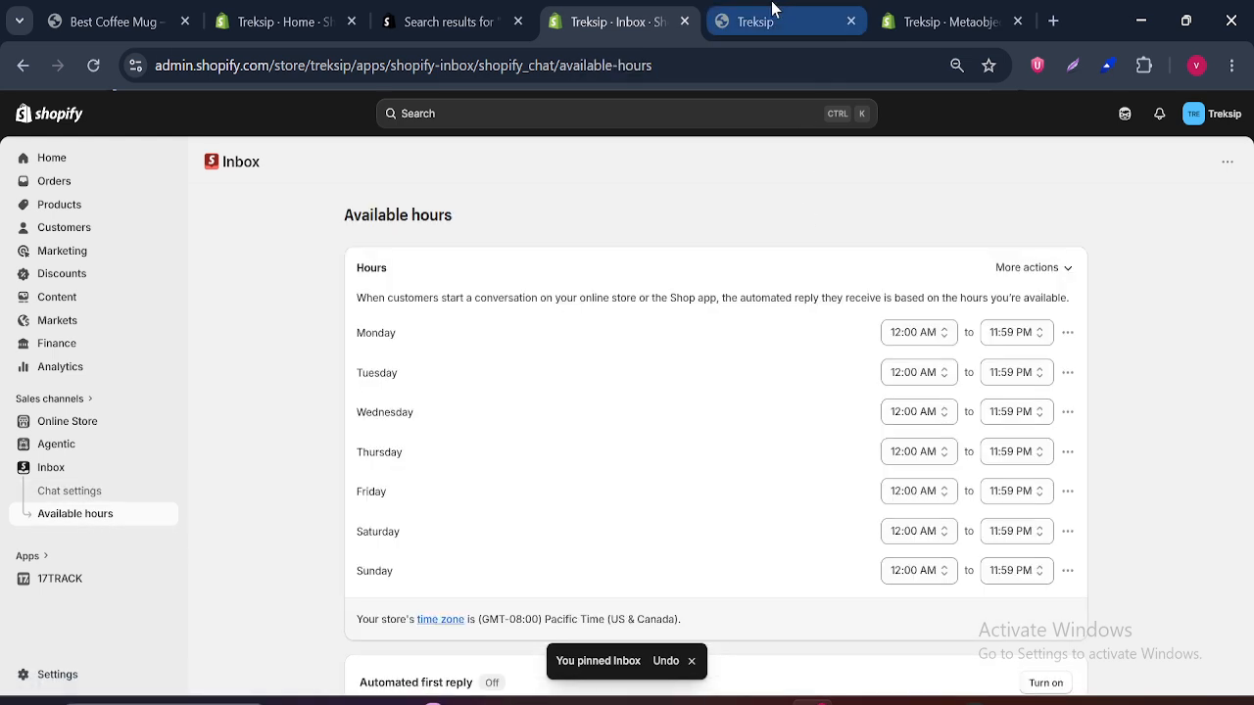
Step: View the Treksip storefront's home page and return to Inbox in the store admin
click(772, 15)
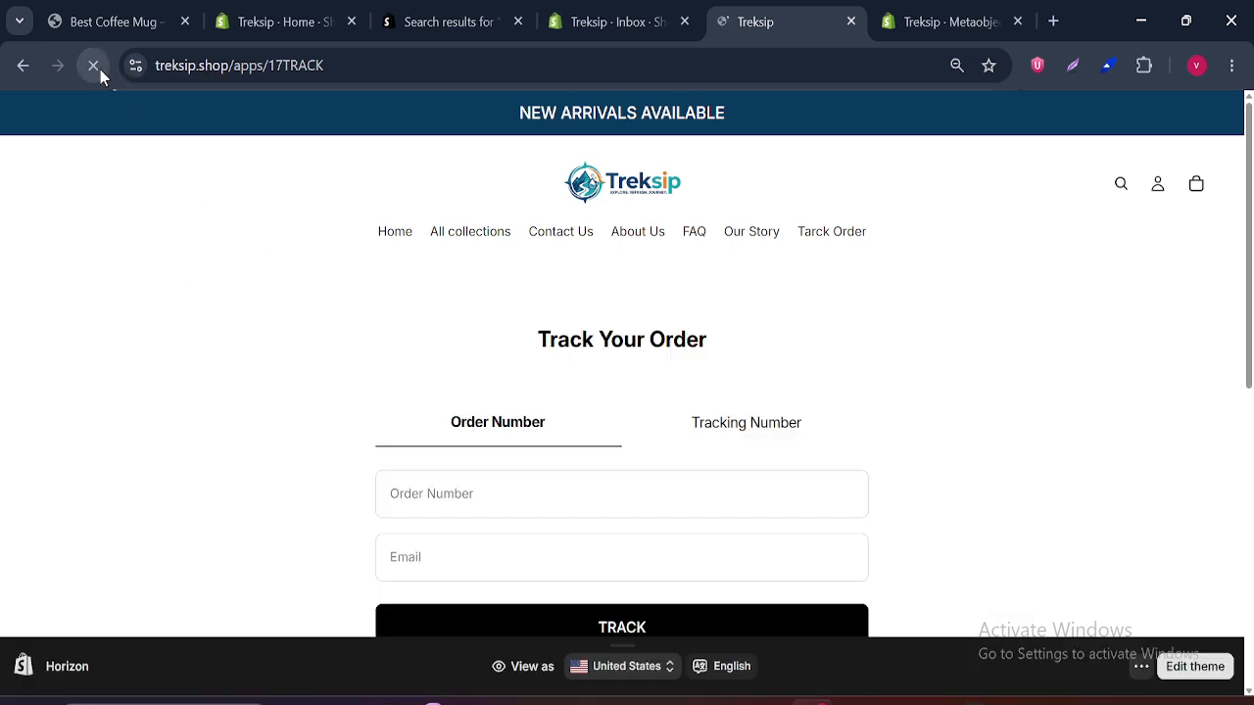
click(652, 184)
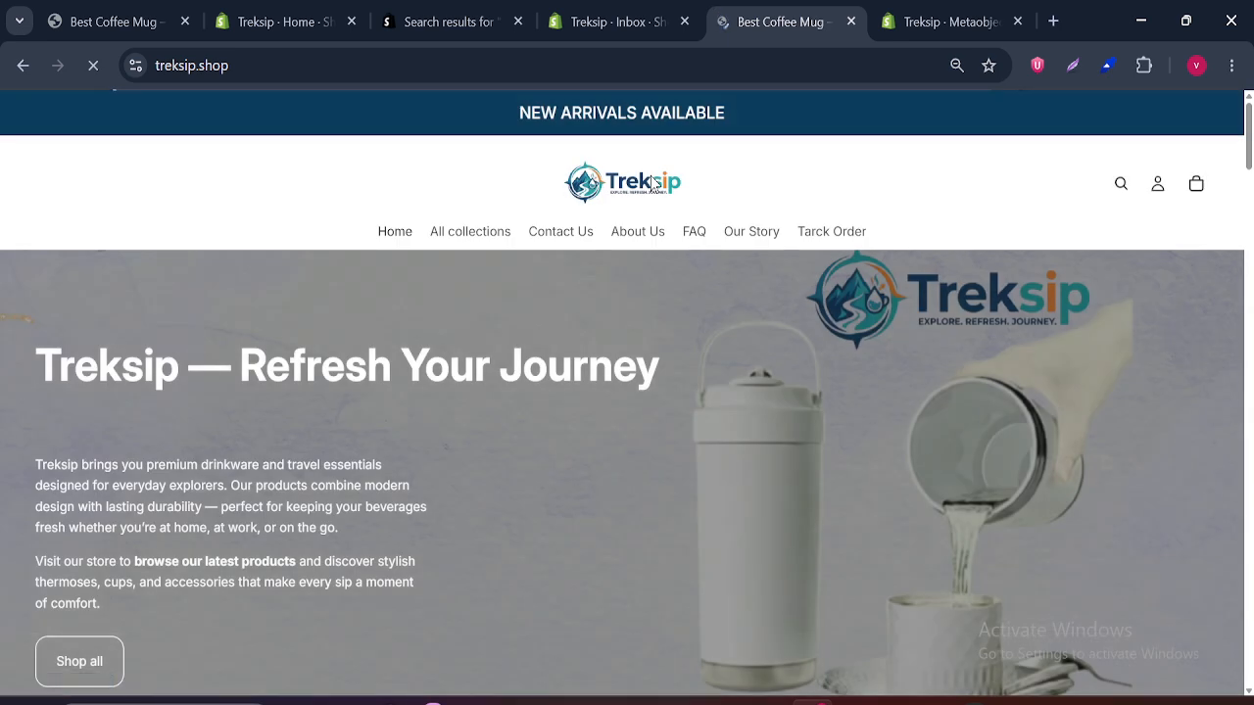
click(607, 20)
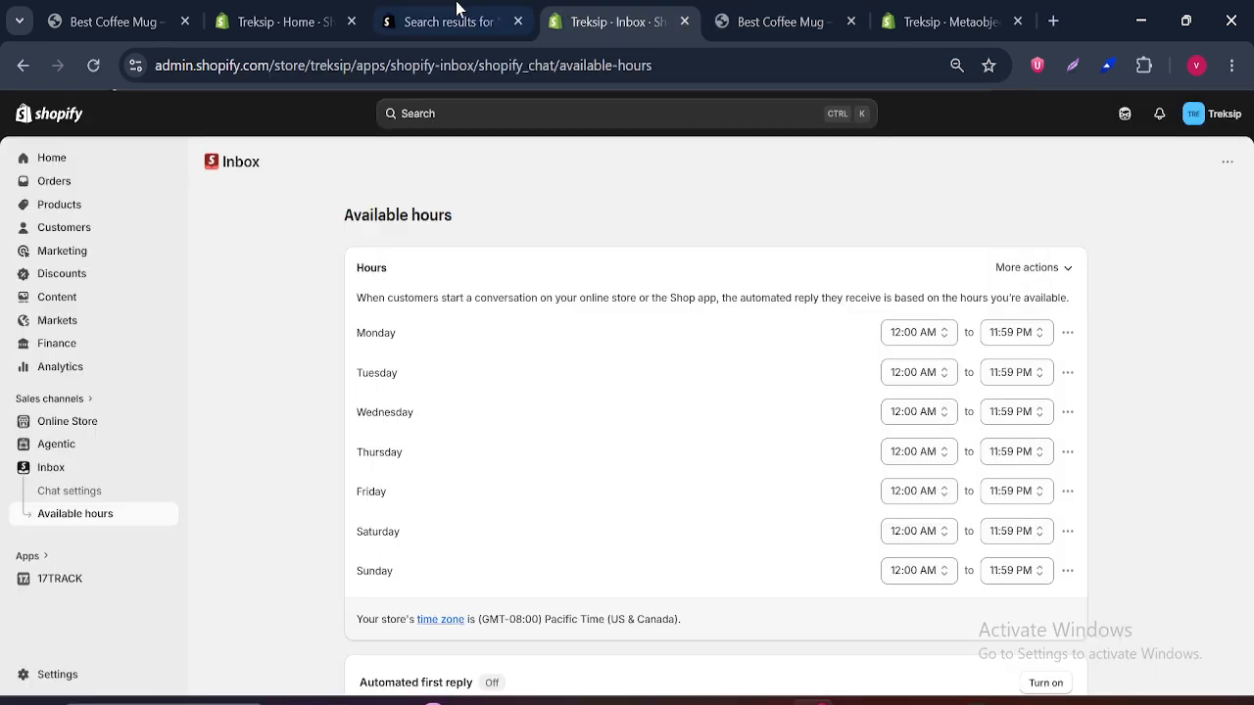
Step: Open the Inbox overview and start turning on the online store chat in the theme editor
click(457, 9)
click(588, 14)
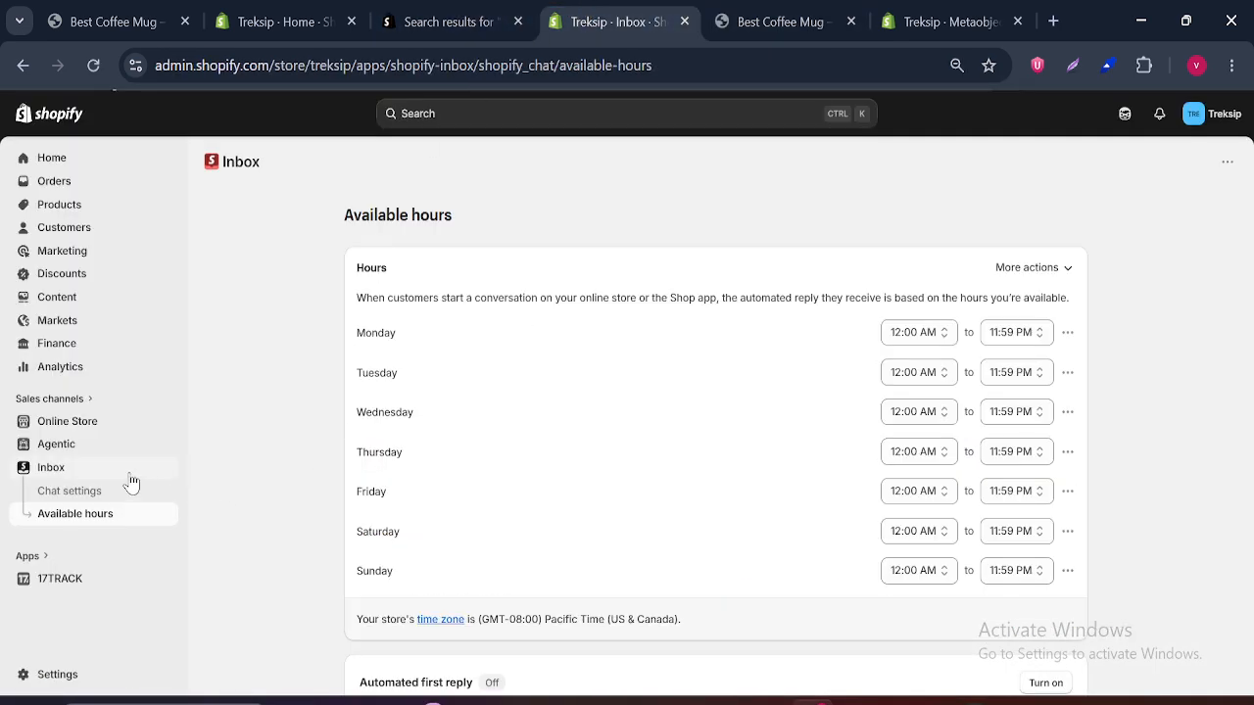
click(93, 470)
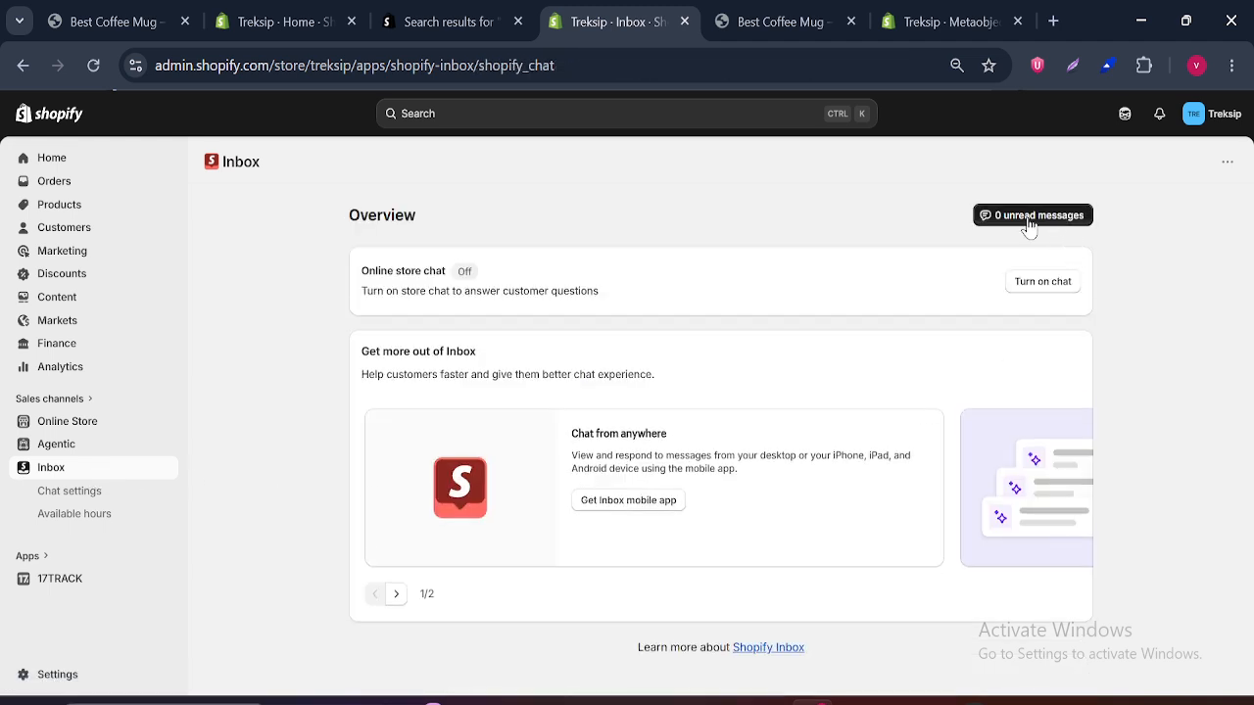
click(1055, 292)
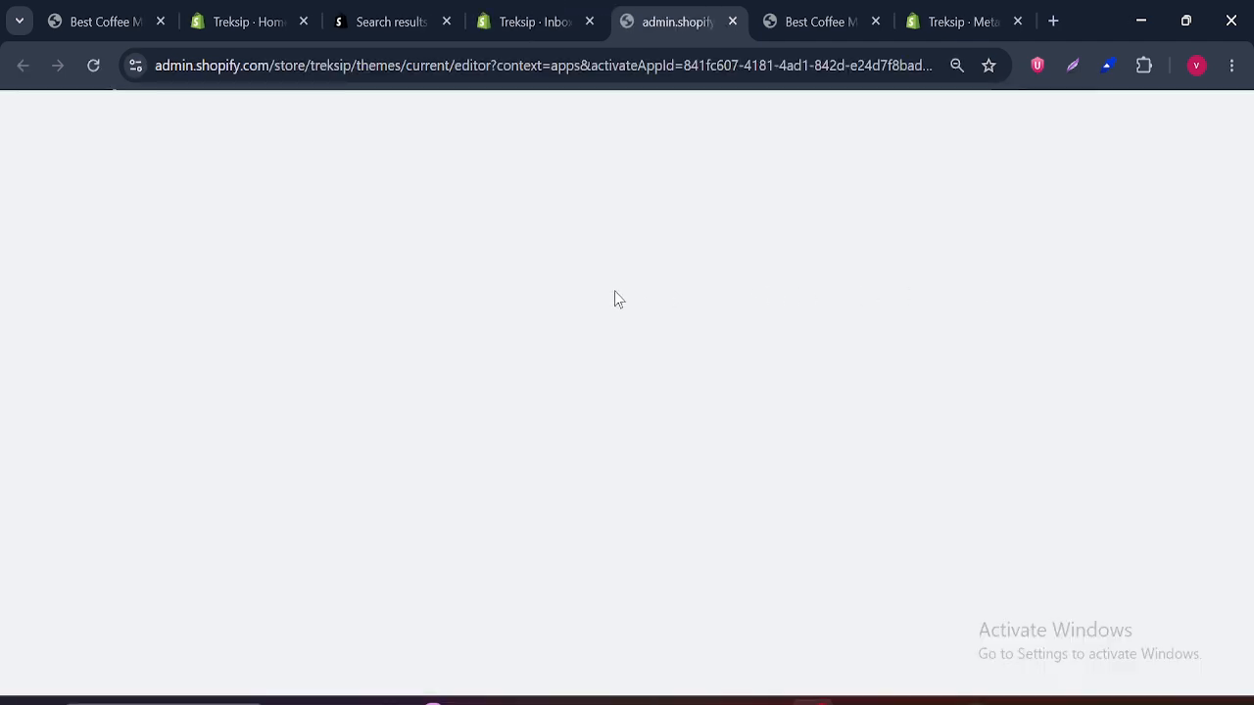
Step: Search the App Store for "chatty" and browse the listed chat apps
click(409, 14)
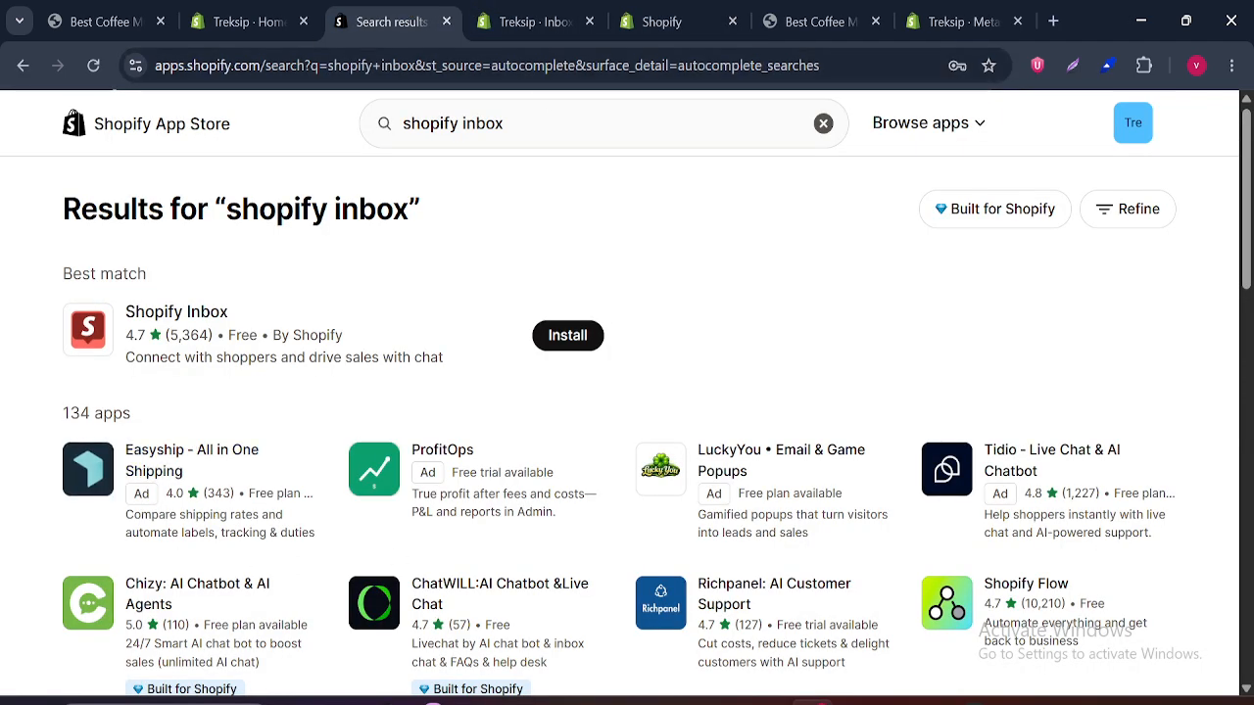
triple_click(482, 124)
text(cha)
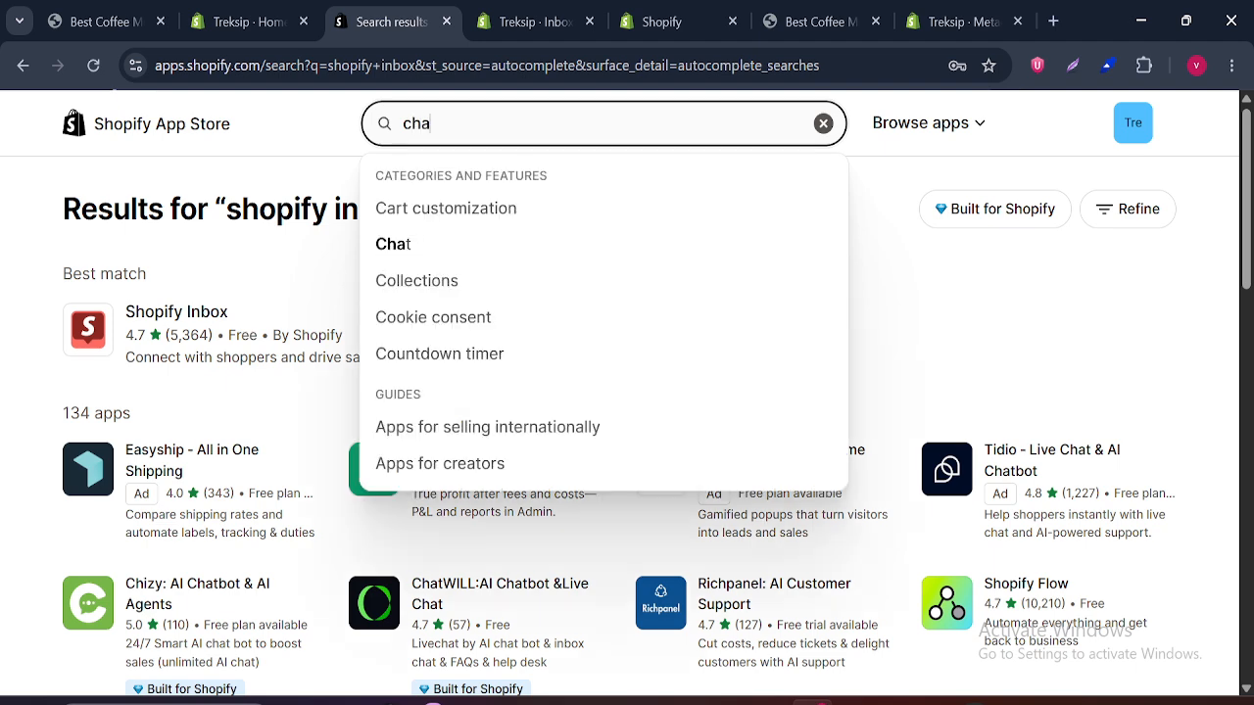
text(t)
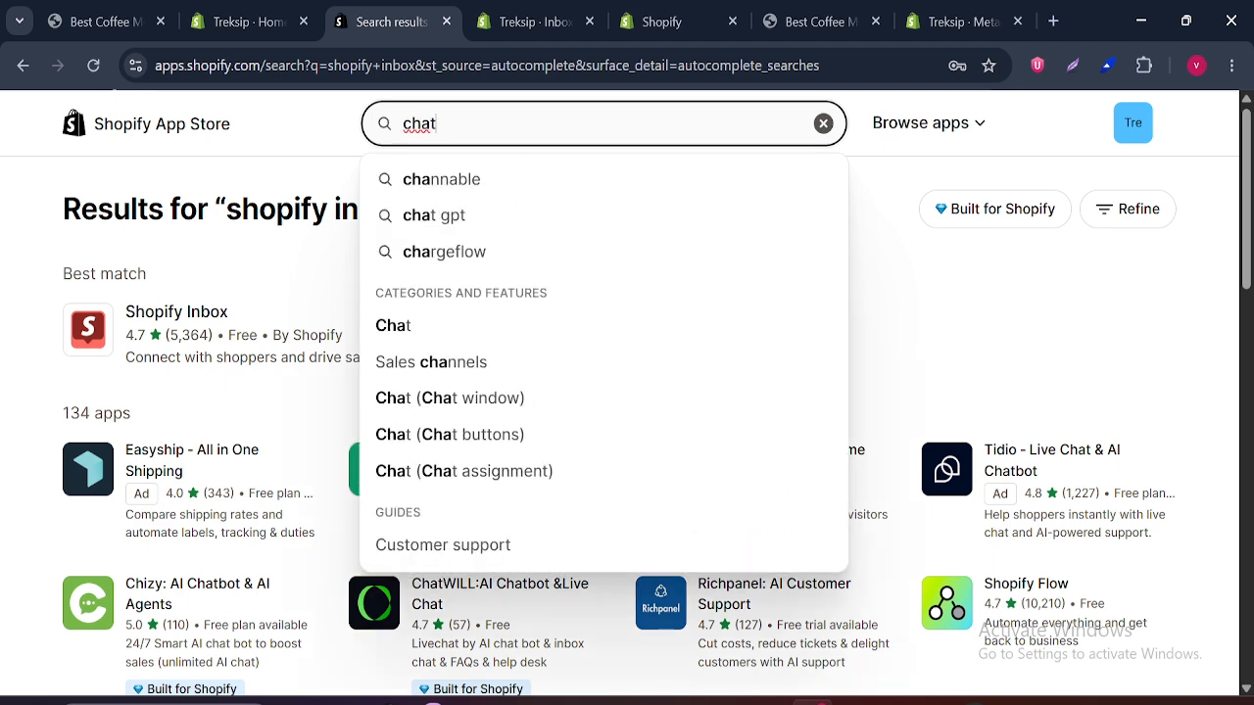
text(ty)
key(Return)
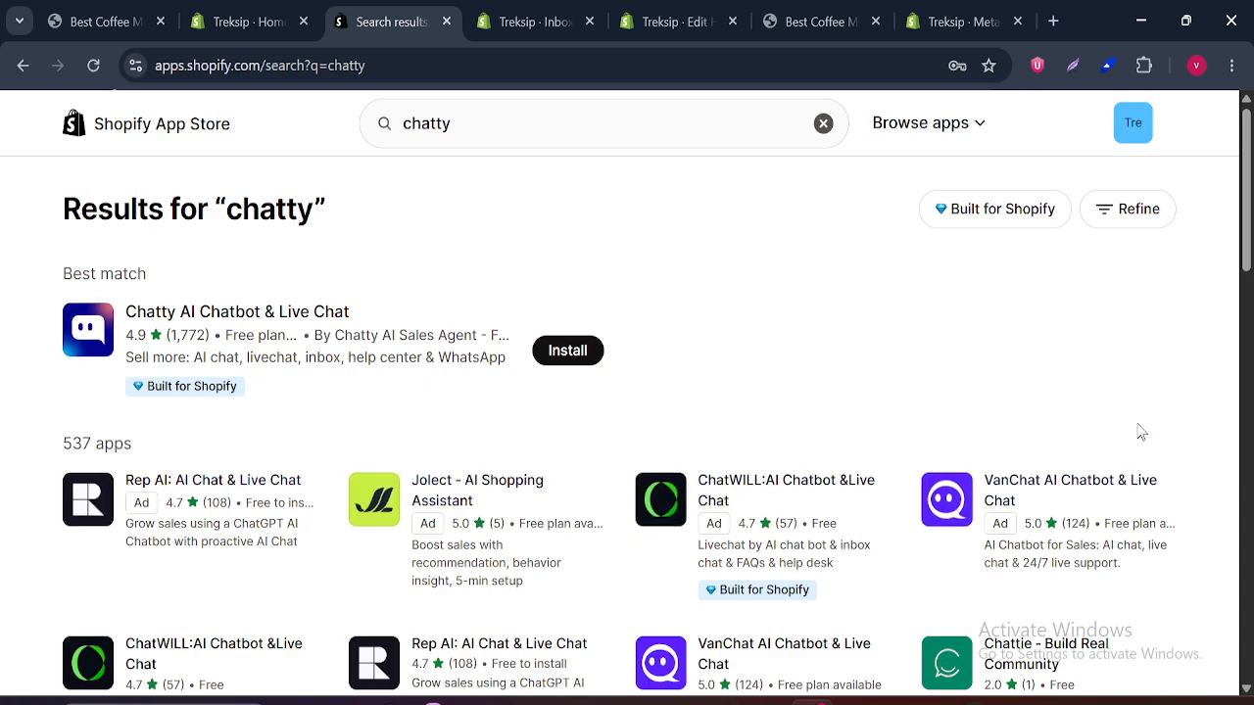
scroll(627, 391, down, 4)
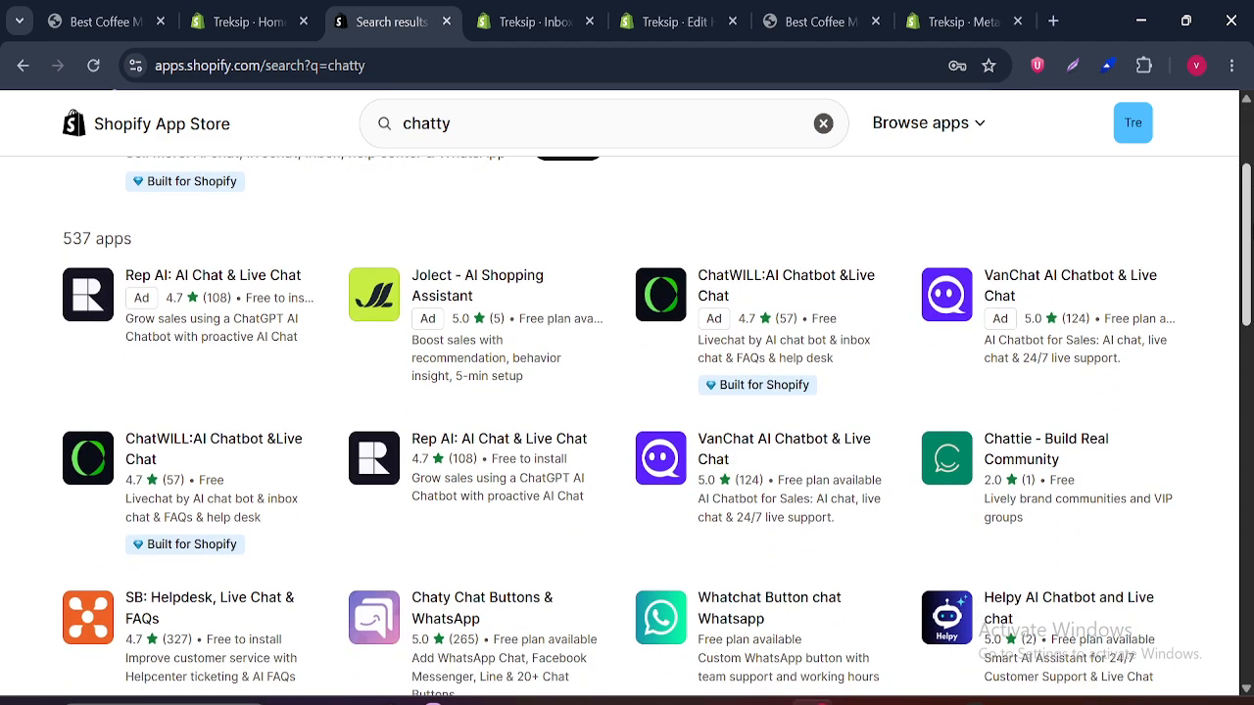
scroll(627, 392, down, 4)
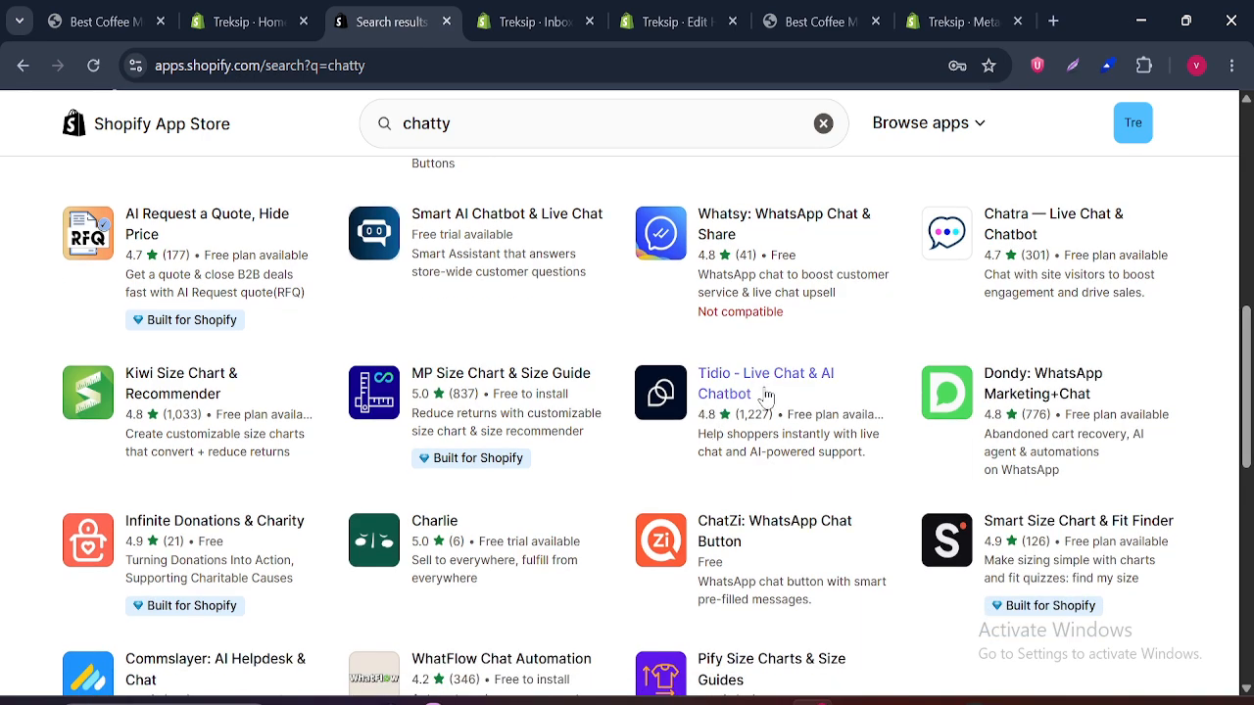
drag(1250, 383, 1249, 182)
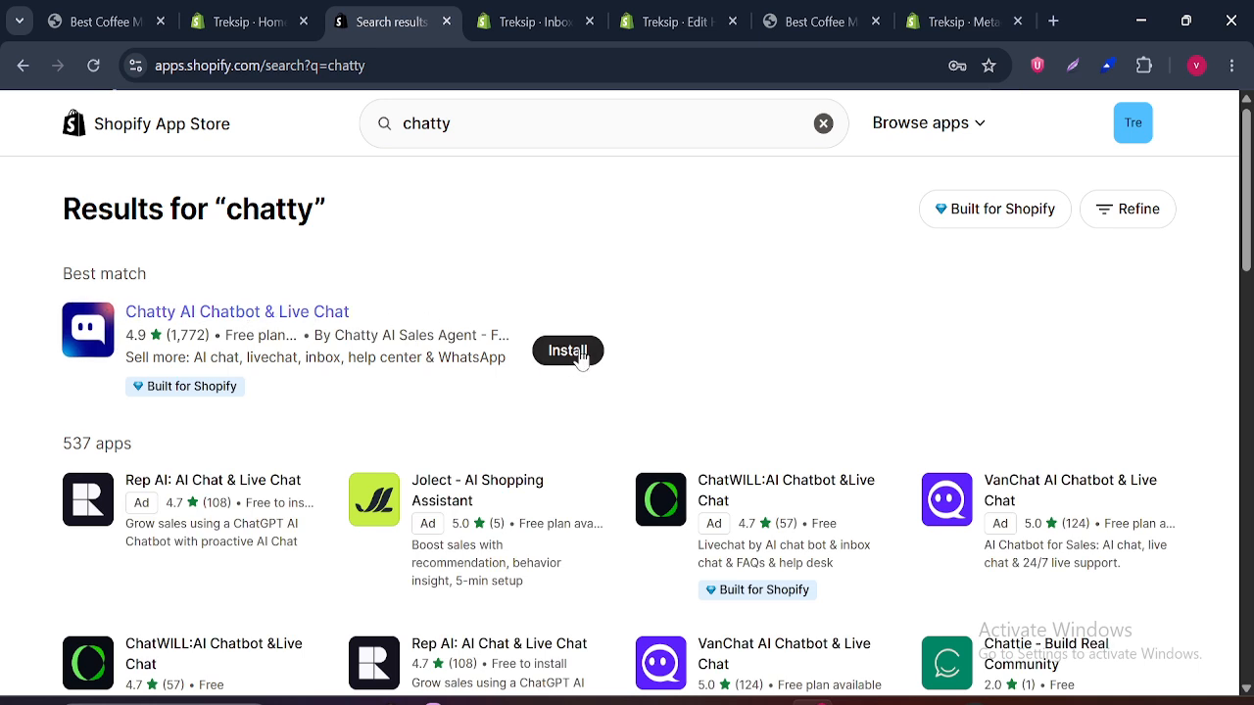
Step: Turn on online store chat from Inbox and save the enabled Online store chat embed in the Horizon theme
click(529, 22)
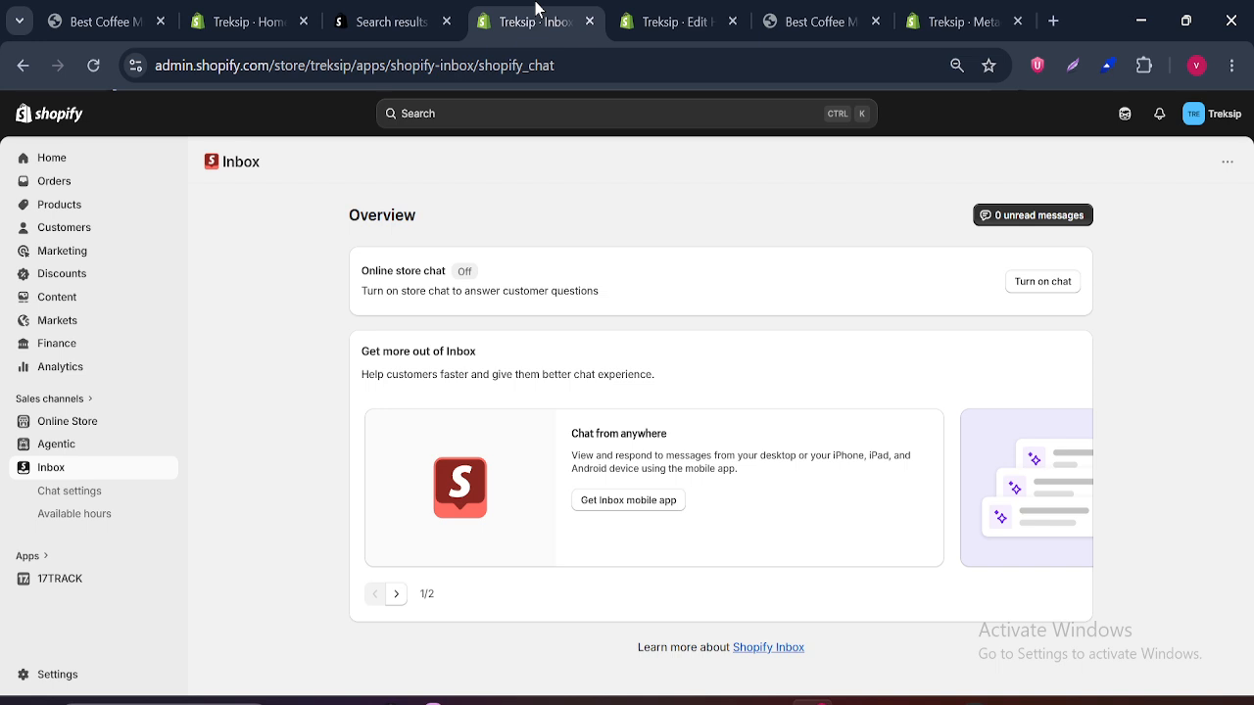
click(1042, 282)
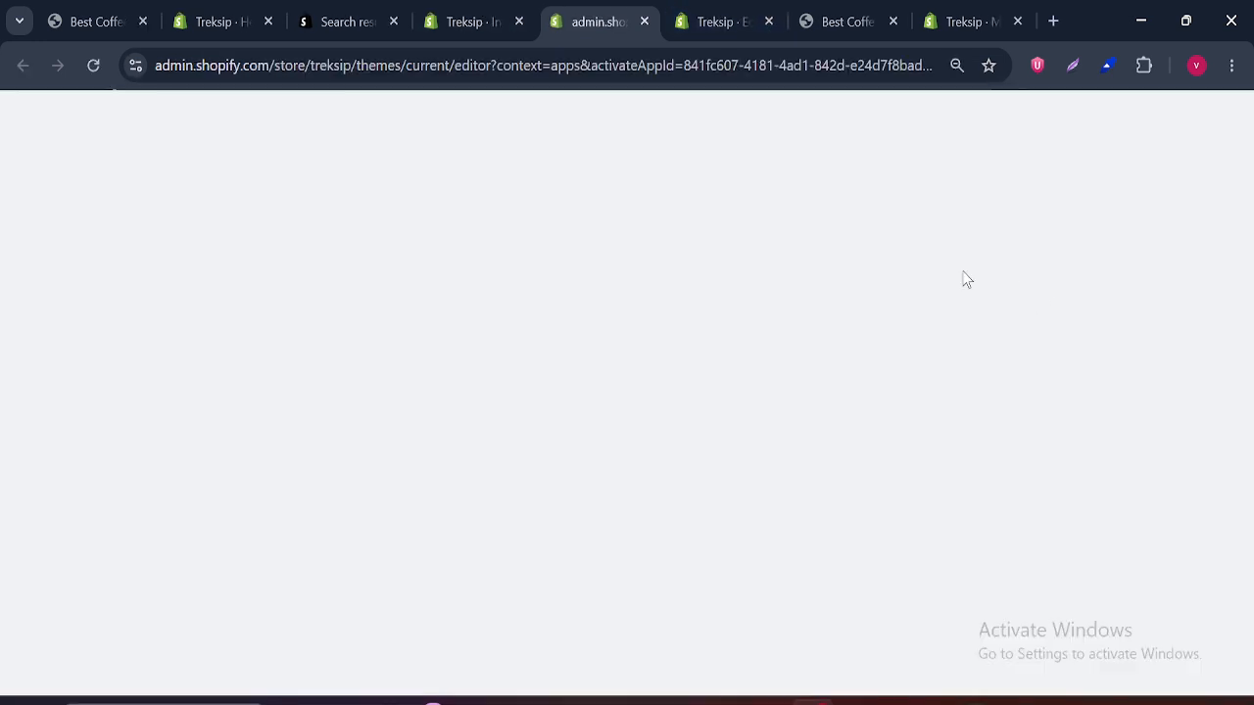
click(755, 14)
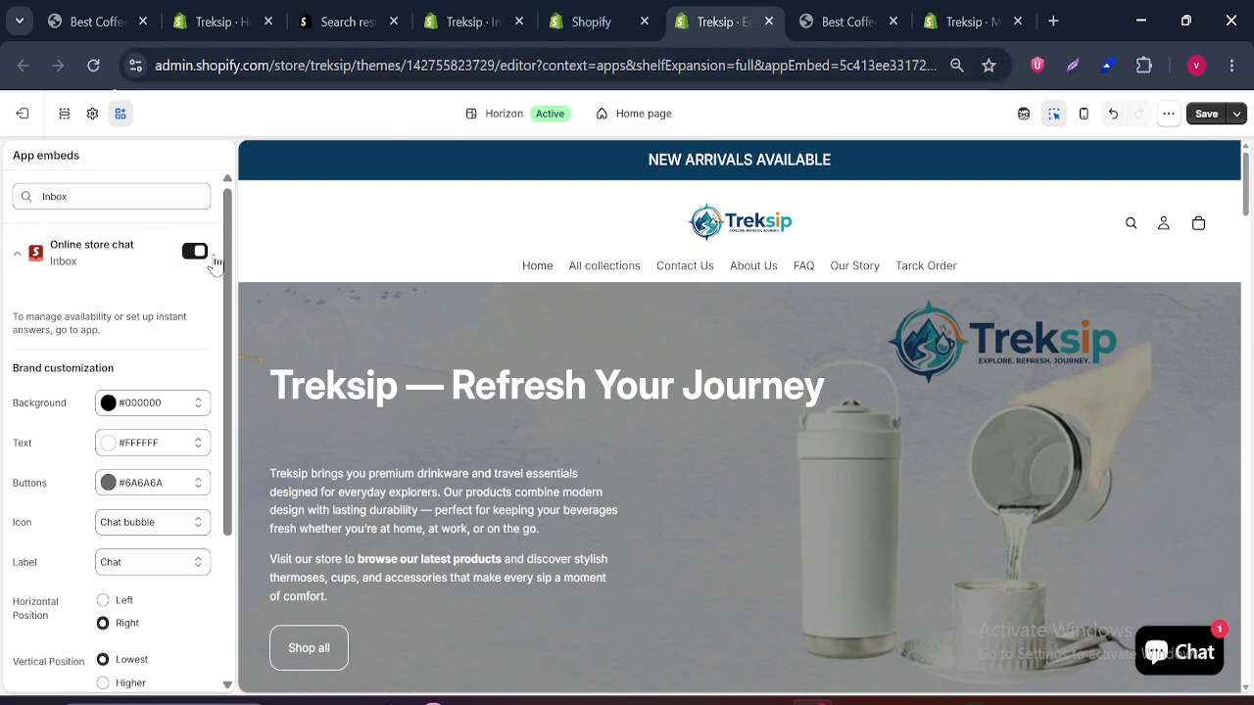
click(1206, 114)
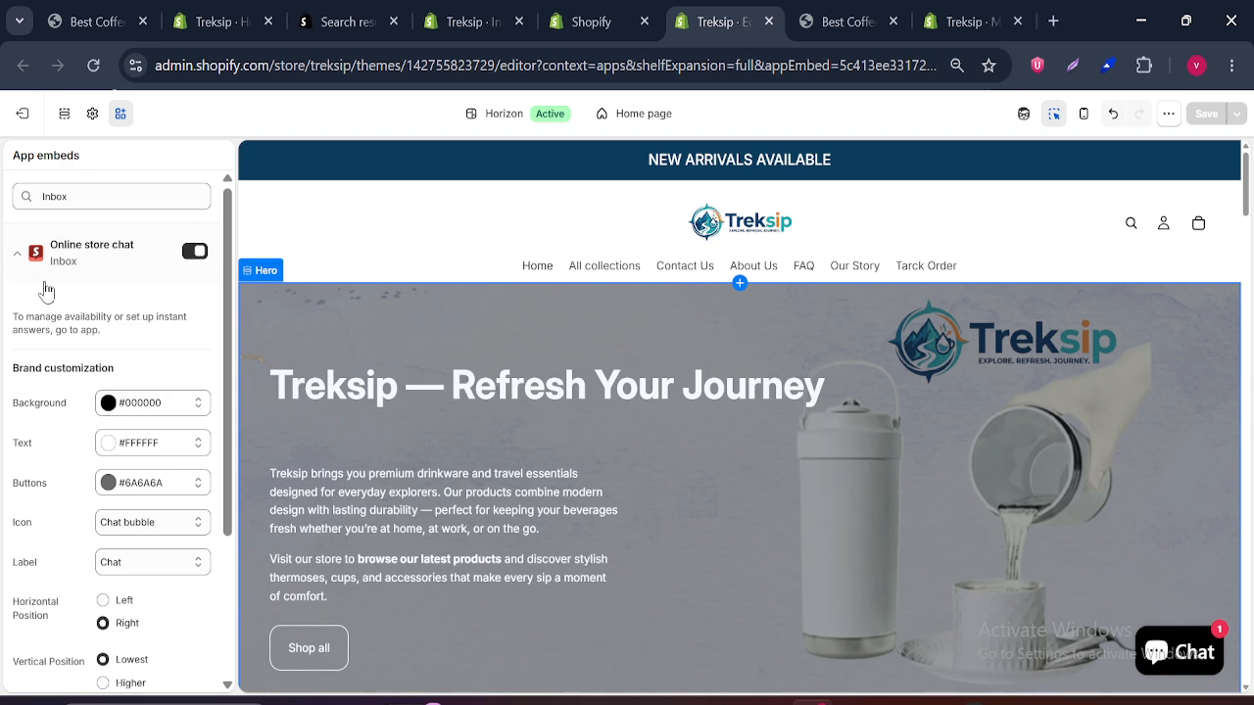
Step: Collapse the chat embed's settings, reload the Treksip storefront and open its chat widget near the page footer
click(22, 262)
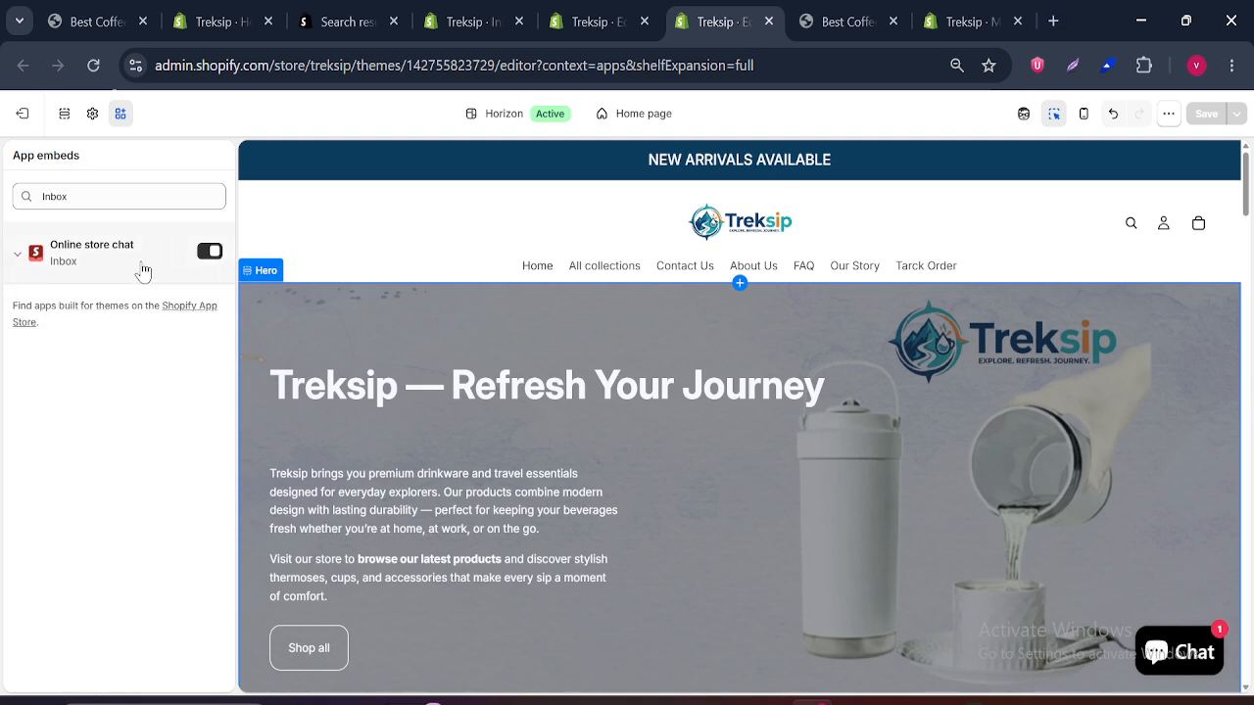
click(597, 22)
click(725, 22)
click(805, 15)
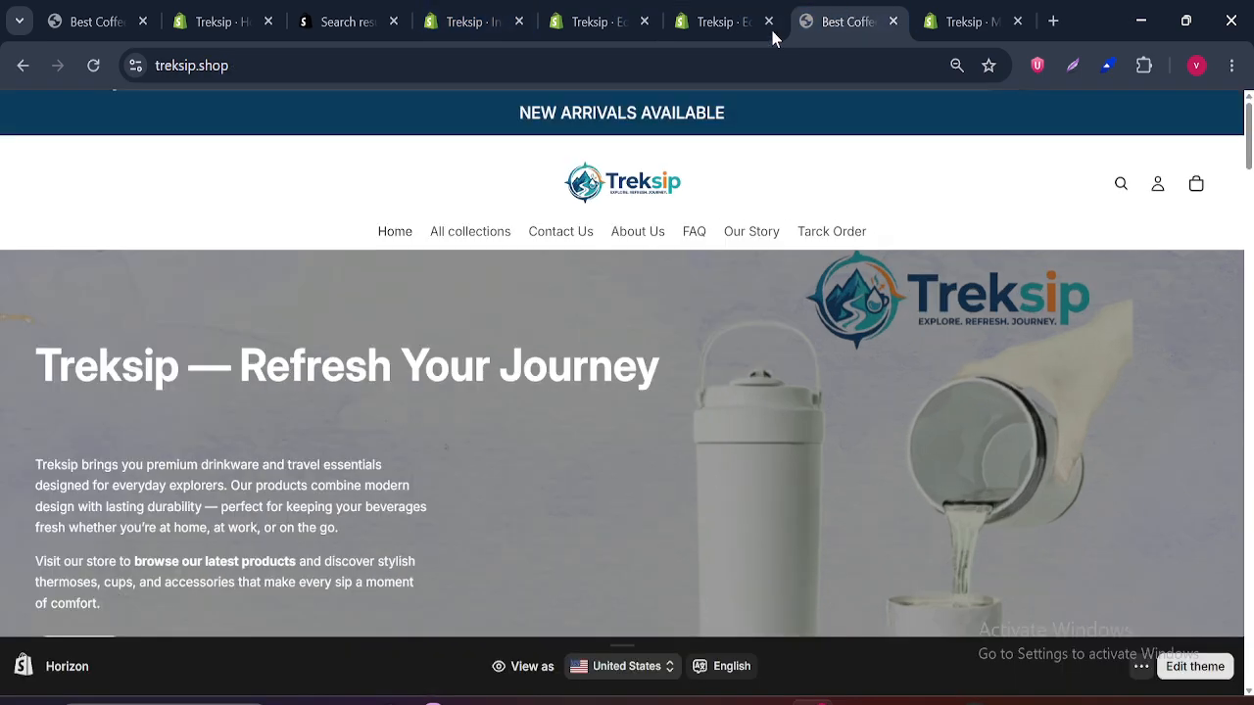
click(96, 66)
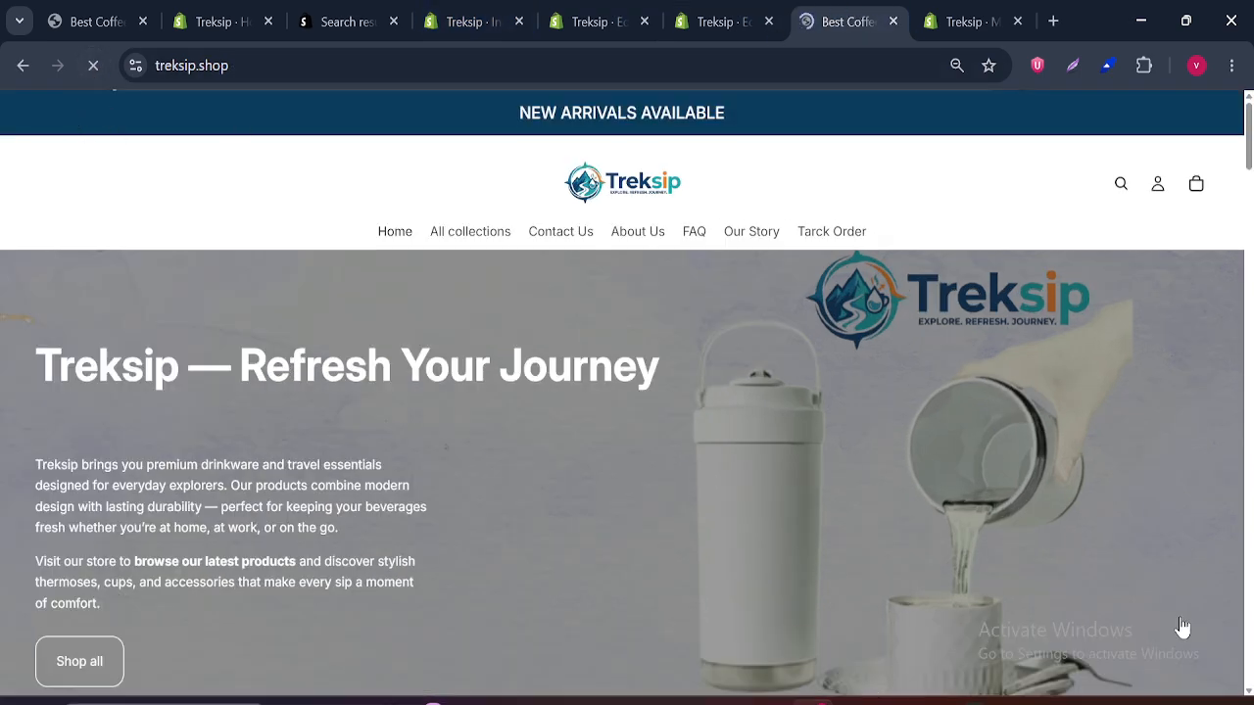
scroll(1250, 168, down, 8)
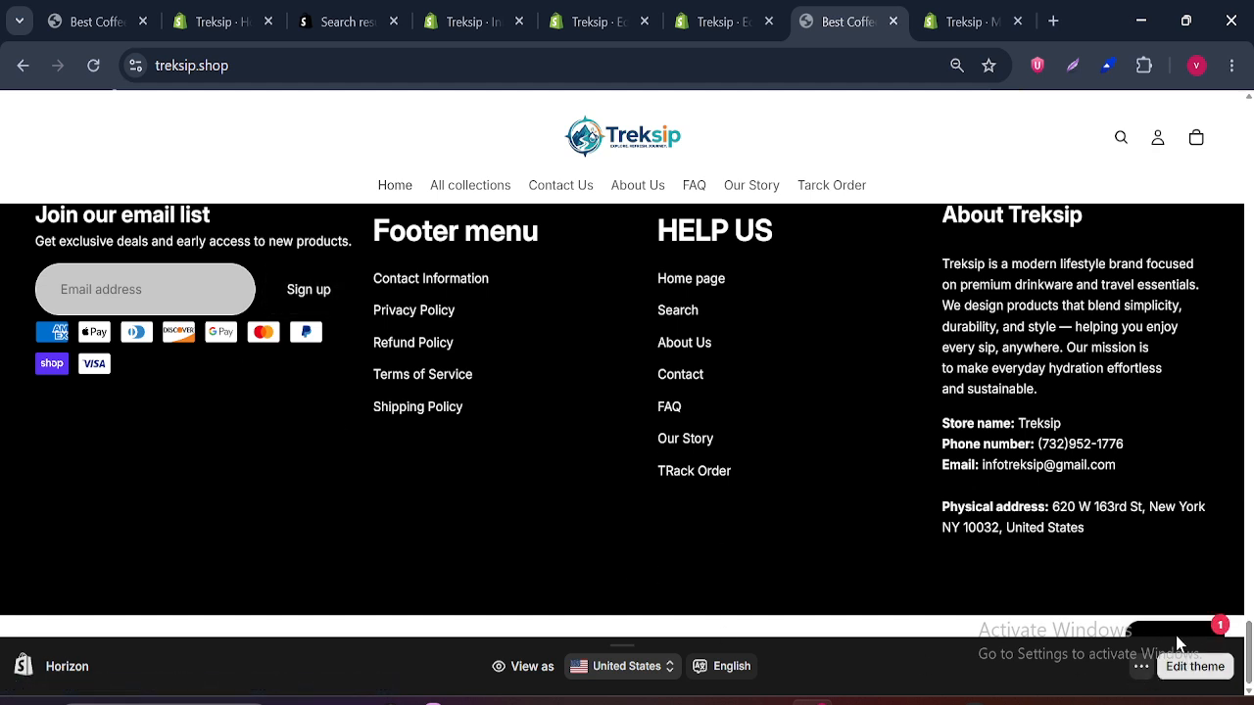
click(1178, 637)
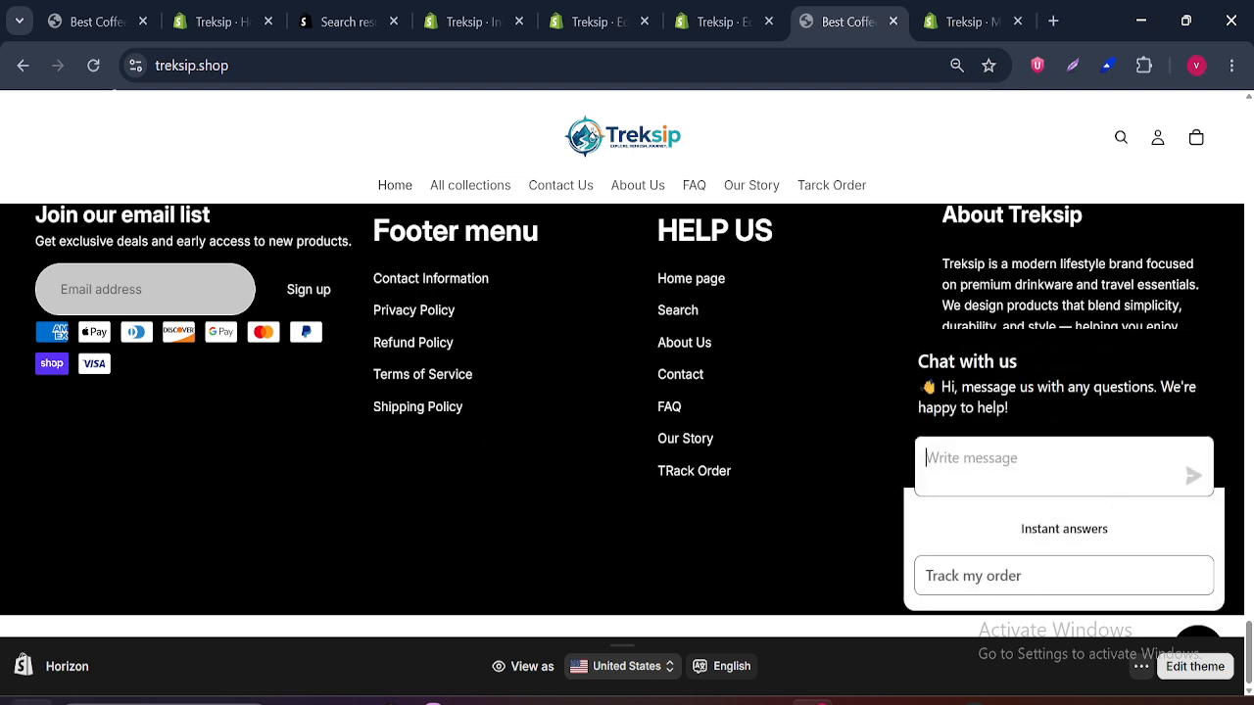
Step: Return to the store admin's Online Store page and close the recommended apps list
click(333, 21)
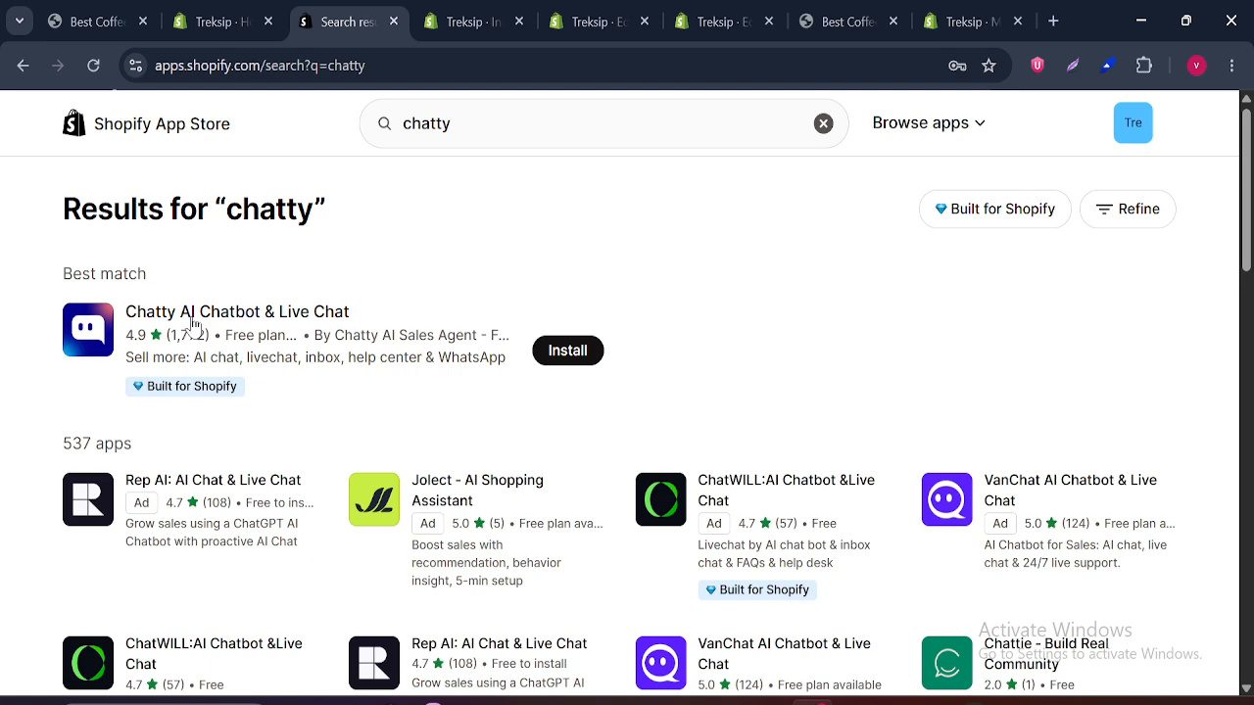
click(198, 12)
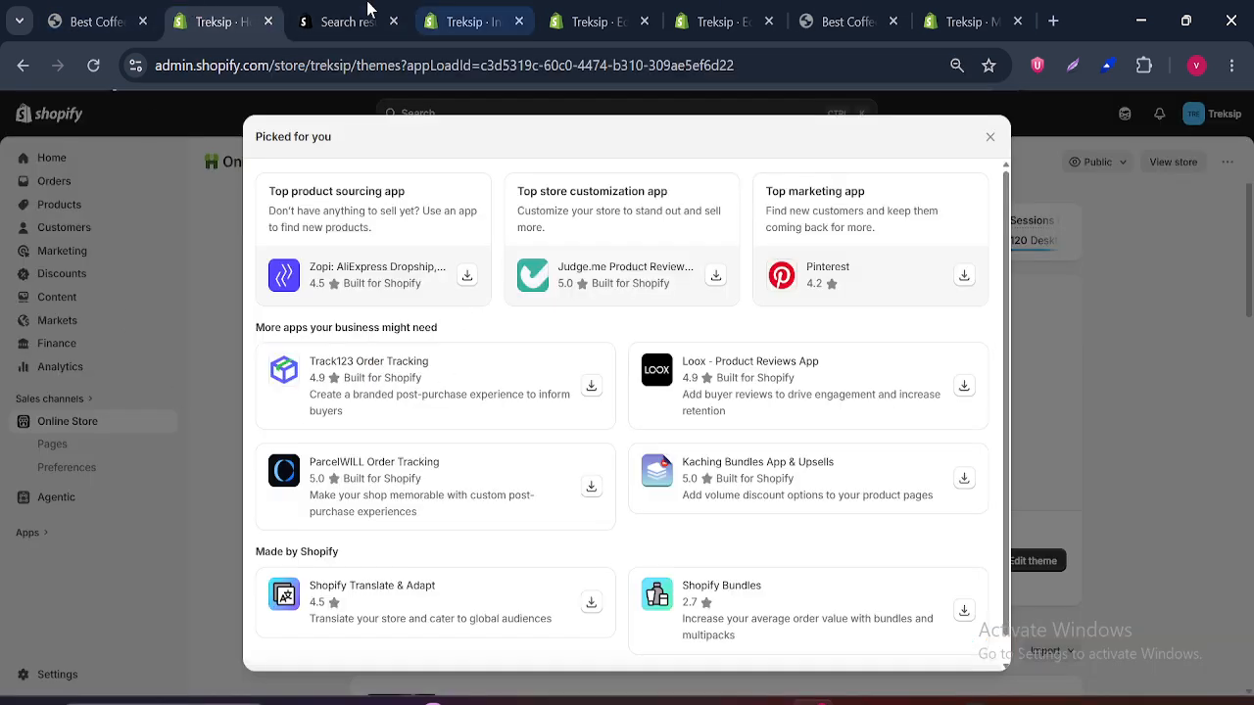
click(991, 138)
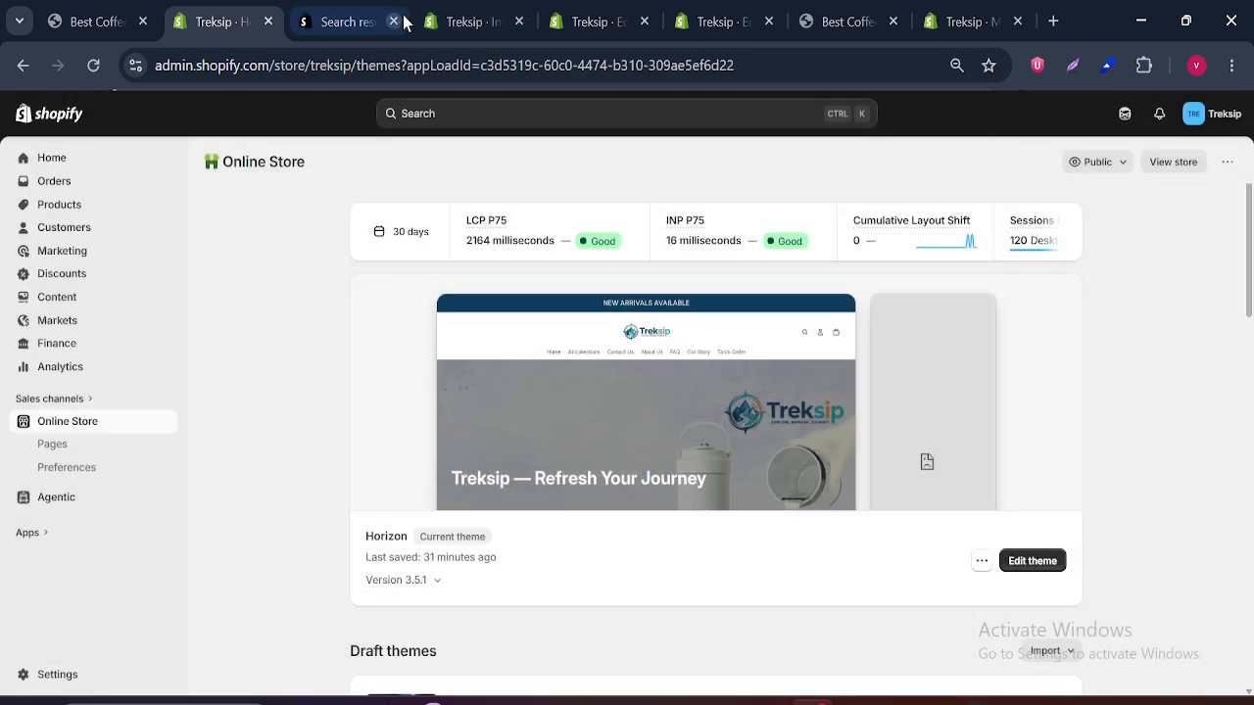
Step: Close the Inbox, theme editor, extra storefront and Metaobjects browser tabs, and return to the store admin
click(522, 26)
click(522, 26)
click(522, 26)
click(522, 26)
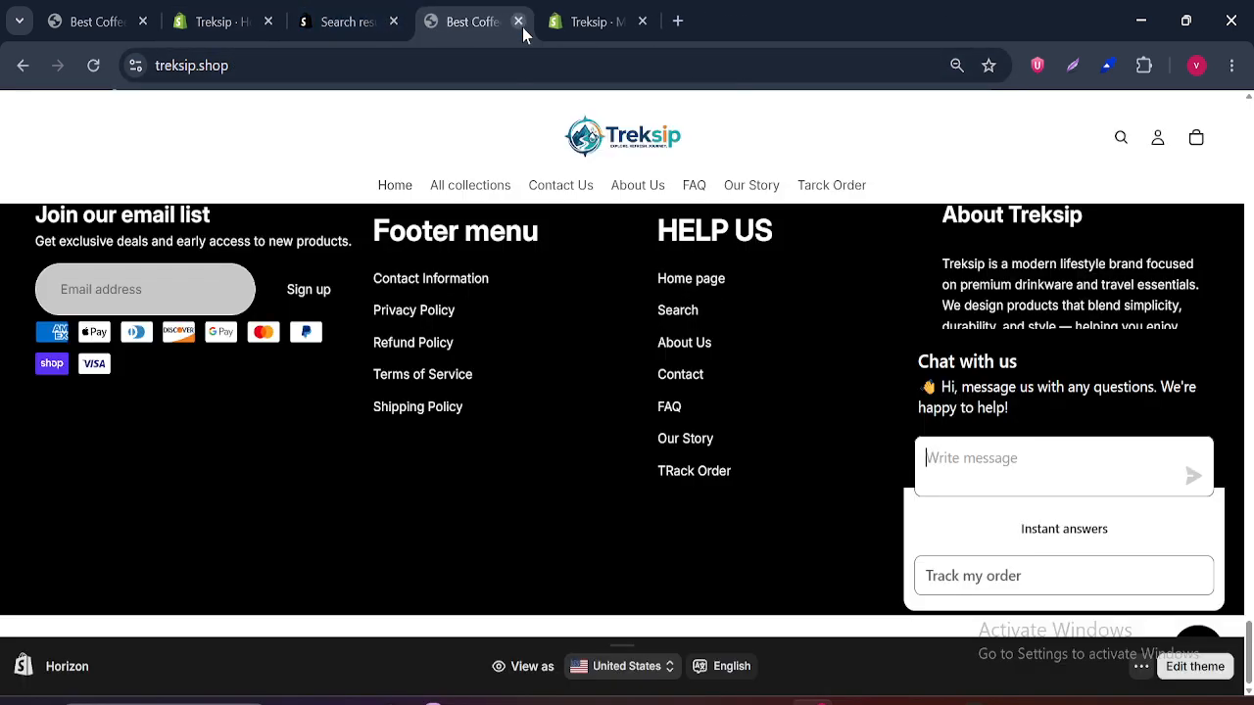
click(522, 27)
click(522, 27)
click(284, 21)
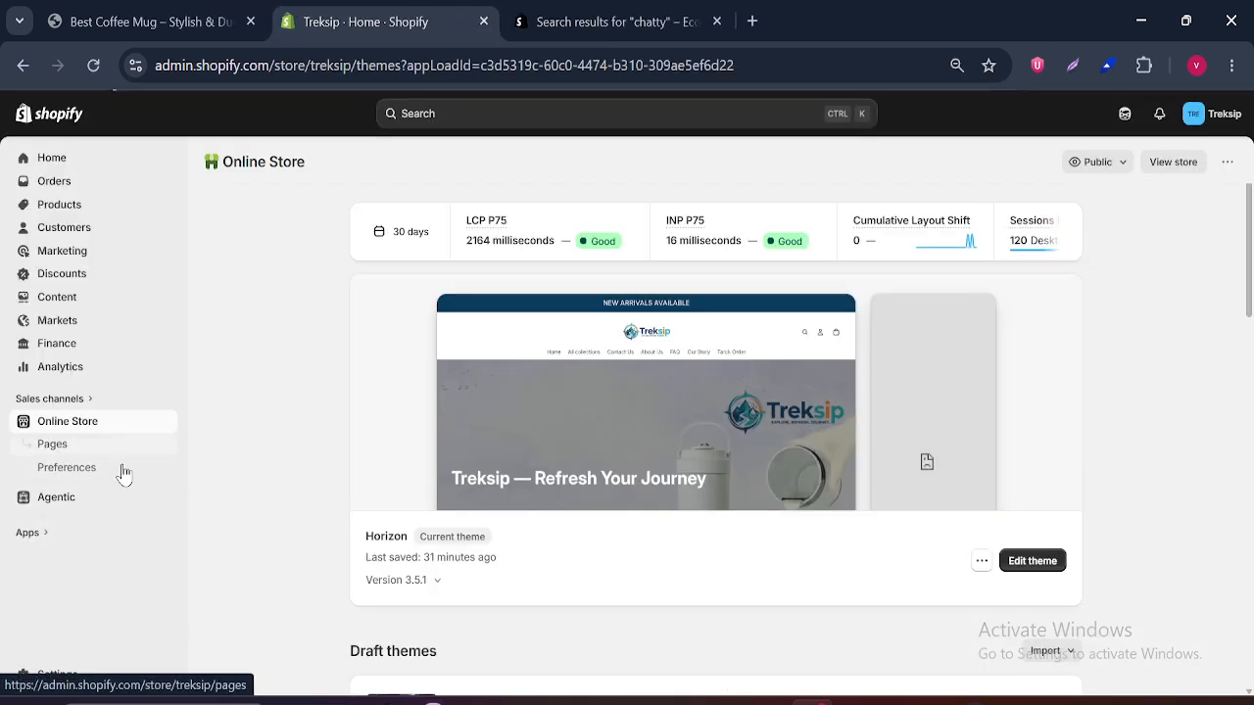
Step: Open the Horizon theme's editor in a separate browser tab and view its app embeds
right_click(1048, 561)
click(901, 290)
click(540, 12)
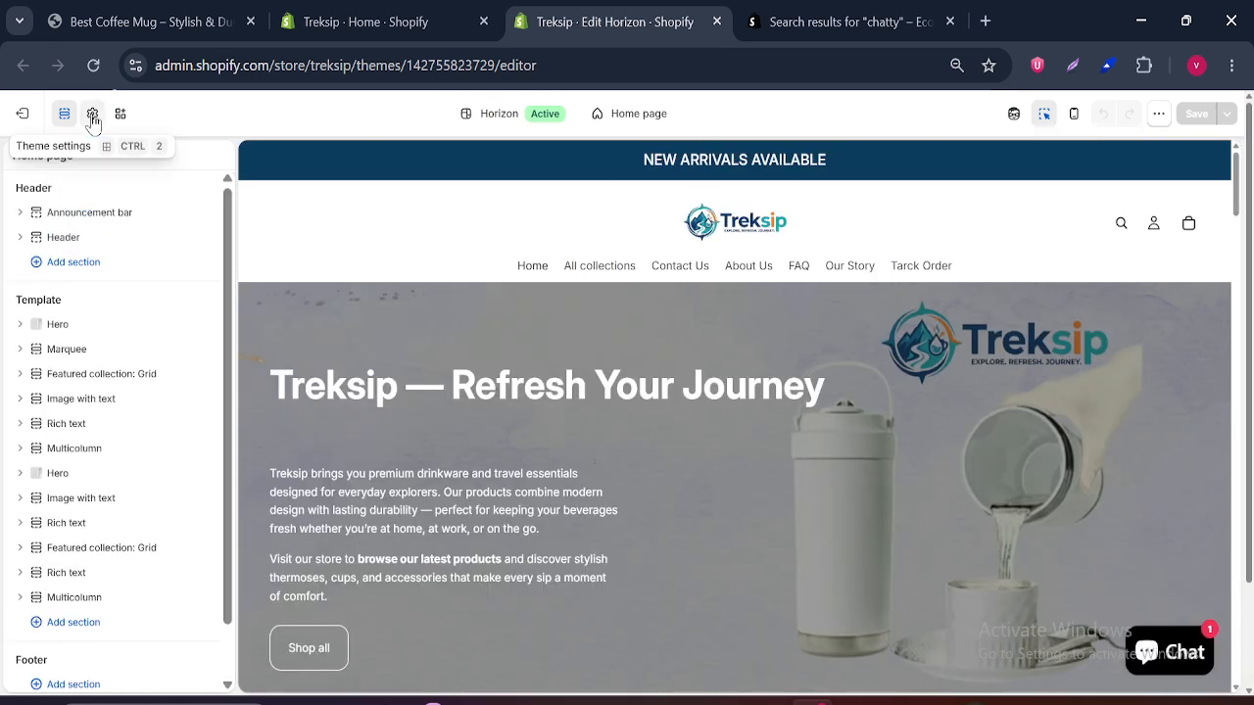
click(121, 114)
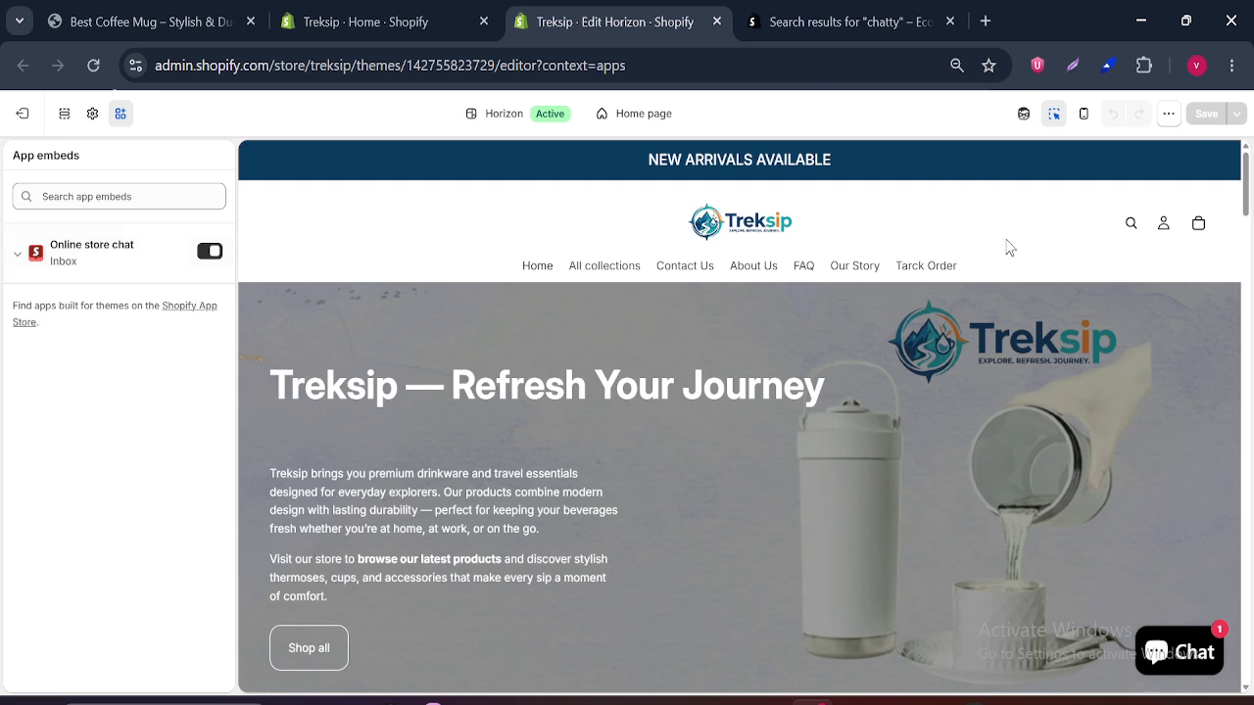
Step: Open the Treksip storefront from the store admin and check the chat widget while looking through the home page
click(392, 22)
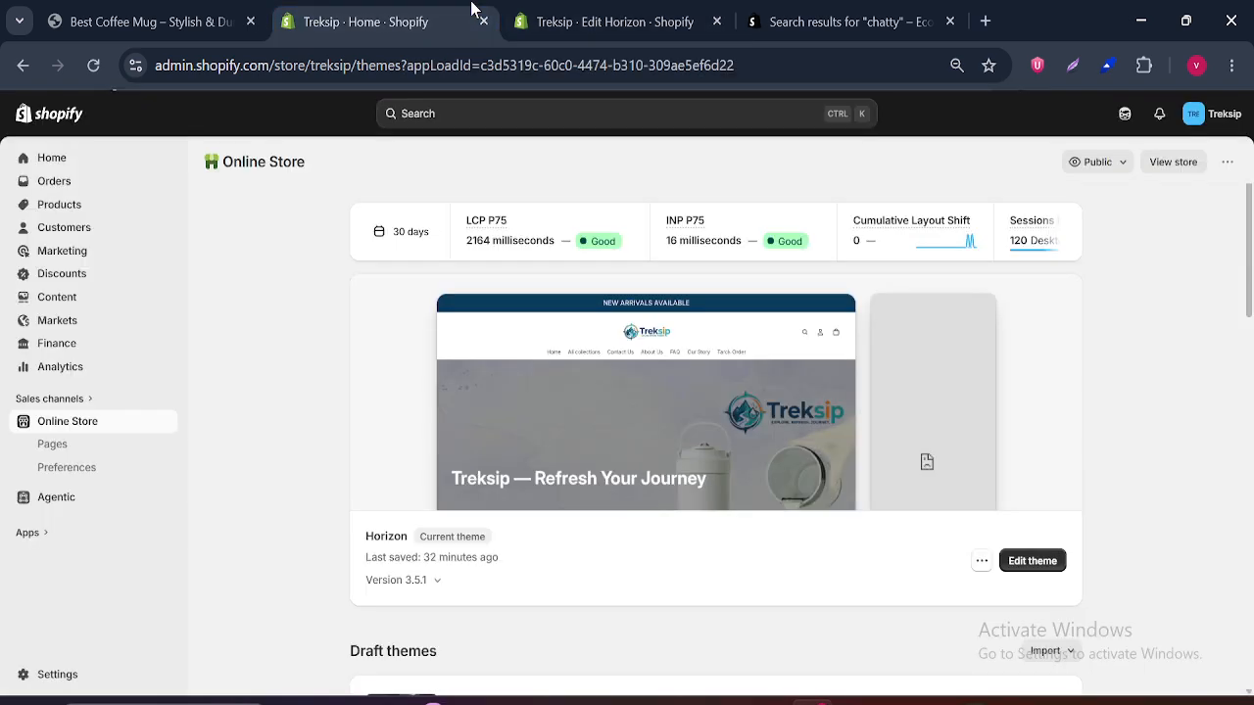
click(87, 163)
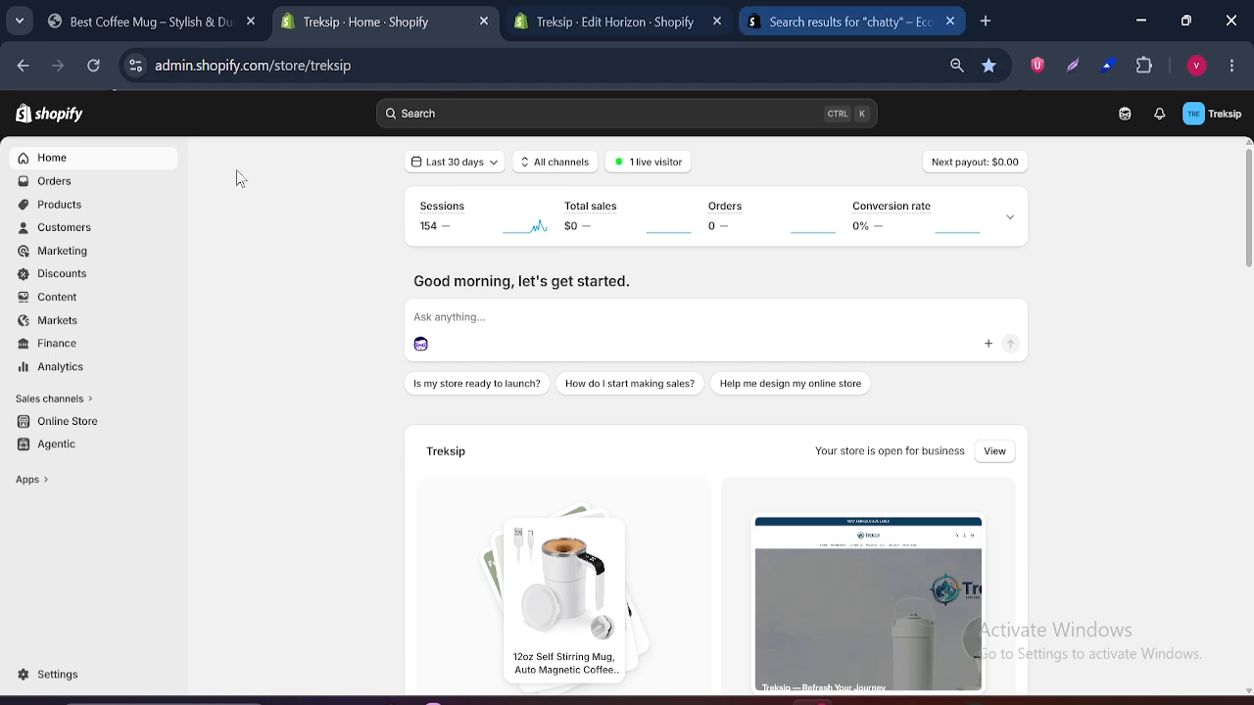
click(165, 423)
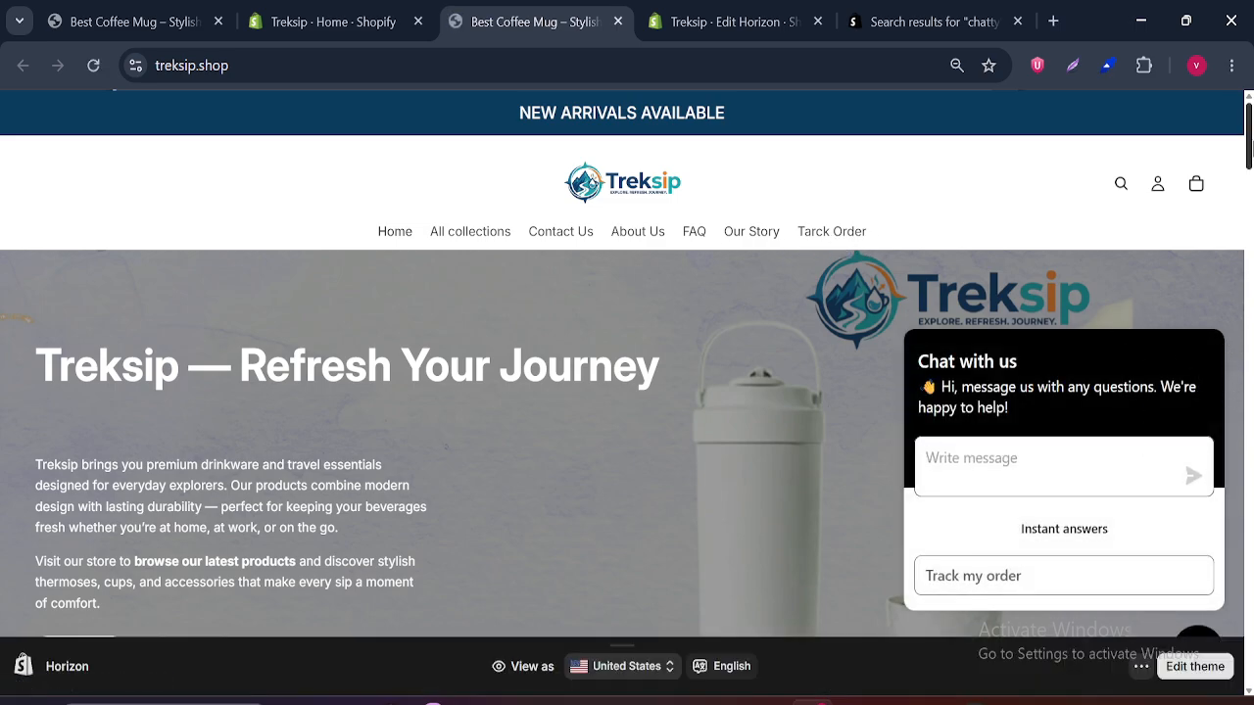
drag(1249, 166, 1250, 647)
scroll(622, 412, up, 20)
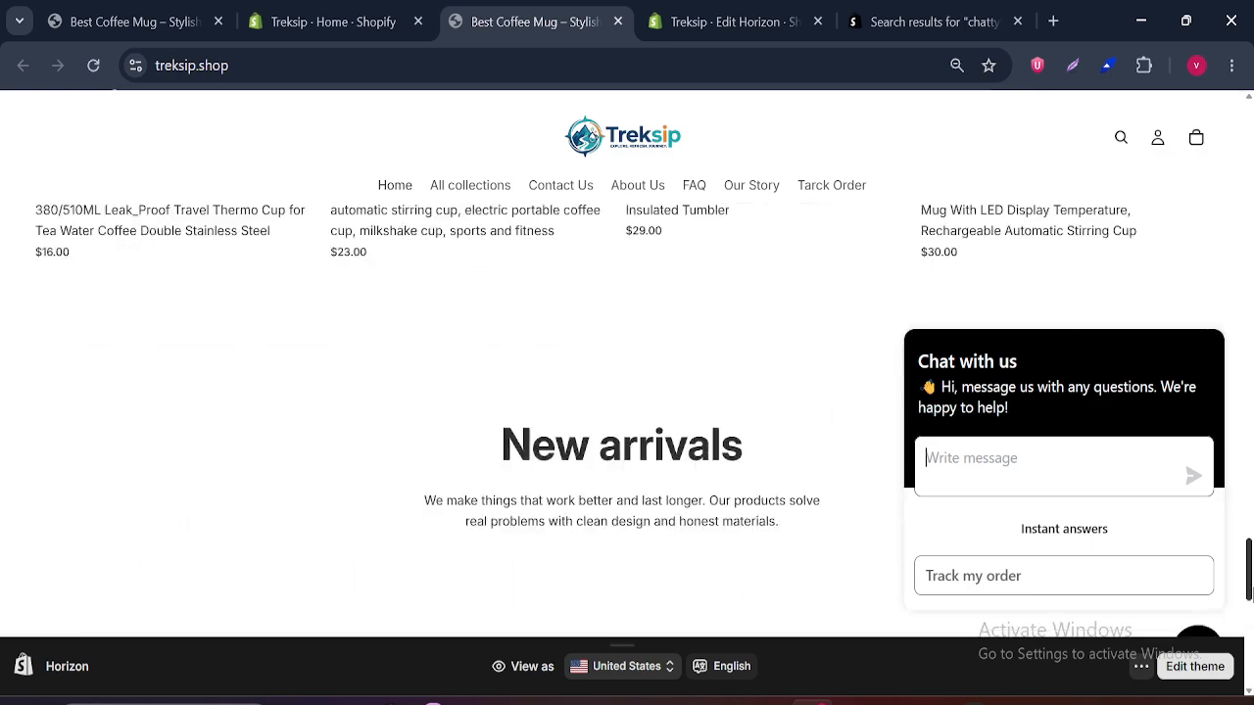